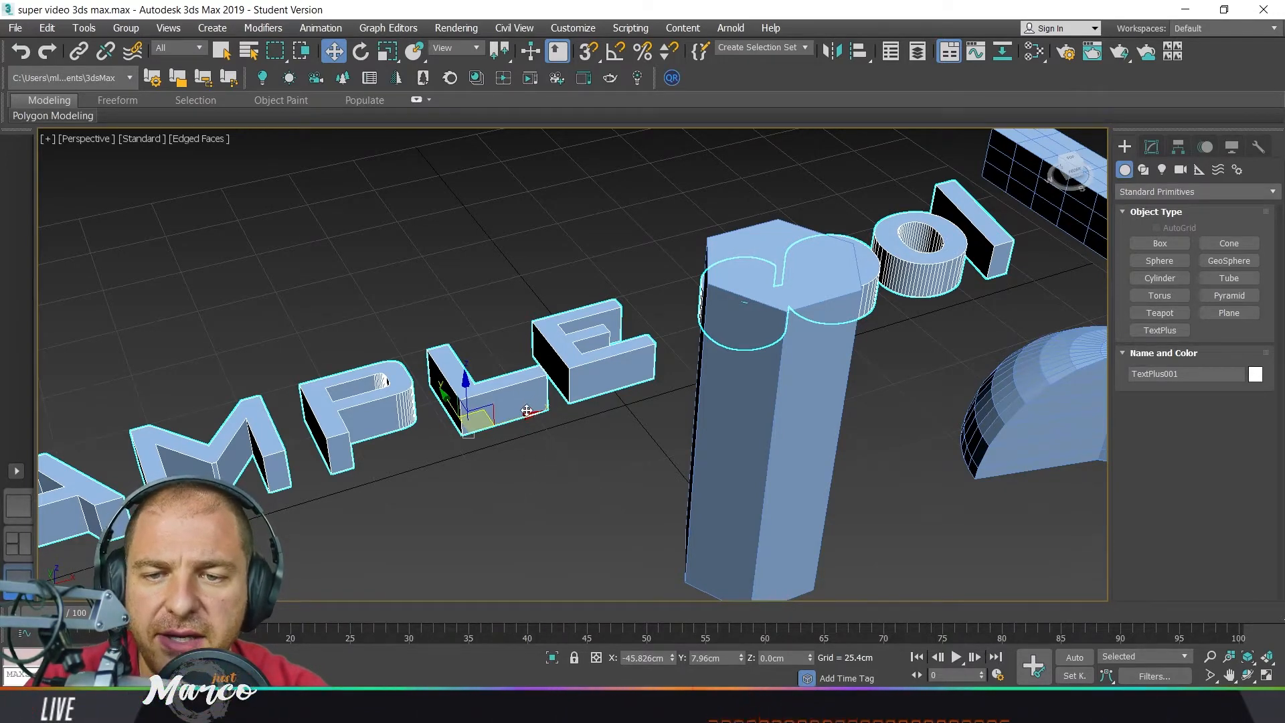
- Move the 3D sample text freely along its axes and planes to about X -40 cm, Y 32 cm, Z 5 cm
{"action": "mouse_move", "coordinate": [523, 419]}
{"action": "left_mouse_down"}
{"action": "mouse_move", "coordinate": [632, 385]}
{"action": "mouse_move", "coordinate": [476, 430]}
{"action": "mouse_move", "coordinate": [588, 395]}
{"action": "mouse_move", "coordinate": [484, 426]}
{"action": "mouse_move", "coordinate": [589, 405]}
{"action": "mouse_move", "coordinate": [522, 431]}
{"action": "left_mouse_up"}
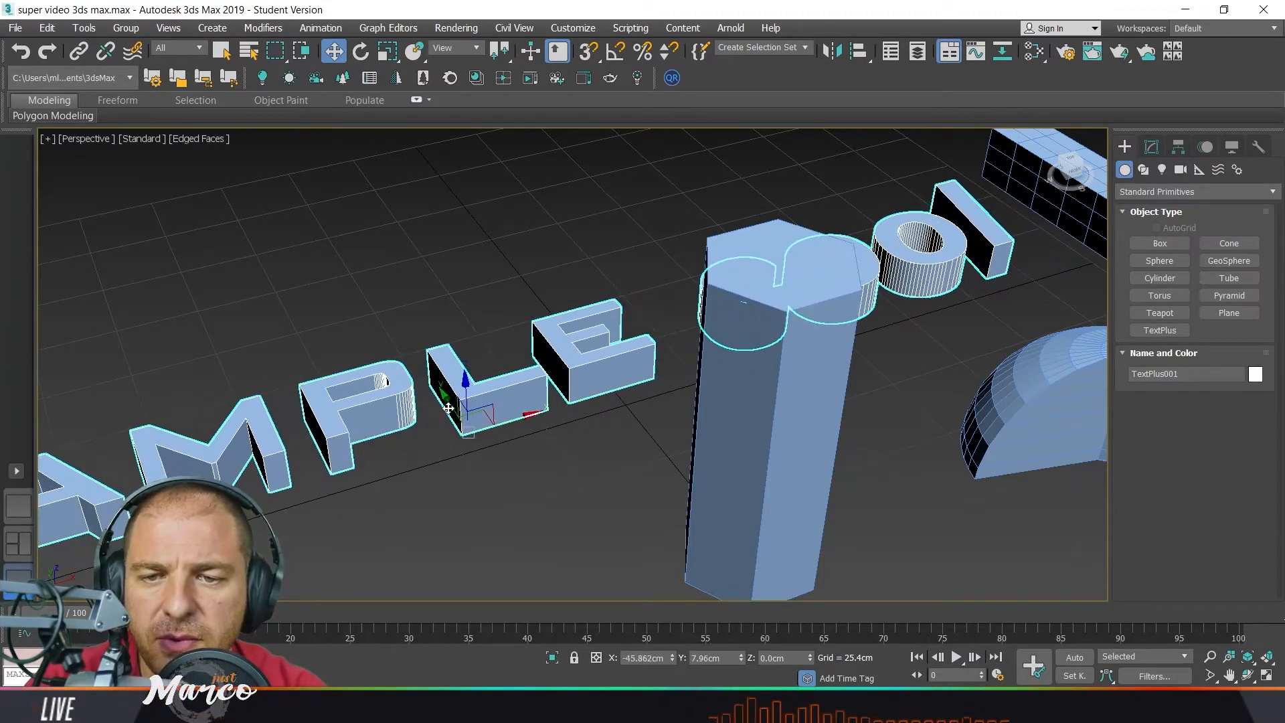
{"action": "left_click_drag", "start_coordinate": [448, 407], "coordinate": [460, 313]}
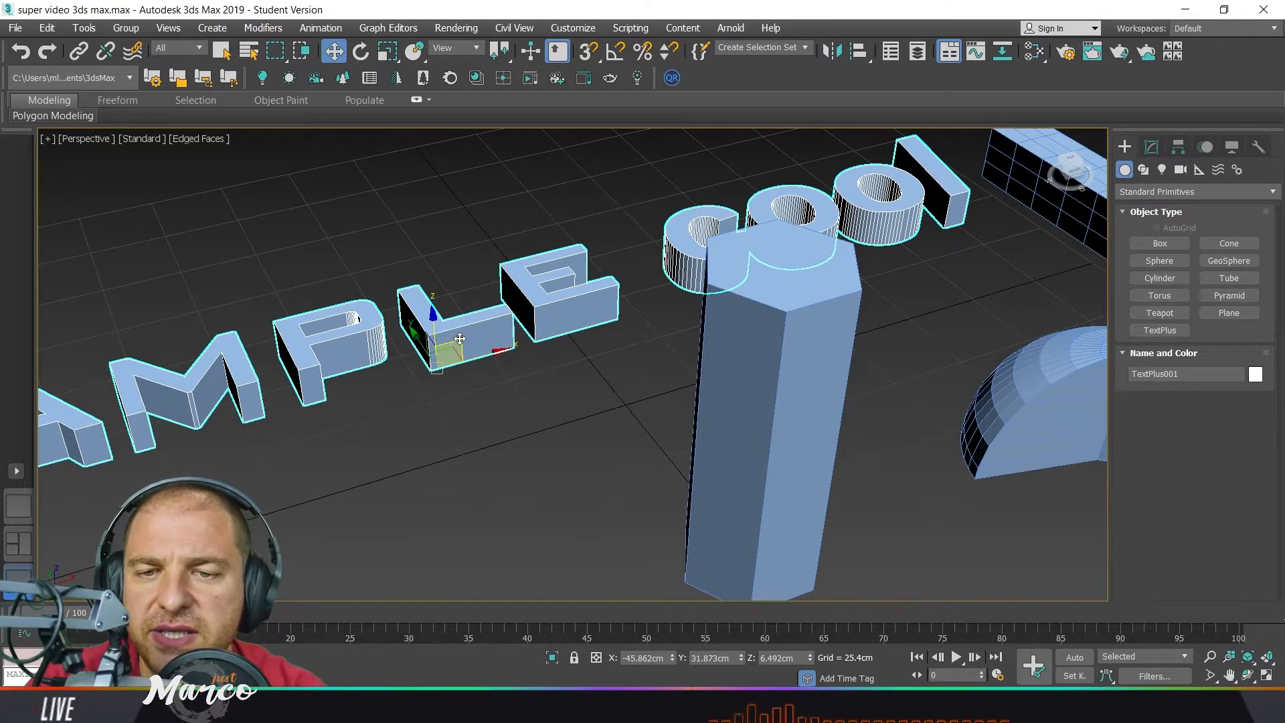
{"action": "left_click_drag", "start_coordinate": [460, 339], "coordinate": [510, 357]}
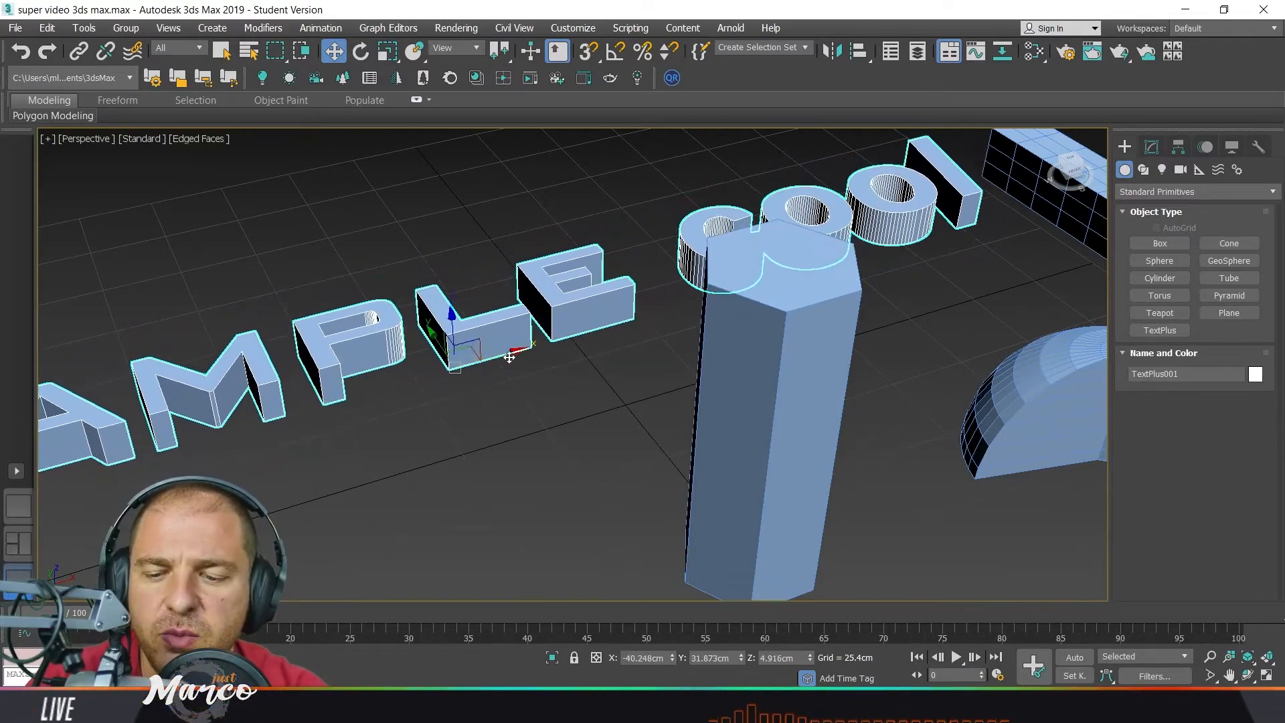
- Move the text across the ground plane, seen from above, to about X 1.6 cm and Y 40 cm
{"action": "middle_click_drag", "start_coordinate": [510, 358], "coordinate": [472, 388], "text": "alt"}
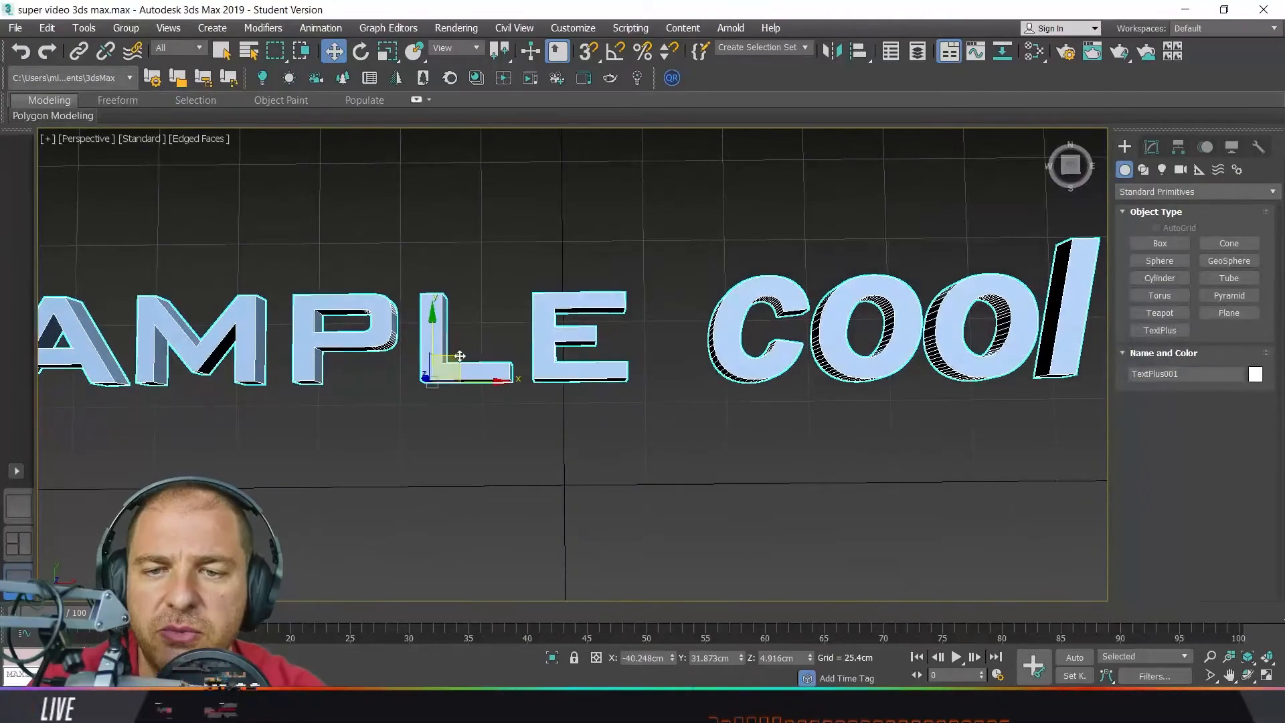
{"action": "left_click_drag", "start_coordinate": [460, 355], "coordinate": [596, 327]}
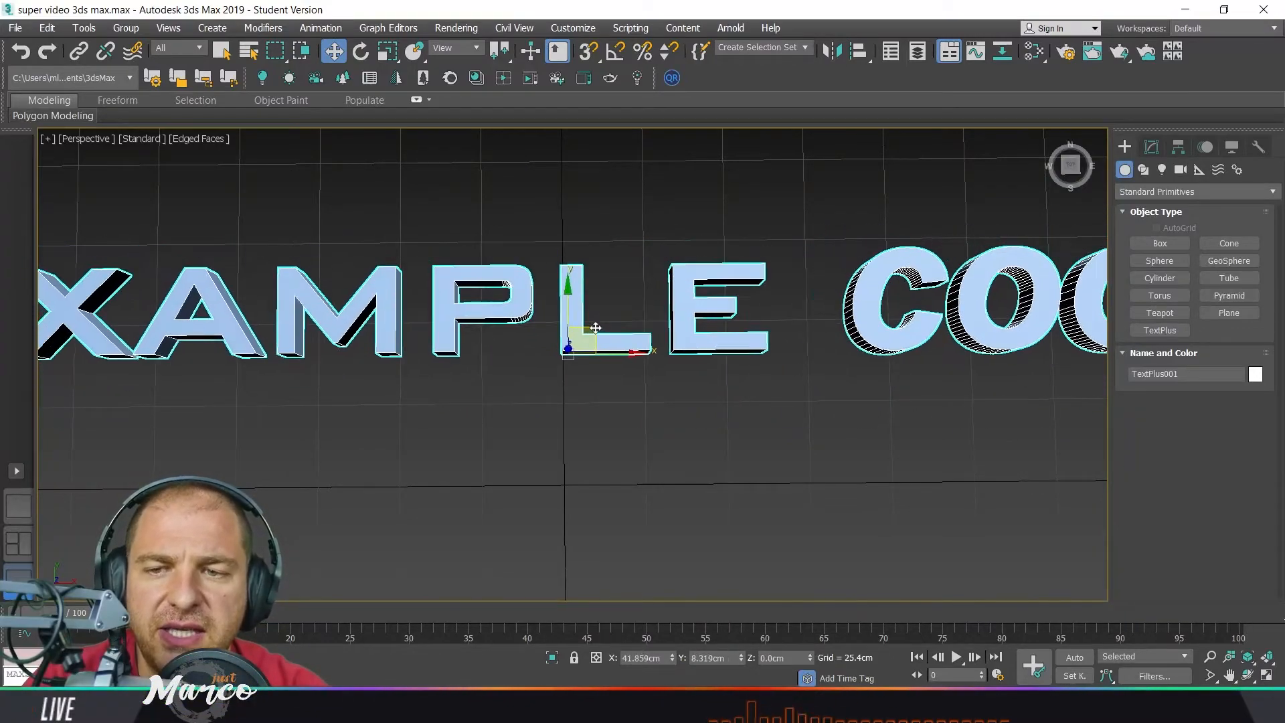
{"action": "scroll", "coordinate": [566, 321], "scroll_direction": "down", "scroll_amount": 2}
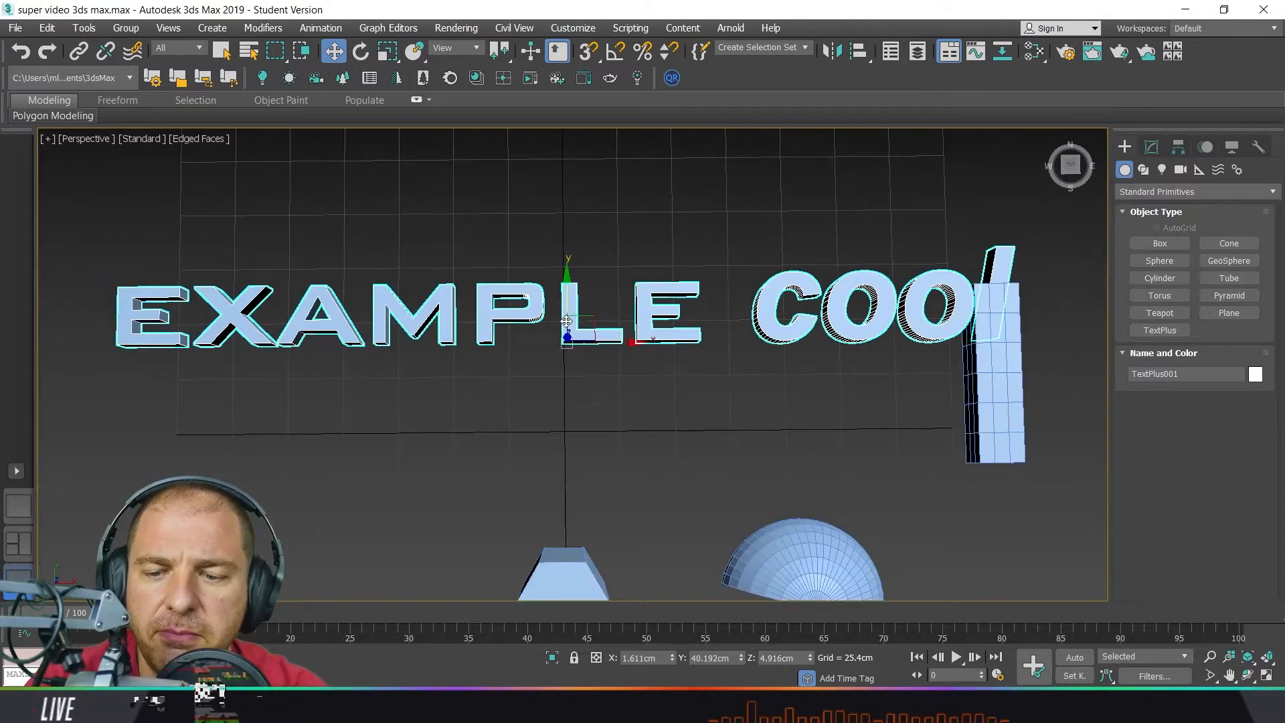
{"action": "middle_click_drag", "start_coordinate": [583, 373], "coordinate": [609, 338], "text": "alt"}
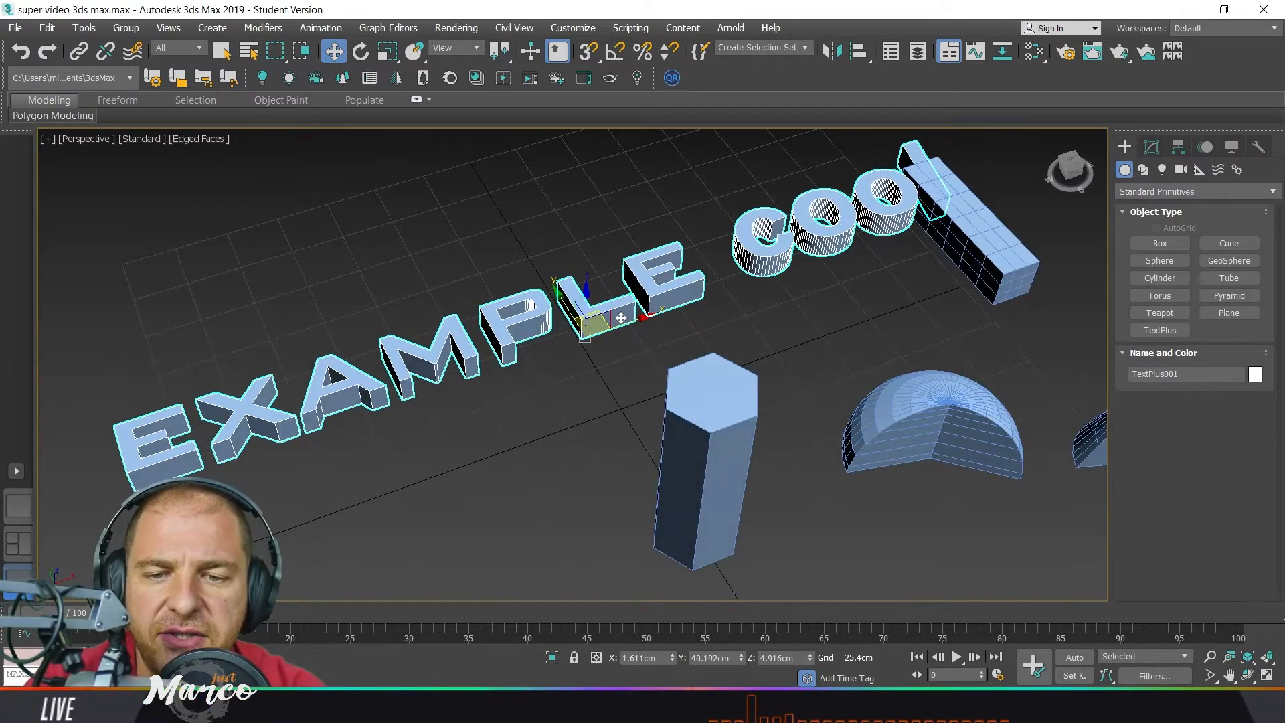
- Rotate the text slightly back and forth around its vertical Z axis
{"action": "left_click", "coordinate": [367, 55]}
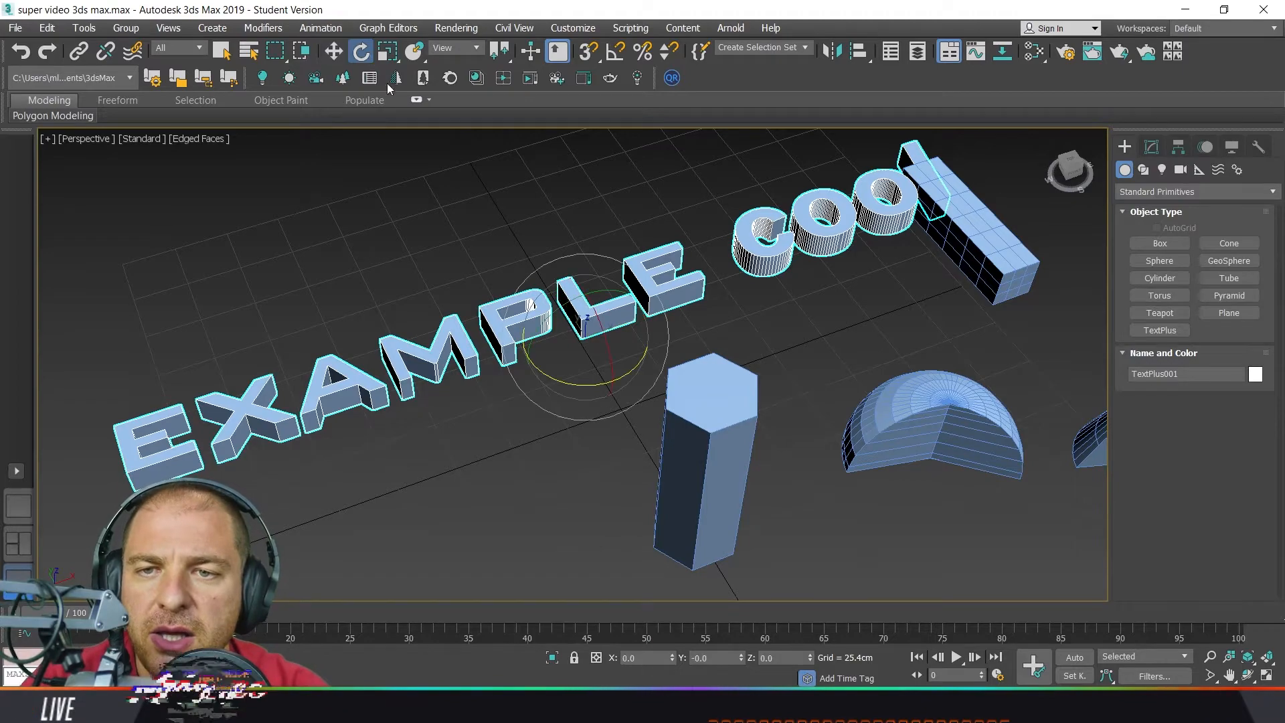
{"action": "mouse_move", "coordinate": [570, 382]}
{"action": "left_mouse_down"}
{"action": "mouse_move", "coordinate": [620, 382]}
{"action": "mouse_move", "coordinate": [516, 359]}
{"action": "mouse_move", "coordinate": [583, 376]}
{"action": "mouse_move", "coordinate": [553, 364]}
{"action": "mouse_move", "coordinate": [583, 367]}
{"action": "mouse_move", "coordinate": [562, 373]}
{"action": "left_mouse_up"}
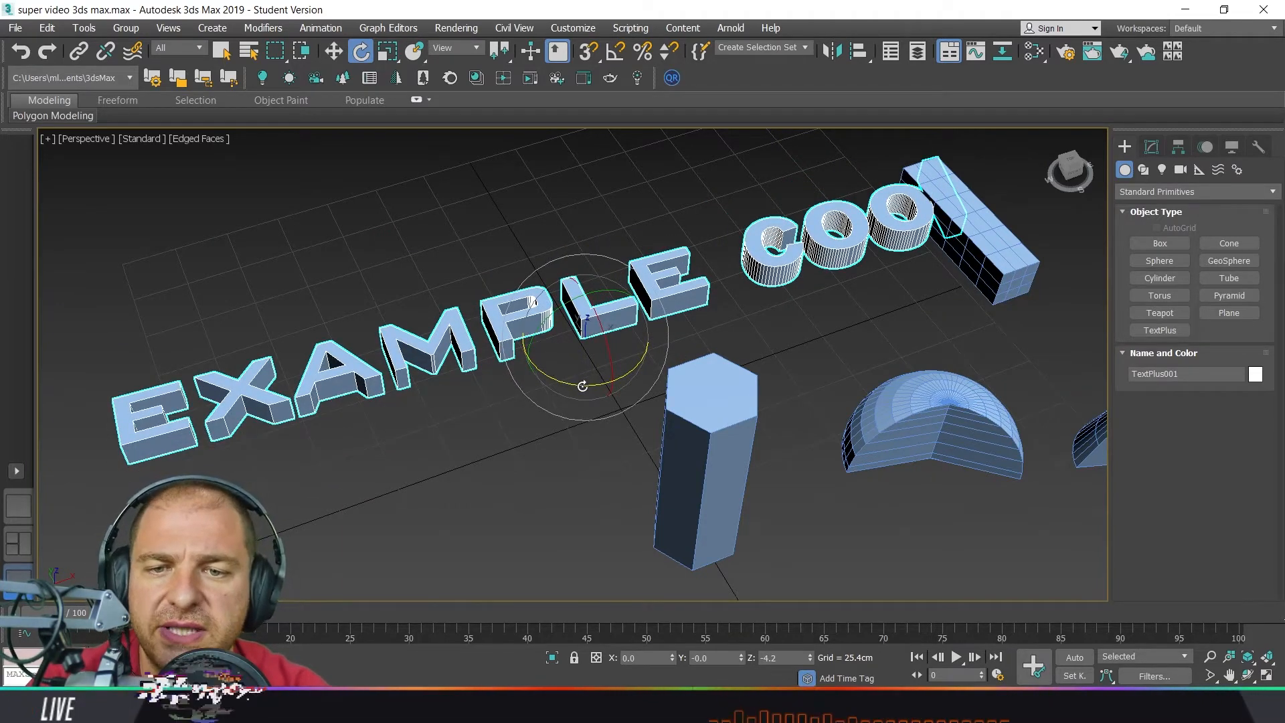
{"action": "mouse_move", "coordinate": [559, 378]}
{"action": "left_mouse_down"}
{"action": "mouse_move", "coordinate": [582, 365]}
{"action": "mouse_move", "coordinate": [539, 359]}
{"action": "mouse_move", "coordinate": [589, 371]}
{"action": "mouse_move", "coordinate": [552, 369]}
{"action": "mouse_move", "coordinate": [585, 368]}
{"action": "mouse_move", "coordinate": [602, 298]}
{"action": "mouse_move", "coordinate": [612, 370]}
{"action": "mouse_move", "coordinate": [601, 301]}
{"action": "mouse_move", "coordinate": [606, 360]}
{"action": "mouse_move", "coordinate": [565, 384]}
{"action": "left_mouse_up"}
- Scale the text freely, uniformly and along single axes, ending with it larger overall
{"action": "left_click", "coordinate": [391, 58]}
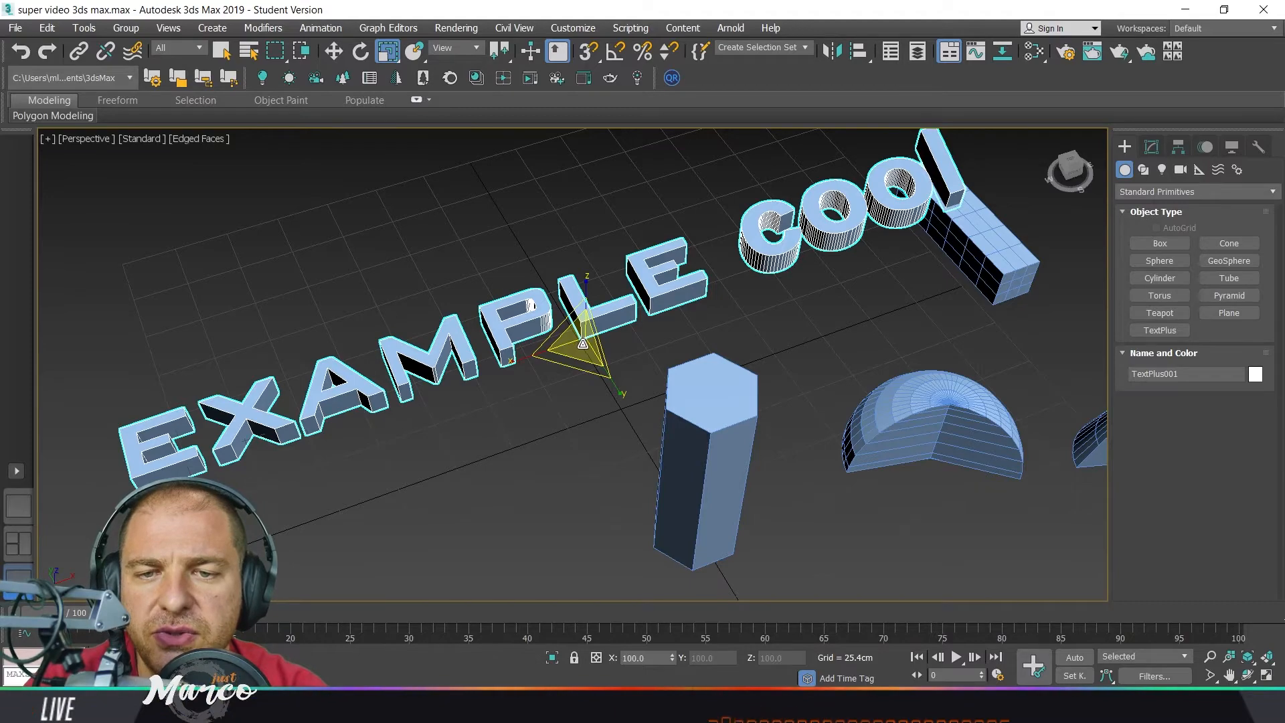
{"action": "mouse_move", "coordinate": [583, 343]}
{"action": "left_mouse_down"}
{"action": "mouse_move", "coordinate": [583, 319]}
{"action": "mouse_move", "coordinate": [582, 334]}
{"action": "left_mouse_up"}
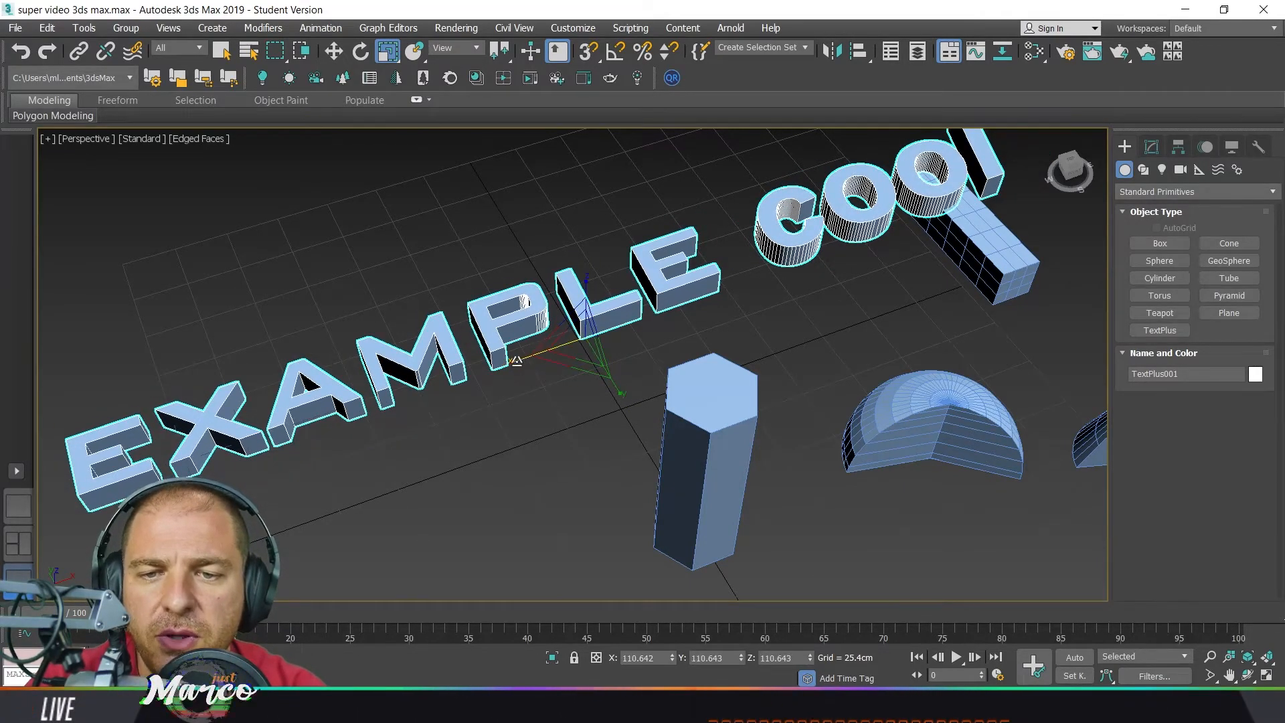
{"action": "left_click_drag", "start_coordinate": [516, 362], "coordinate": [613, 380]}
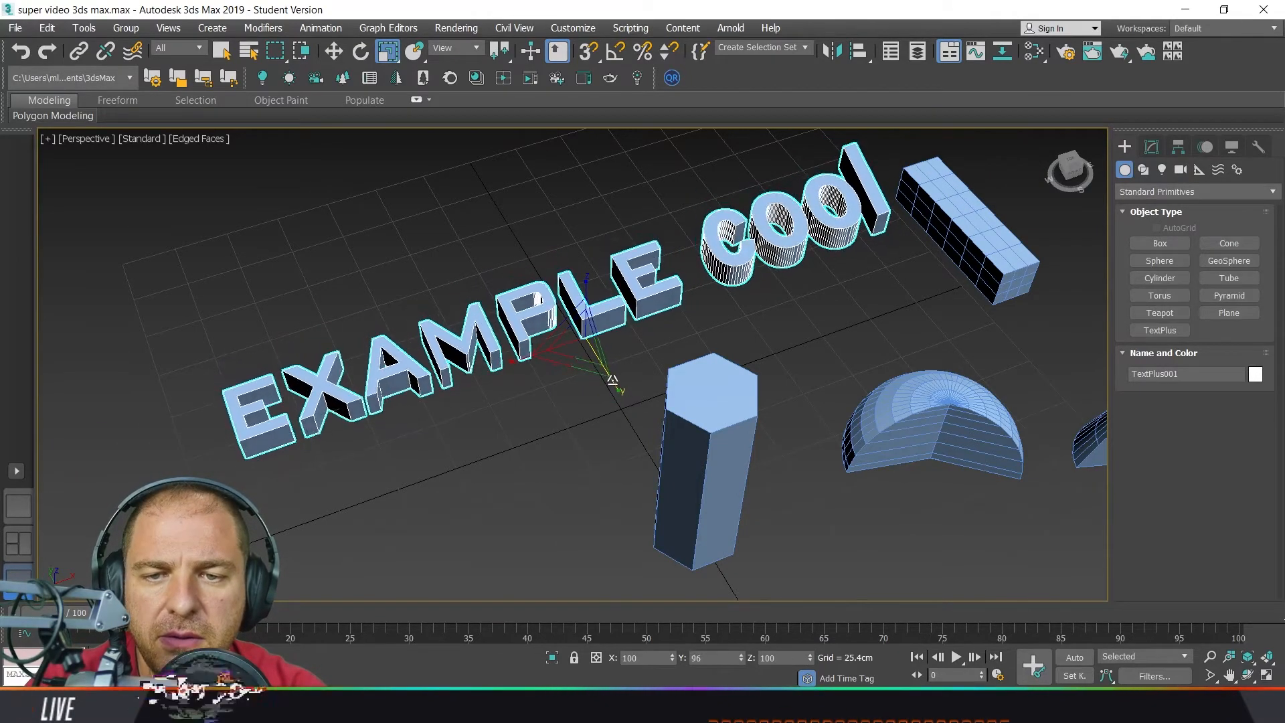
{"action": "mouse_move", "coordinate": [574, 339]}
{"action": "left_mouse_down"}
{"action": "mouse_move", "coordinate": [539, 341]}
{"action": "mouse_move", "coordinate": [559, 344]}
{"action": "mouse_move", "coordinate": [557, 321]}
{"action": "left_mouse_up"}
- Move the text along X to about 7.1 cm and raise it along Z to about 7.3 cm
{"action": "left_click", "coordinate": [334, 51]}
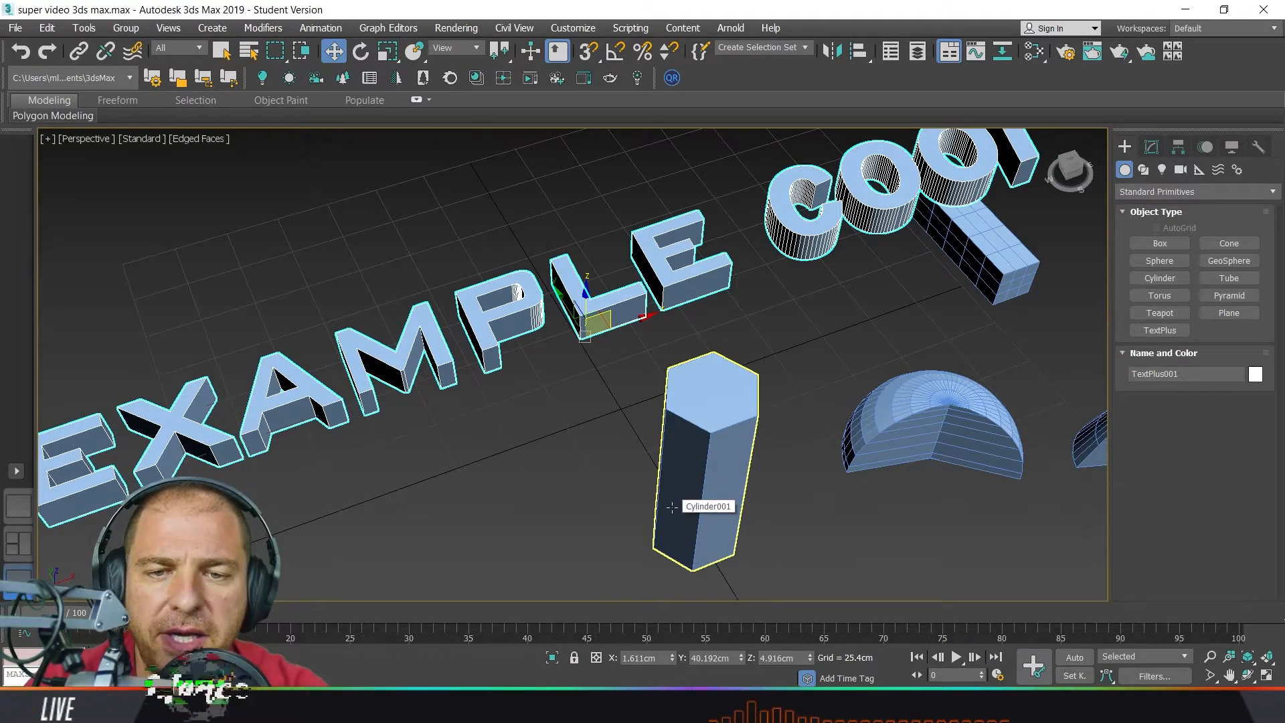
{"action": "left_click_drag", "start_coordinate": [593, 298], "coordinate": [656, 325]}
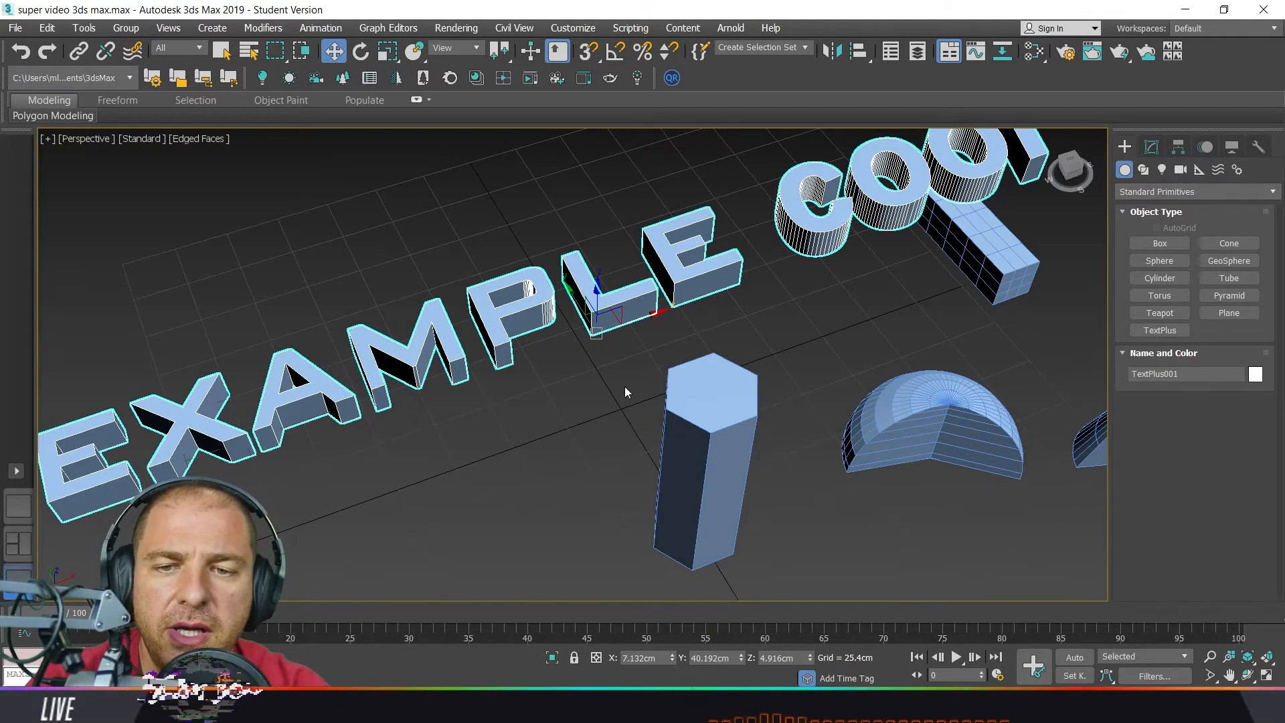
{"action": "middle_click_drag", "start_coordinate": [626, 393], "coordinate": [634, 330], "text": "alt"}
{"action": "scroll", "coordinate": [610, 308], "scroll_direction": "up", "scroll_amount": 5}
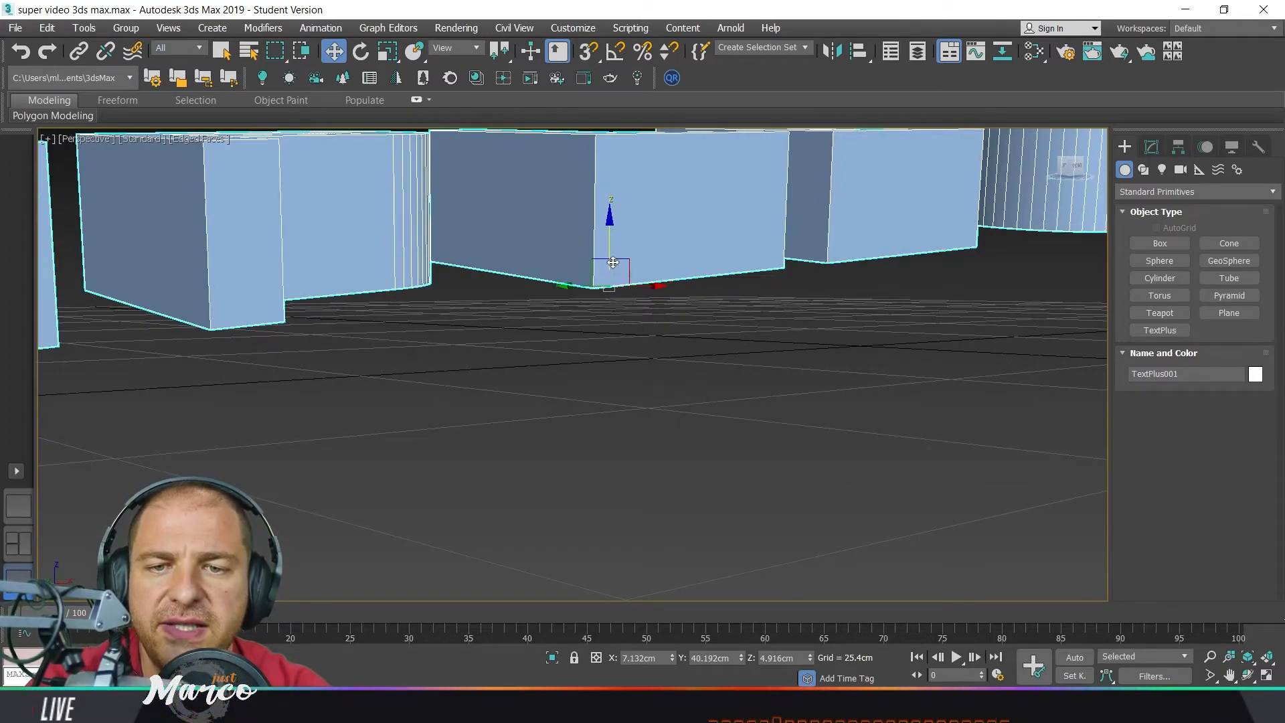
{"action": "mouse_move", "coordinate": [608, 240]}
{"action": "left_mouse_down"}
{"action": "mouse_move", "coordinate": [611, 304]}
{"action": "mouse_move", "coordinate": [621, 218]}
{"action": "left_mouse_up"}
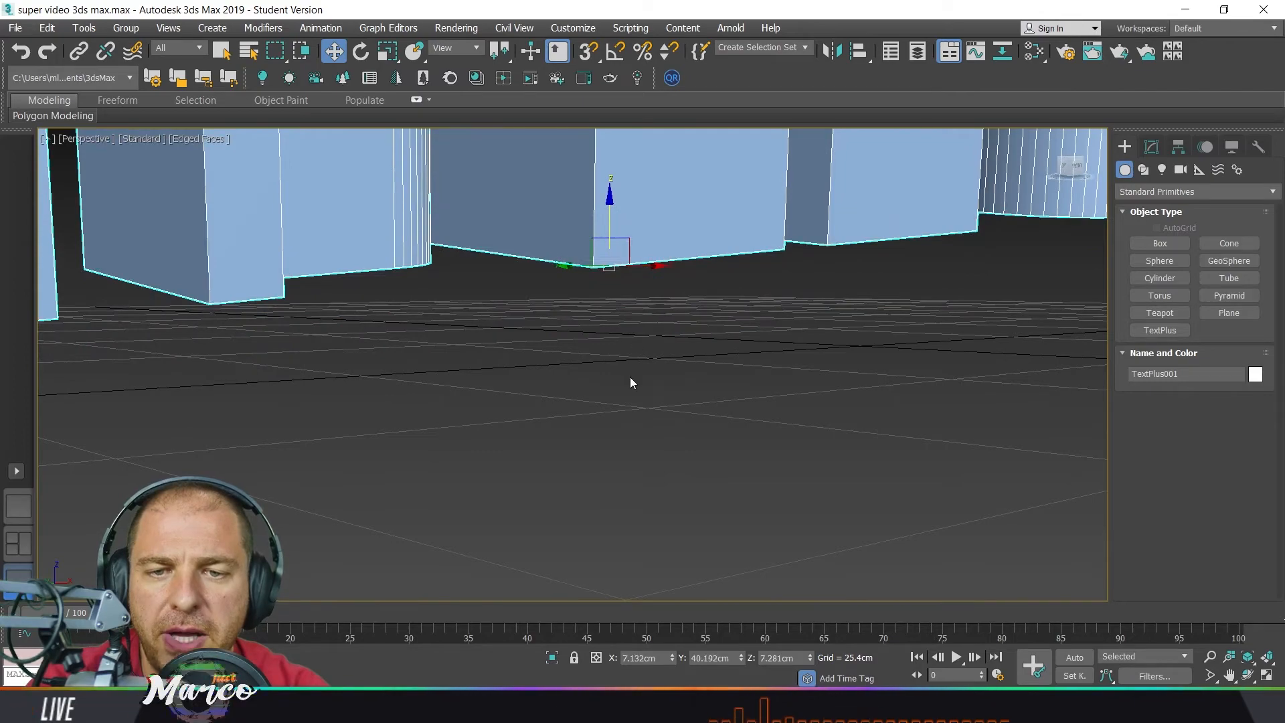
- Examine the text's position above the grid together with its absolute X, Y and Z coordinates
{"action": "scroll", "coordinate": [630, 377], "scroll_direction": "down", "scroll_amount": 5}
{"action": "middle_click_drag", "start_coordinate": [640, 384], "coordinate": [641, 434], "text": "alt"}
{"action": "scroll", "coordinate": [640, 433], "scroll_direction": "up", "scroll_amount": 5}
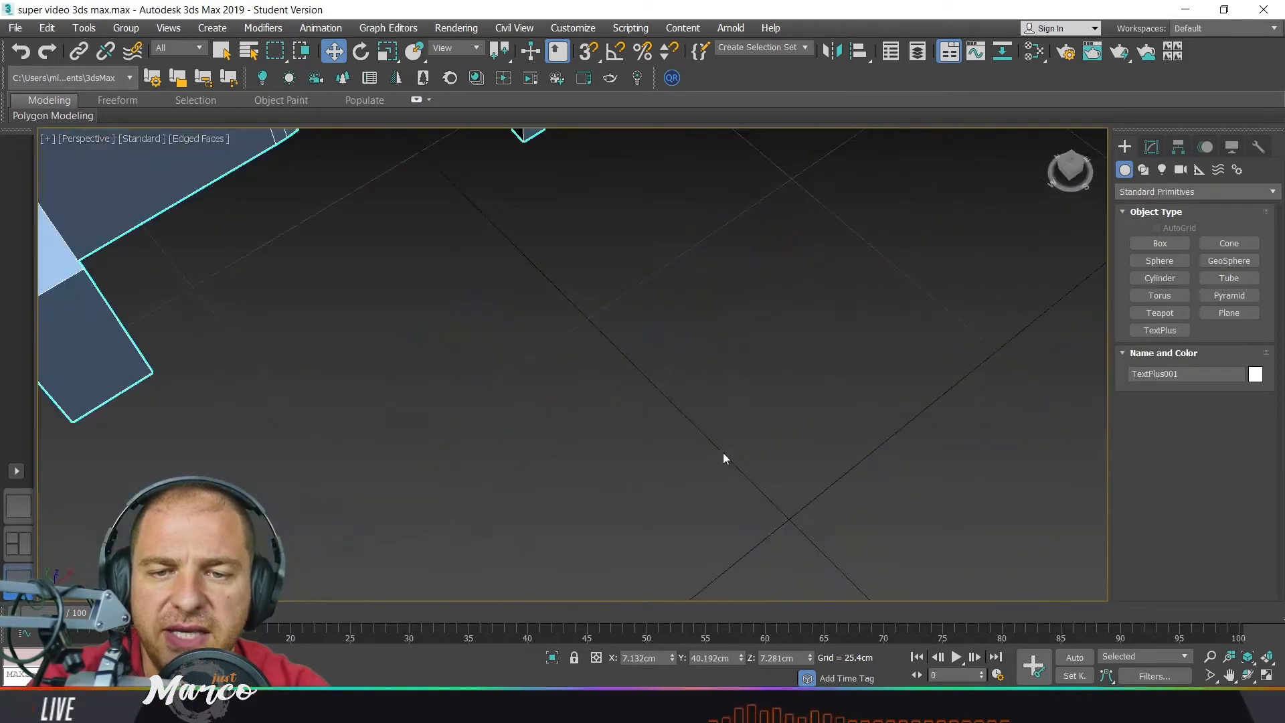
{"action": "scroll", "coordinate": [726, 476], "scroll_direction": "down", "scroll_amount": 5}
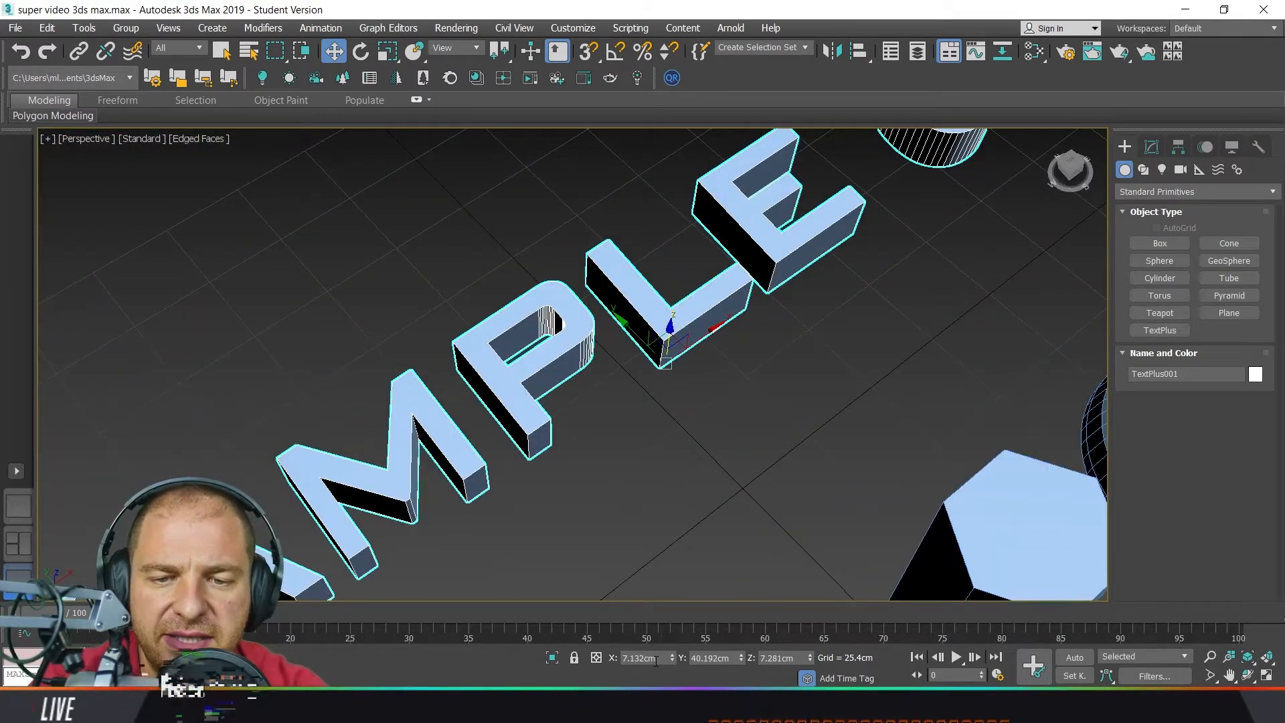
{"action": "left_click_drag", "start_coordinate": [655, 661], "coordinate": [621, 664]}
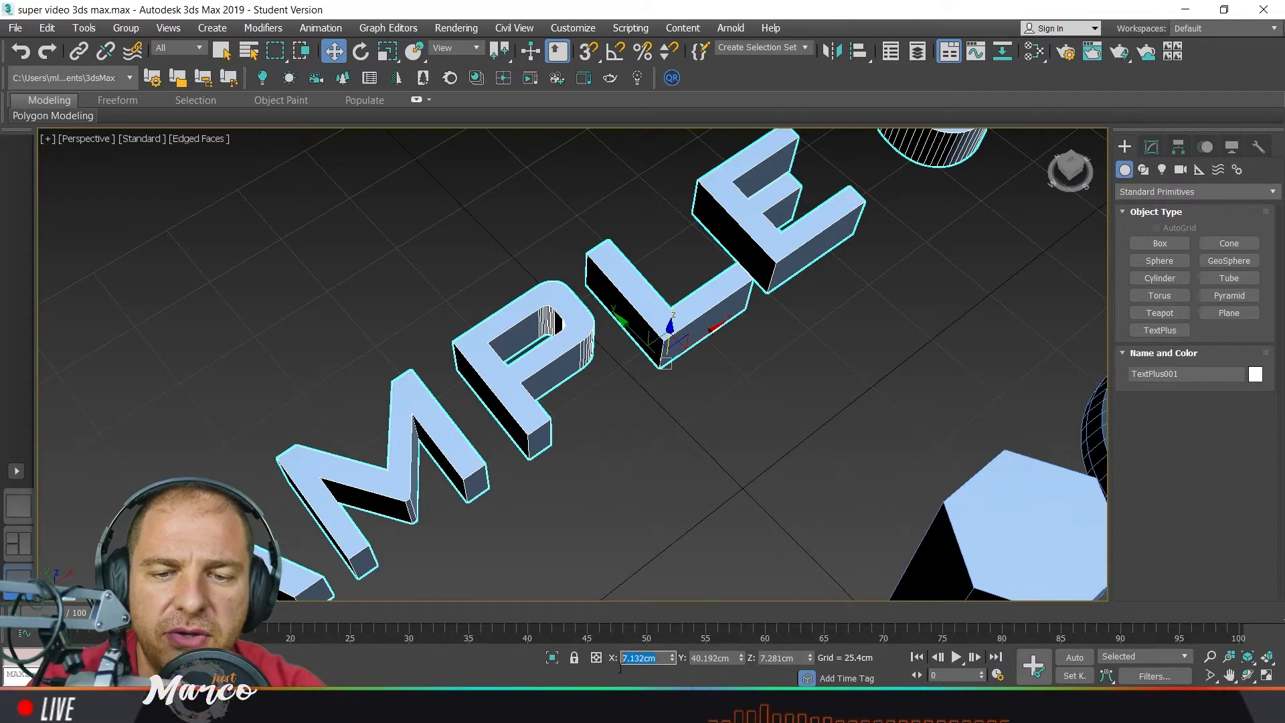
{"action": "double_click", "coordinate": [711, 659]}
{"action": "left_click_drag", "start_coordinate": [801, 658], "coordinate": [752, 661]}
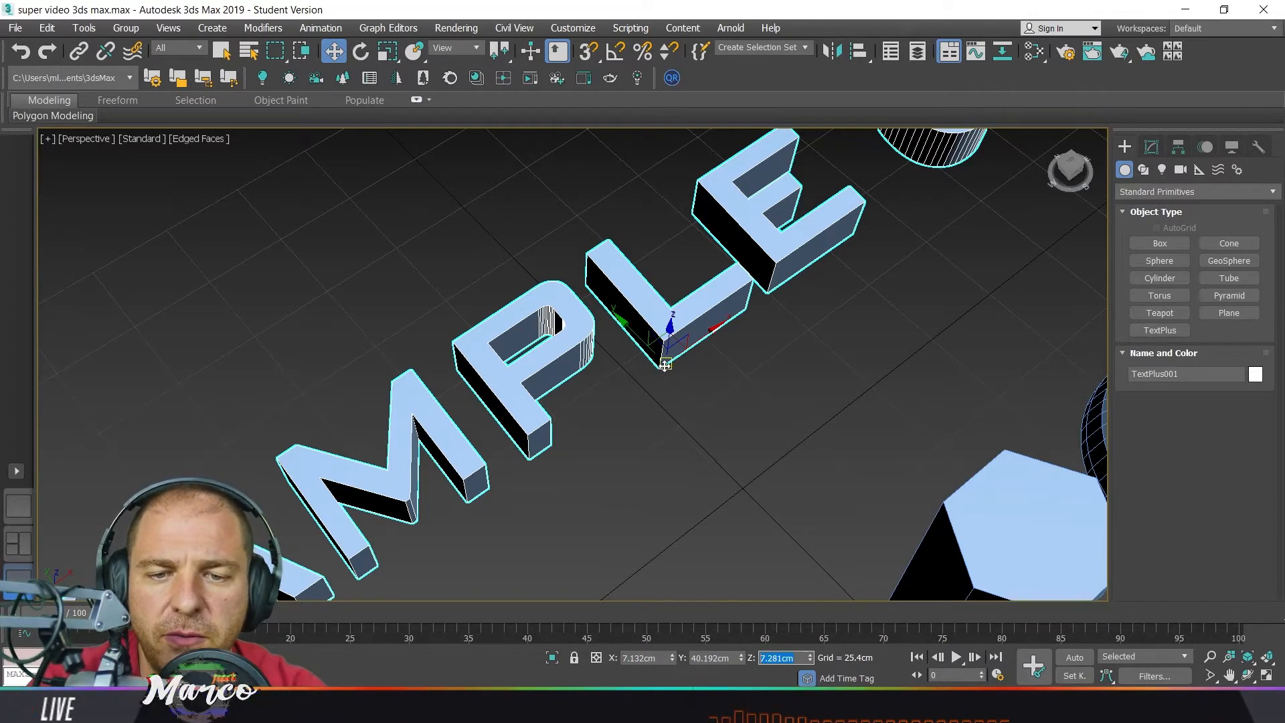
- Place the text at the world origin by setting its absolute X, Y and Z position to 0
{"action": "left_click_drag", "start_coordinate": [658, 661], "coordinate": [614, 664]}
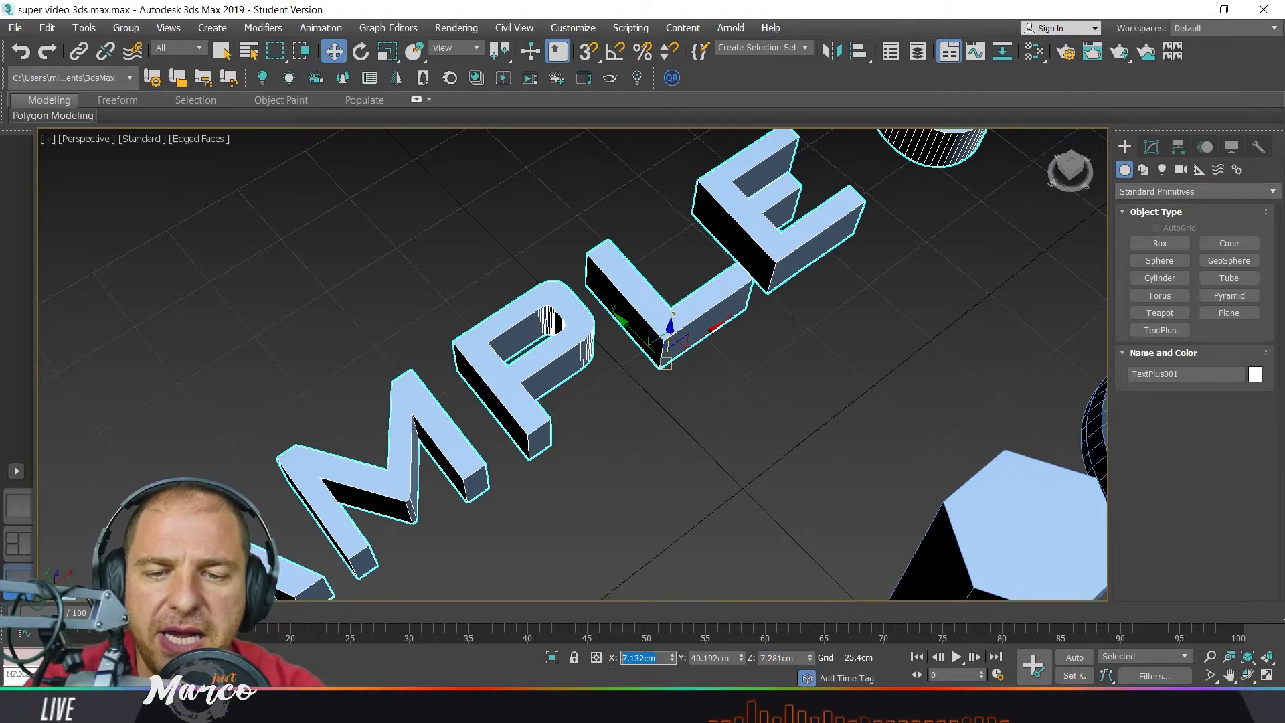
{"action": "type", "text": "0"}
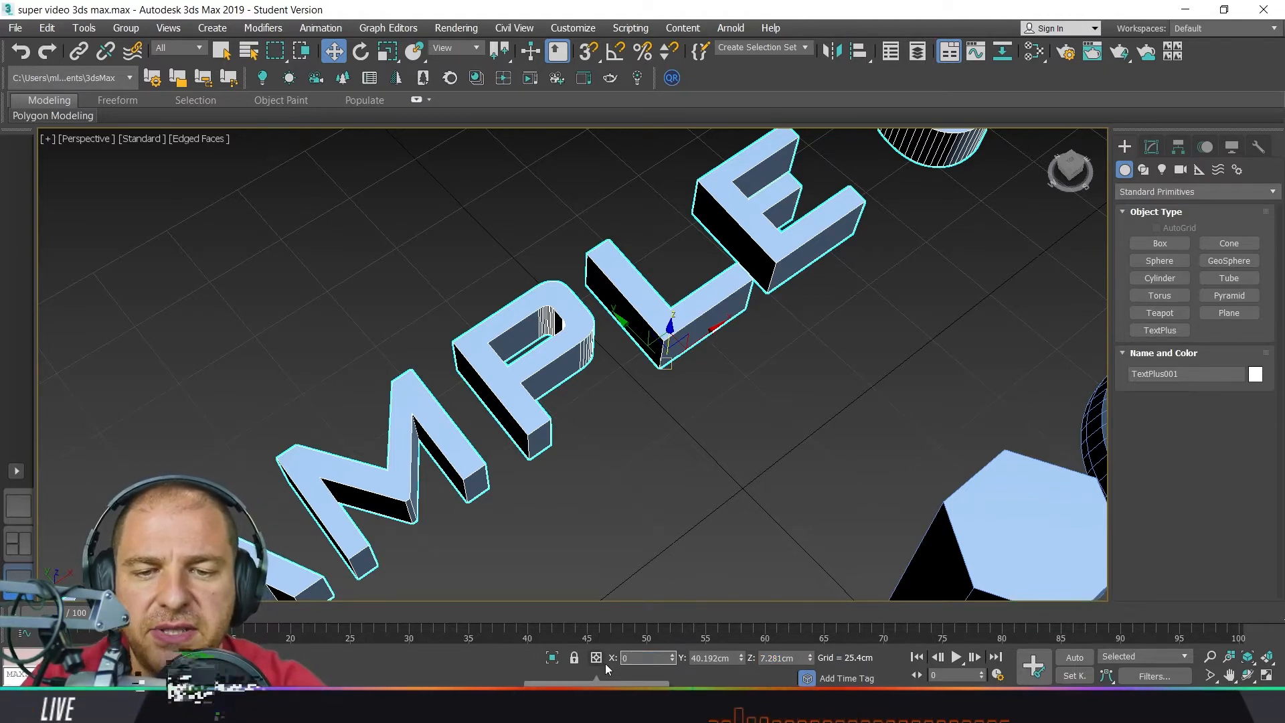
{"action": "left_click", "coordinate": [730, 657]}
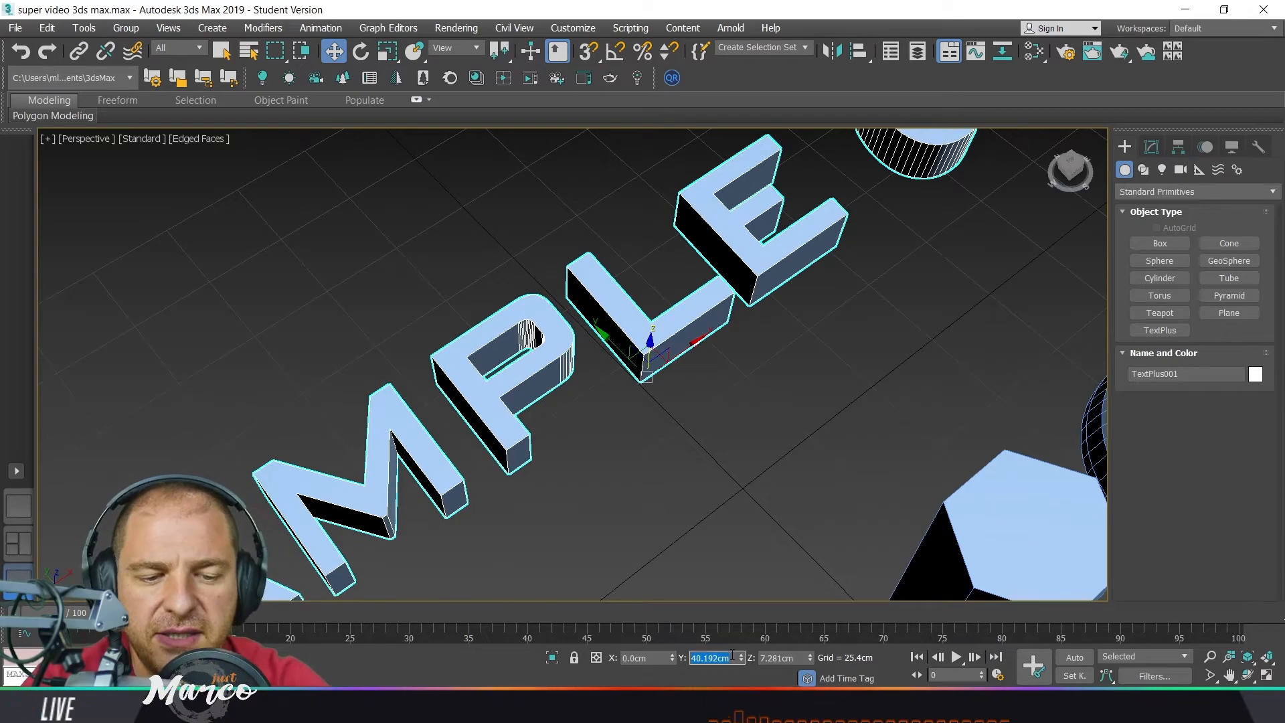
{"action": "type", "text": "0"}
{"action": "left_click", "coordinate": [796, 656]}
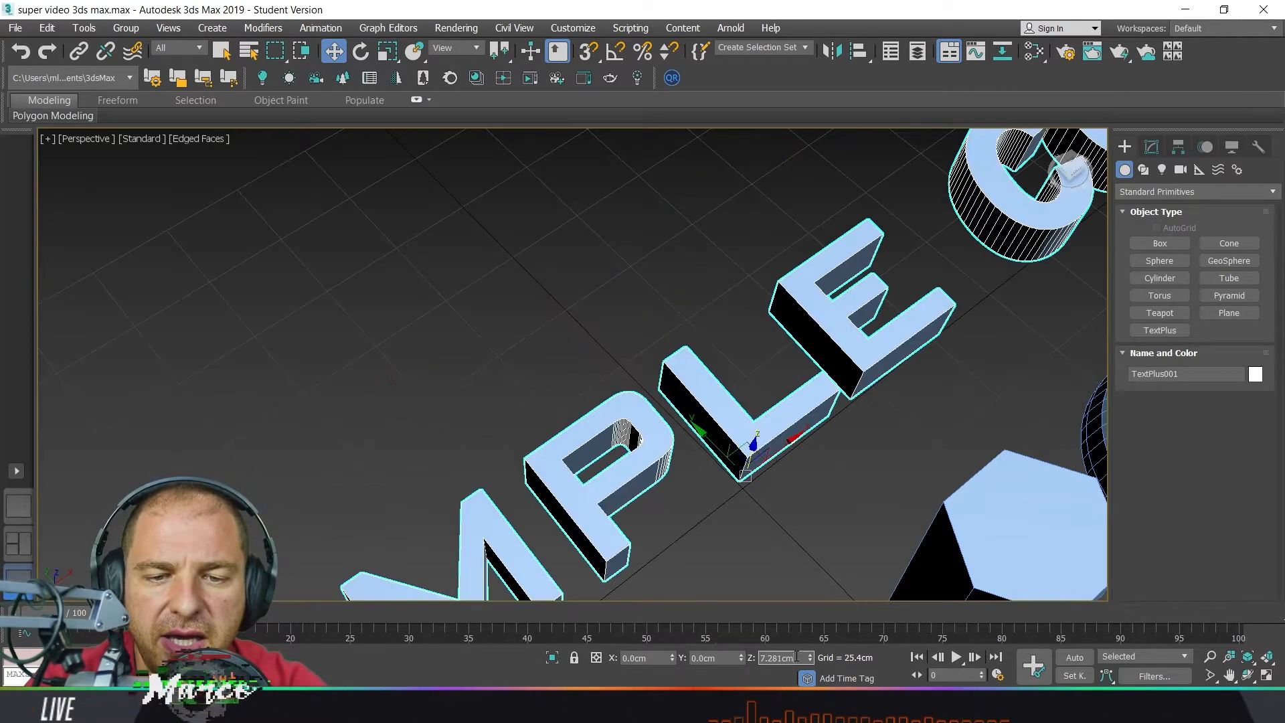
{"action": "type", "text": "0"}
{"action": "key", "text": "Return"}
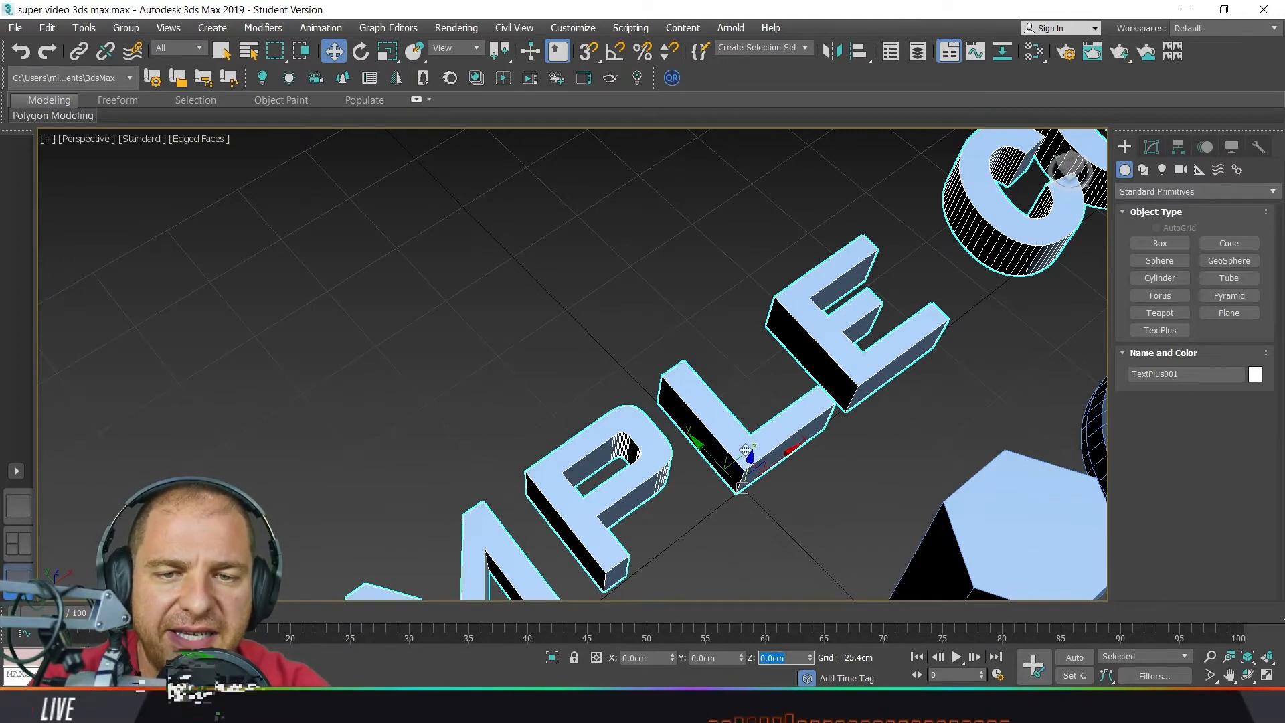
- Switch the transform entry to offset mode and move the text 20 cm along Y
{"action": "scroll", "coordinate": [791, 516], "scroll_direction": "up", "scroll_amount": 5}
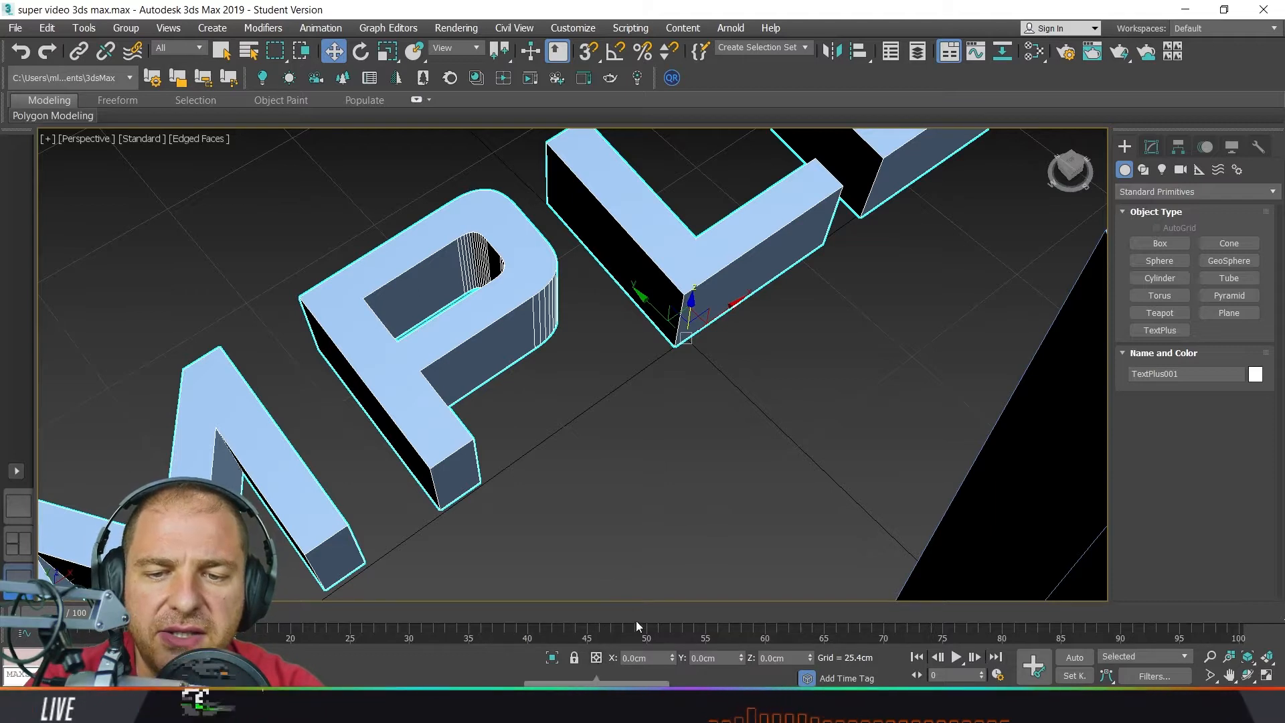
{"action": "left_click", "coordinate": [596, 660]}
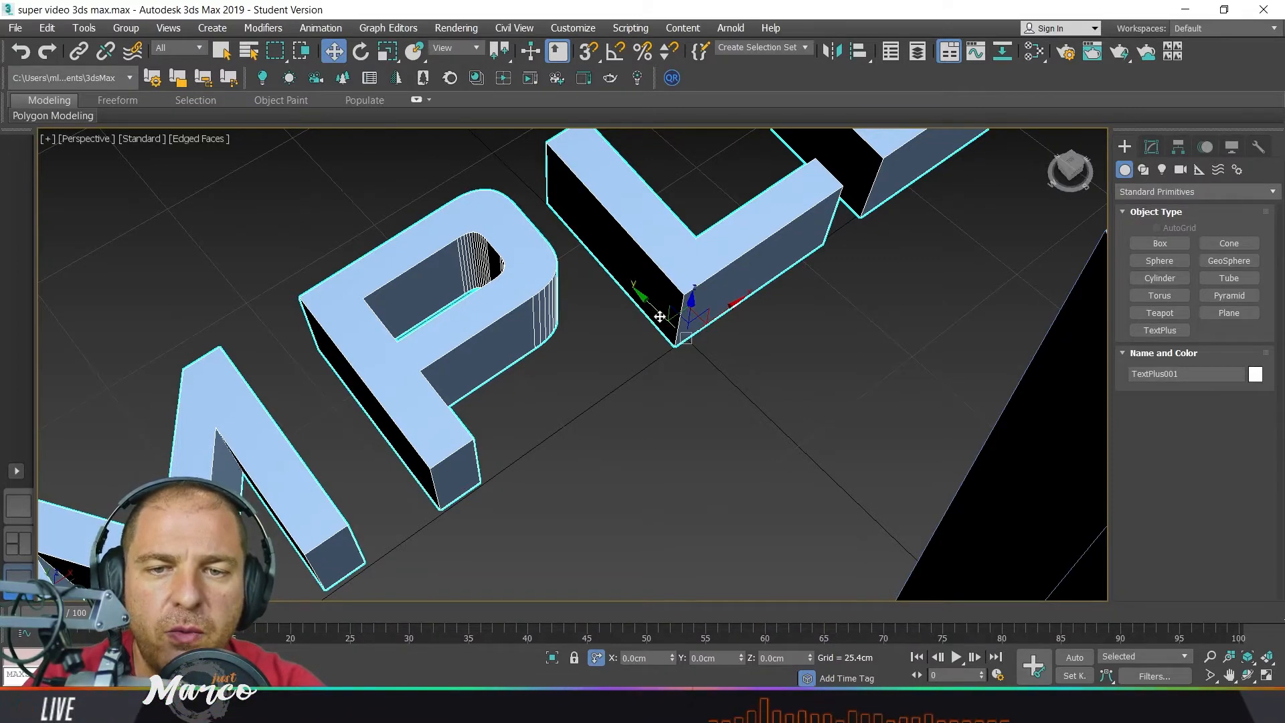
{"action": "middle_click_drag", "start_coordinate": [656, 311], "coordinate": [704, 397]}
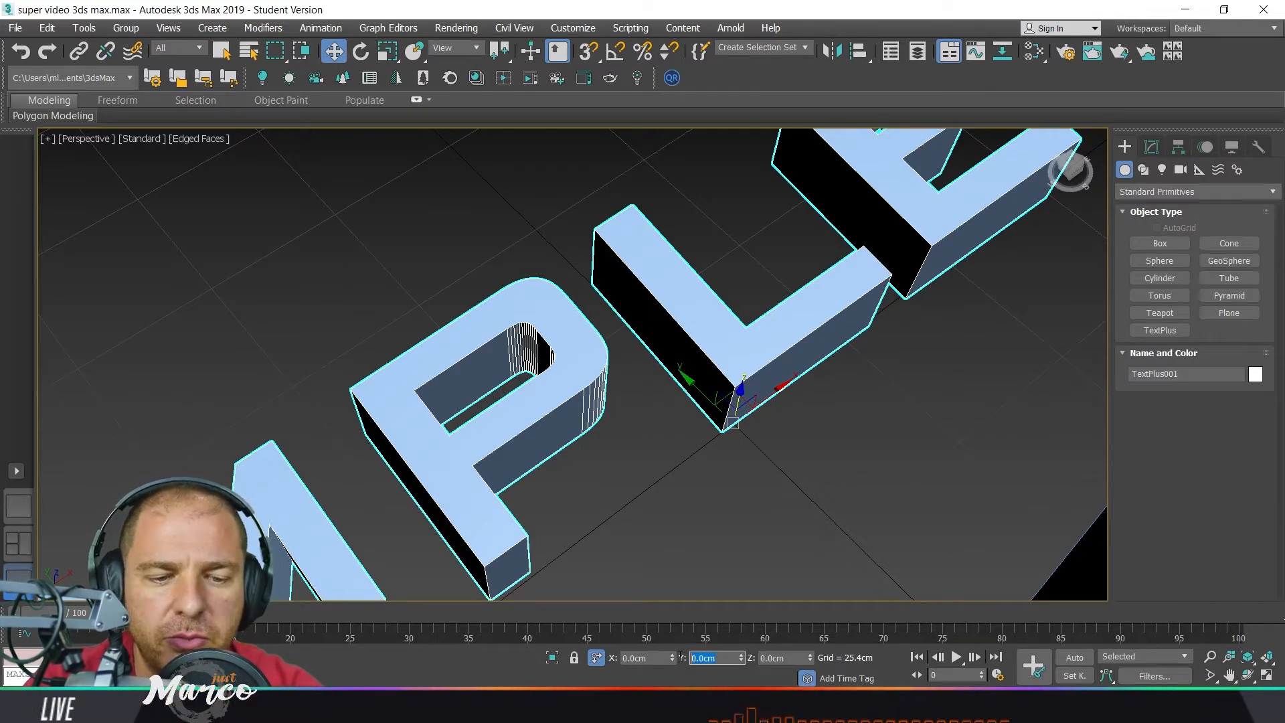
{"action": "type", "text": "20"}
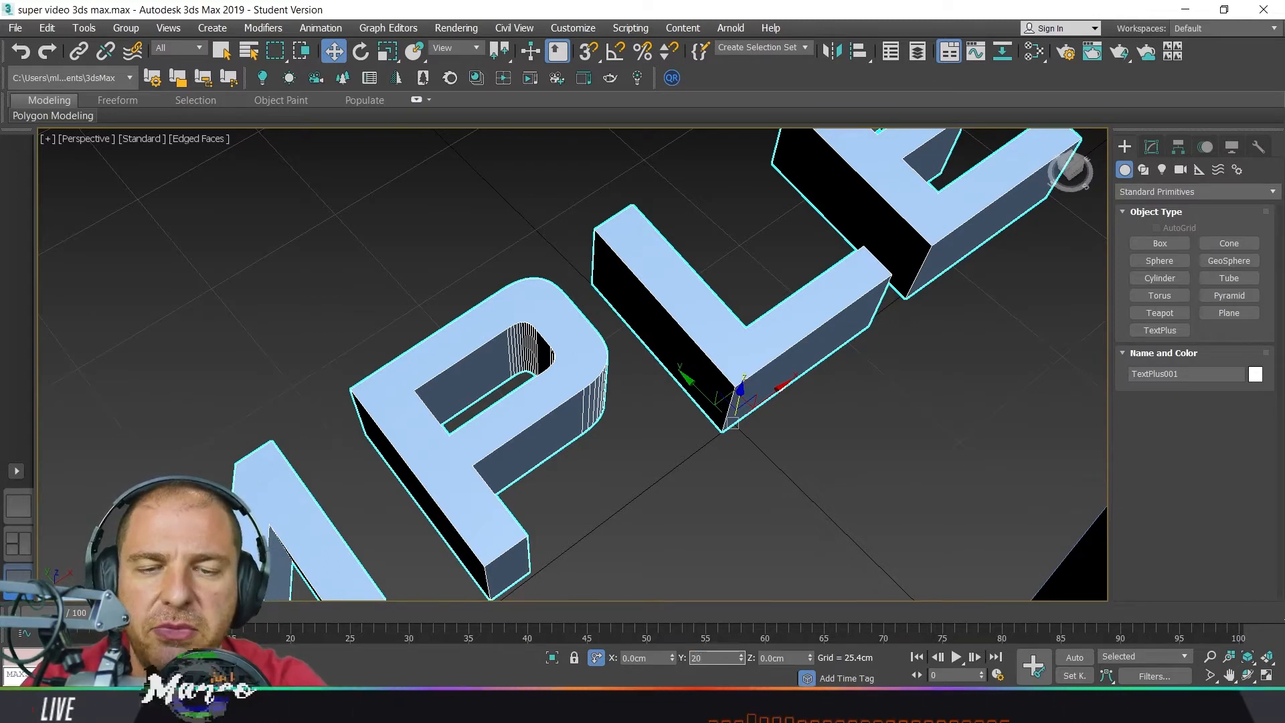
{"action": "key", "text": "Return"}
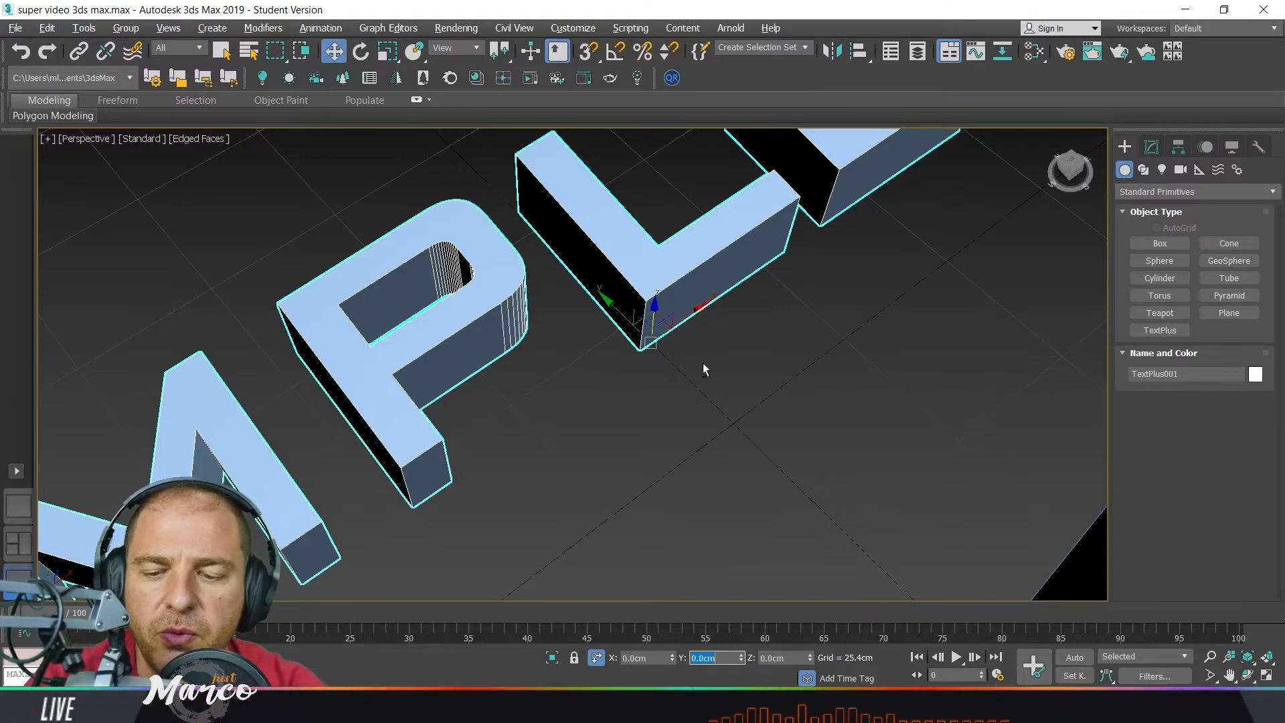
- Offset the text by -50 cm along X
{"action": "middle_click_drag", "start_coordinate": [703, 367], "coordinate": [680, 316], "text": "alt"}
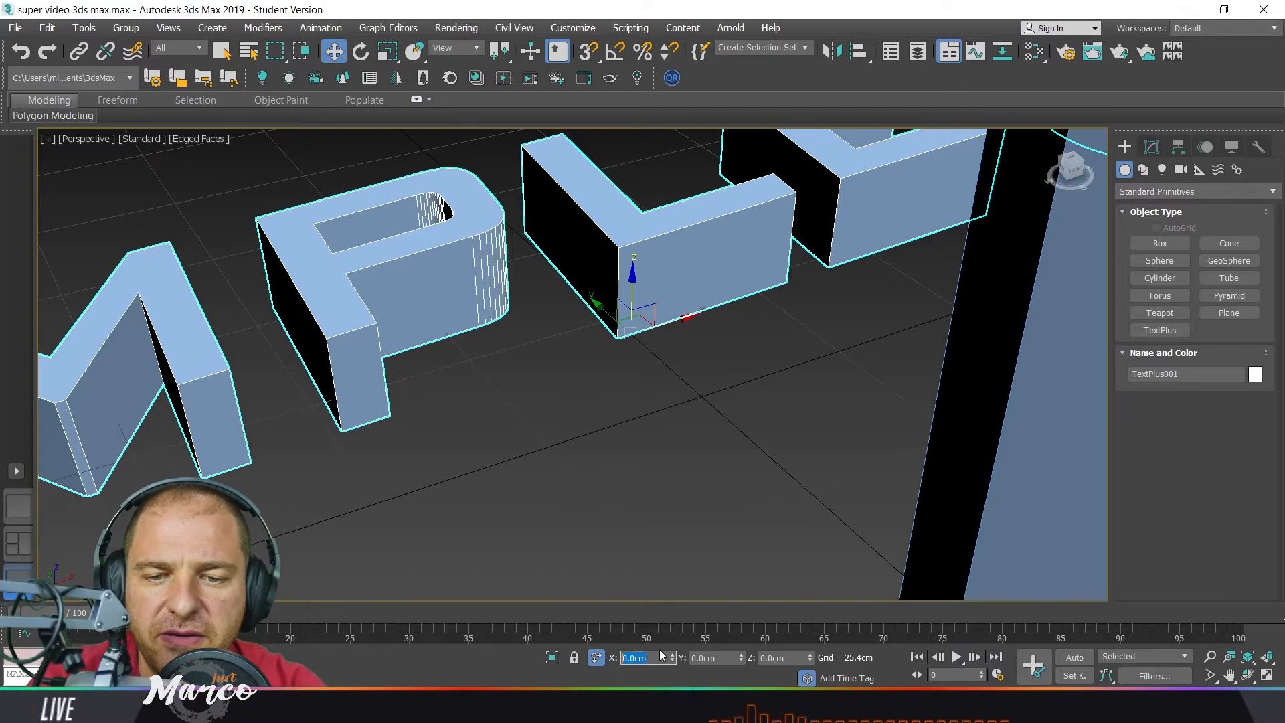
{"action": "type", "text": "-50"}
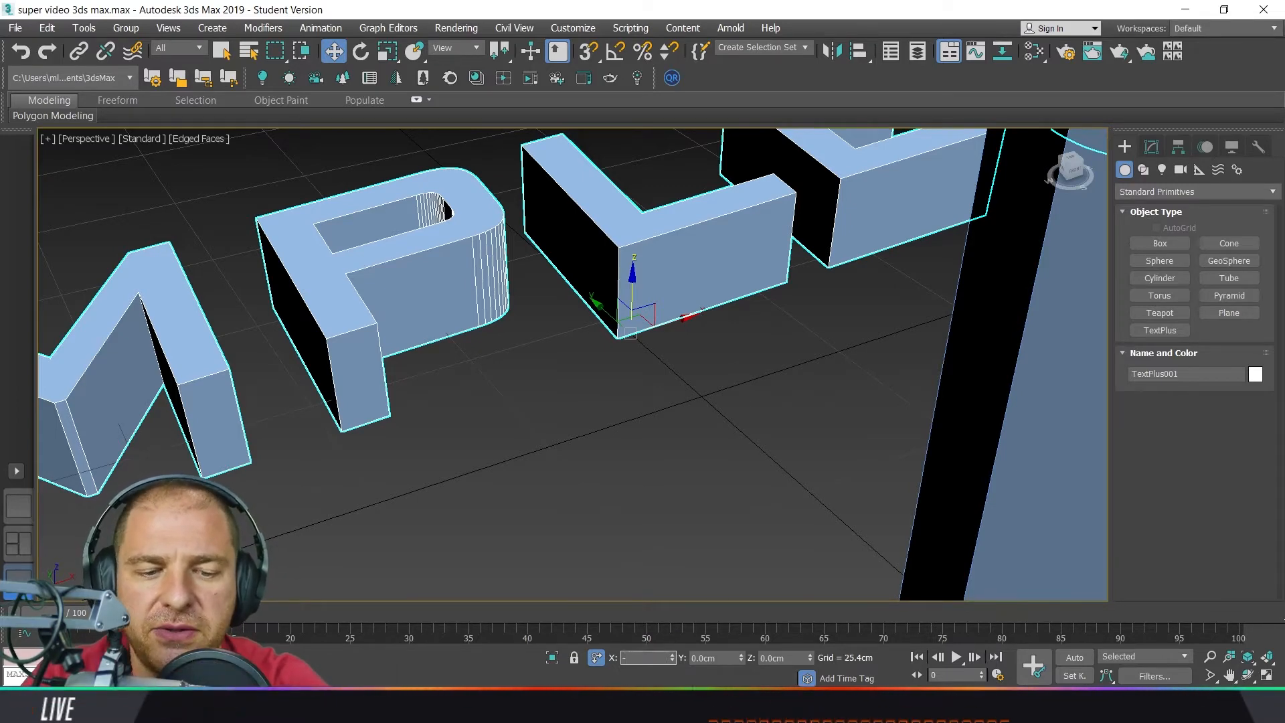
{"action": "key", "text": "Return"}
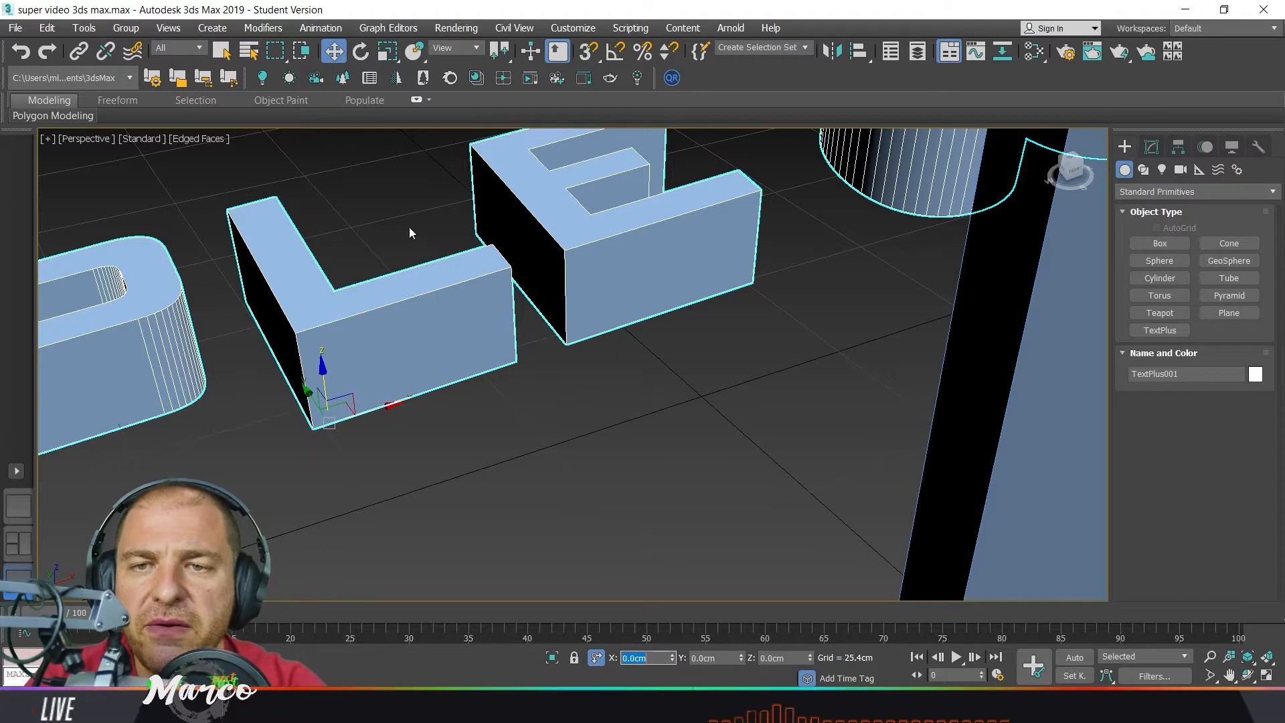
- Rotate the text about X with relative offsets of 90 and -45 degrees
{"action": "left_click", "coordinate": [364, 57]}
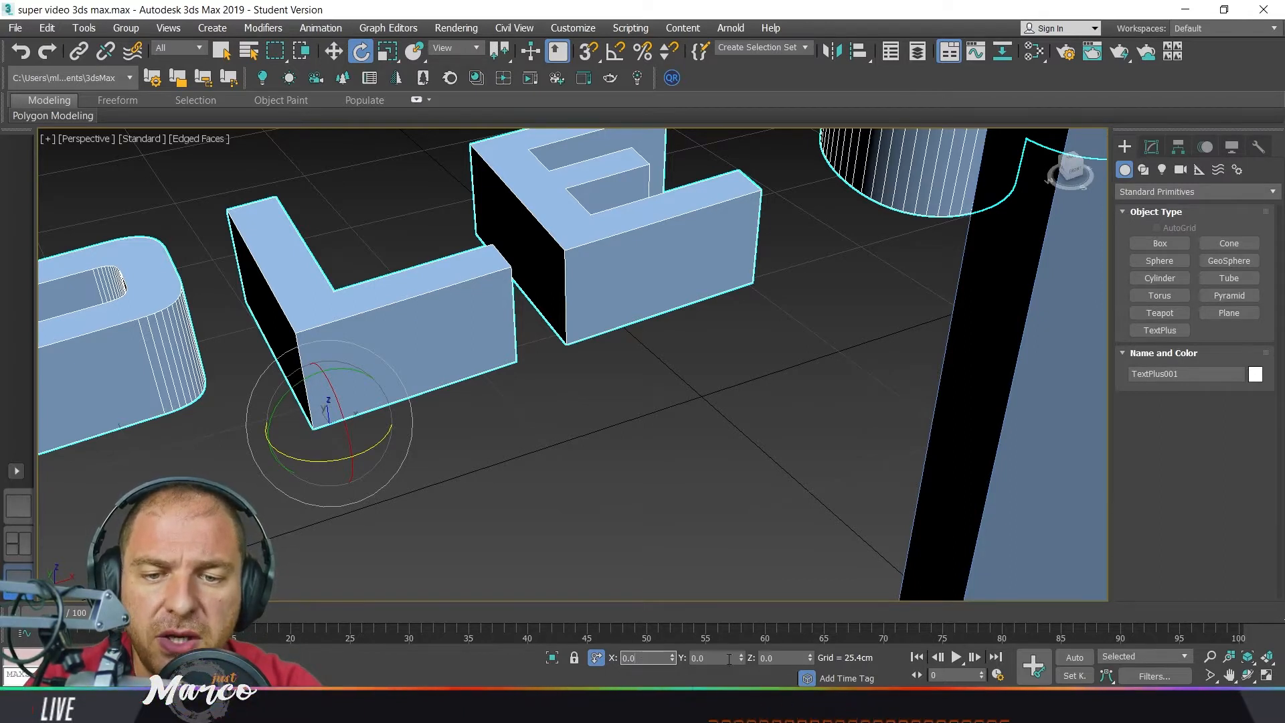
{"action": "left_click", "coordinate": [626, 659]}
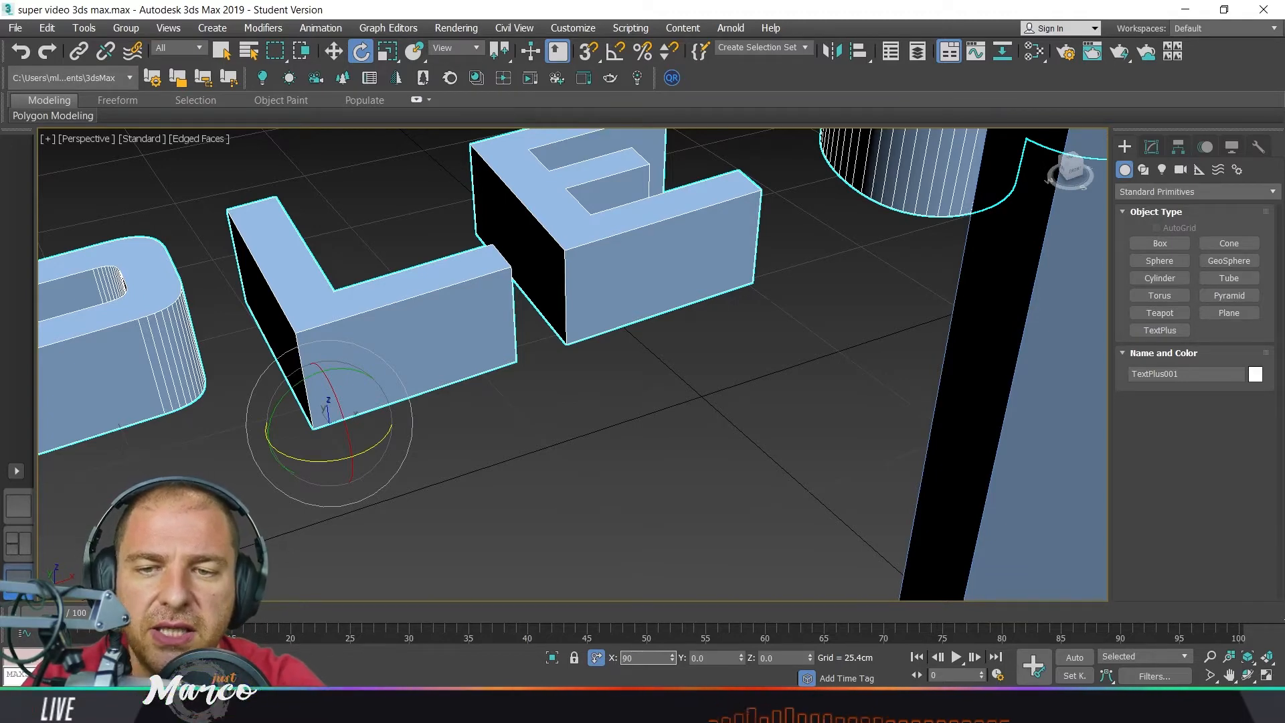
{"action": "key", "text": "Return"}
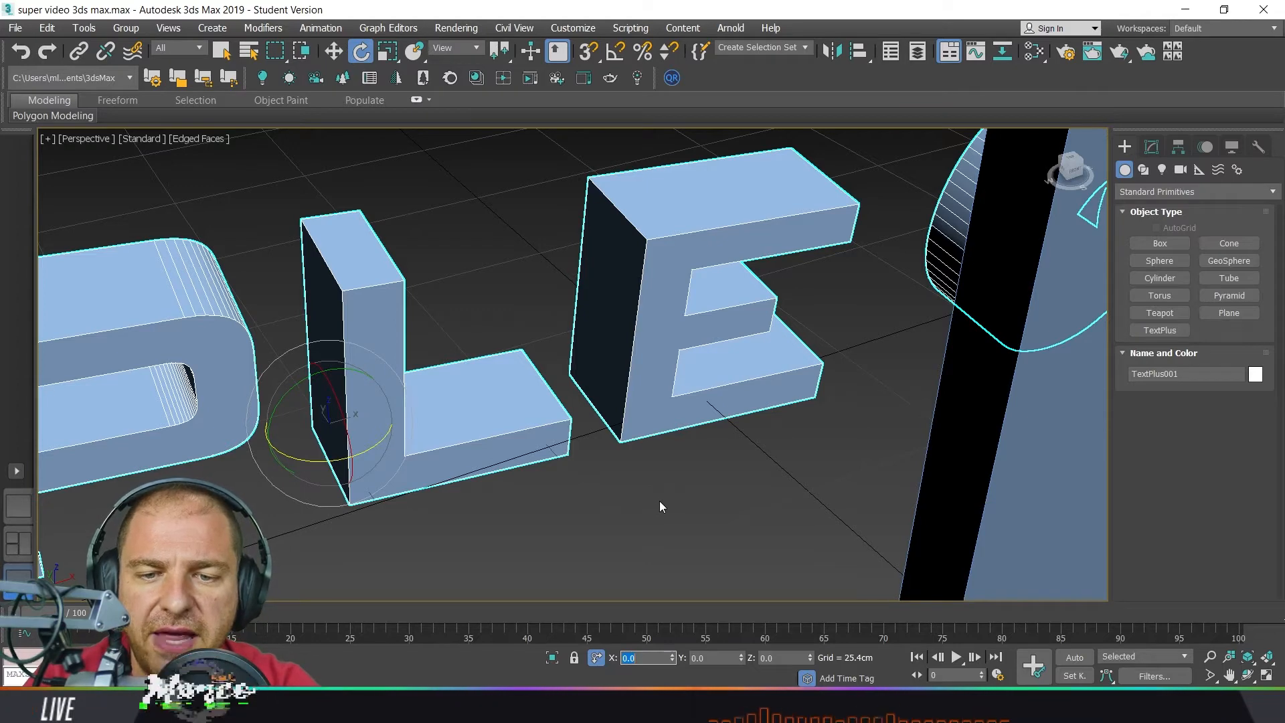
{"action": "type", "text": "-"}
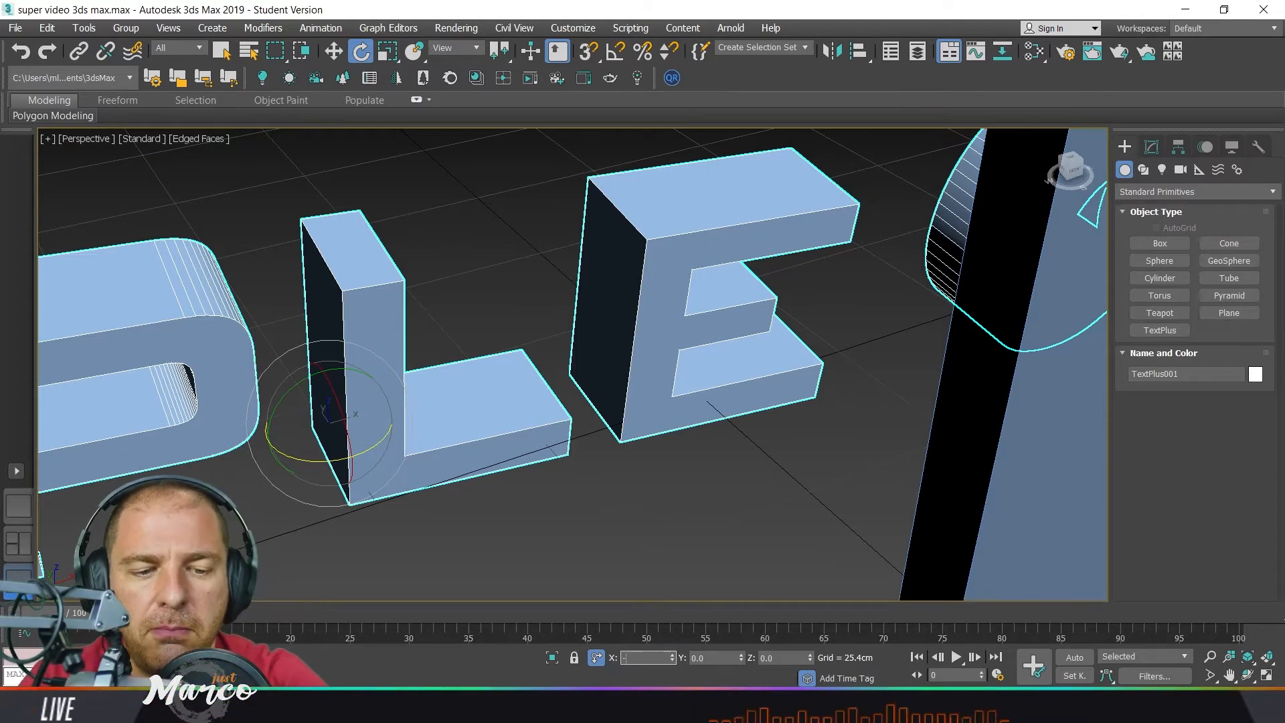
{"action": "type", "text": "45"}
{"action": "key", "text": "Return"}
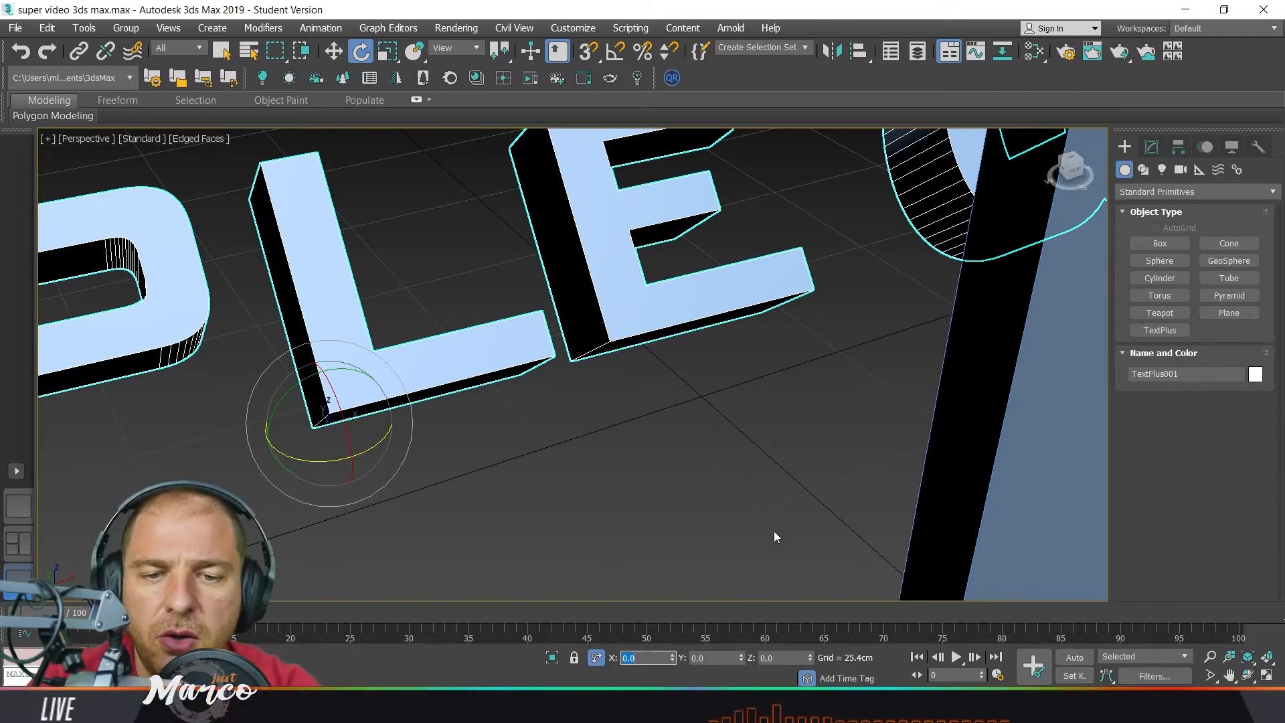
- Rotate the text by an offset of 180 degrees about Z
{"action": "left_click", "coordinate": [777, 659]}
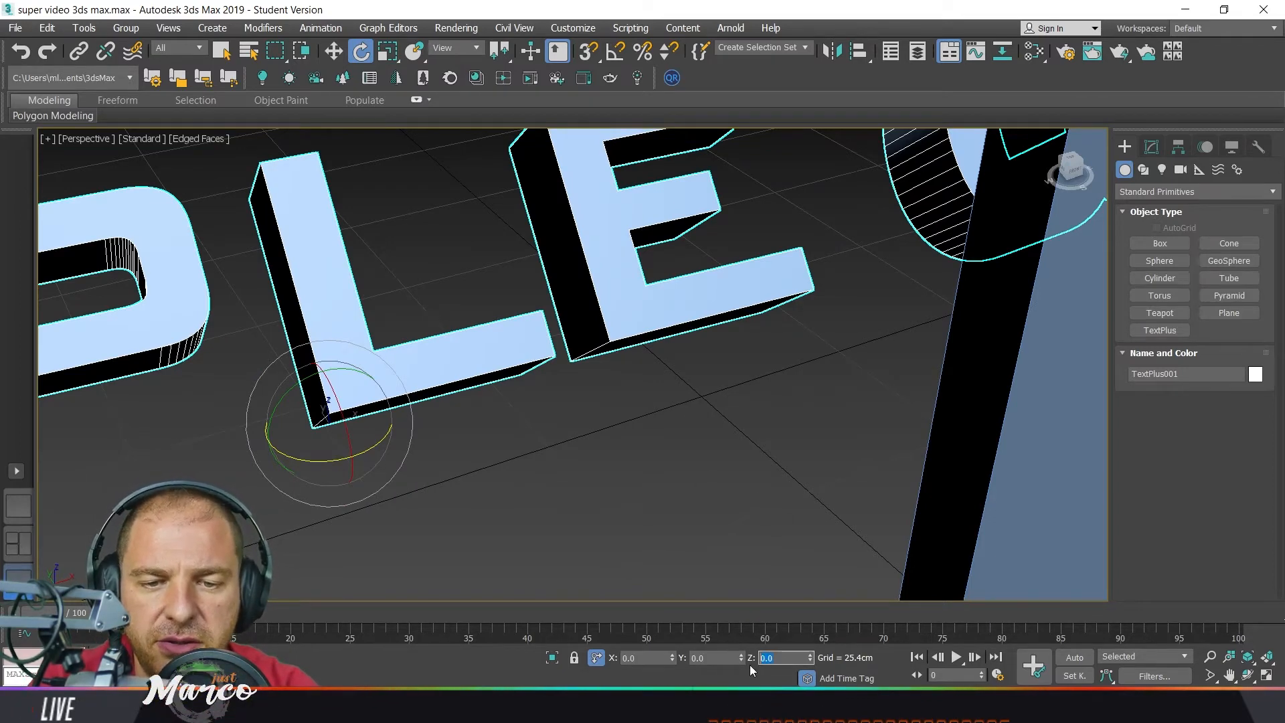
{"action": "type", "text": "180"}
{"action": "key", "text": "Return"}
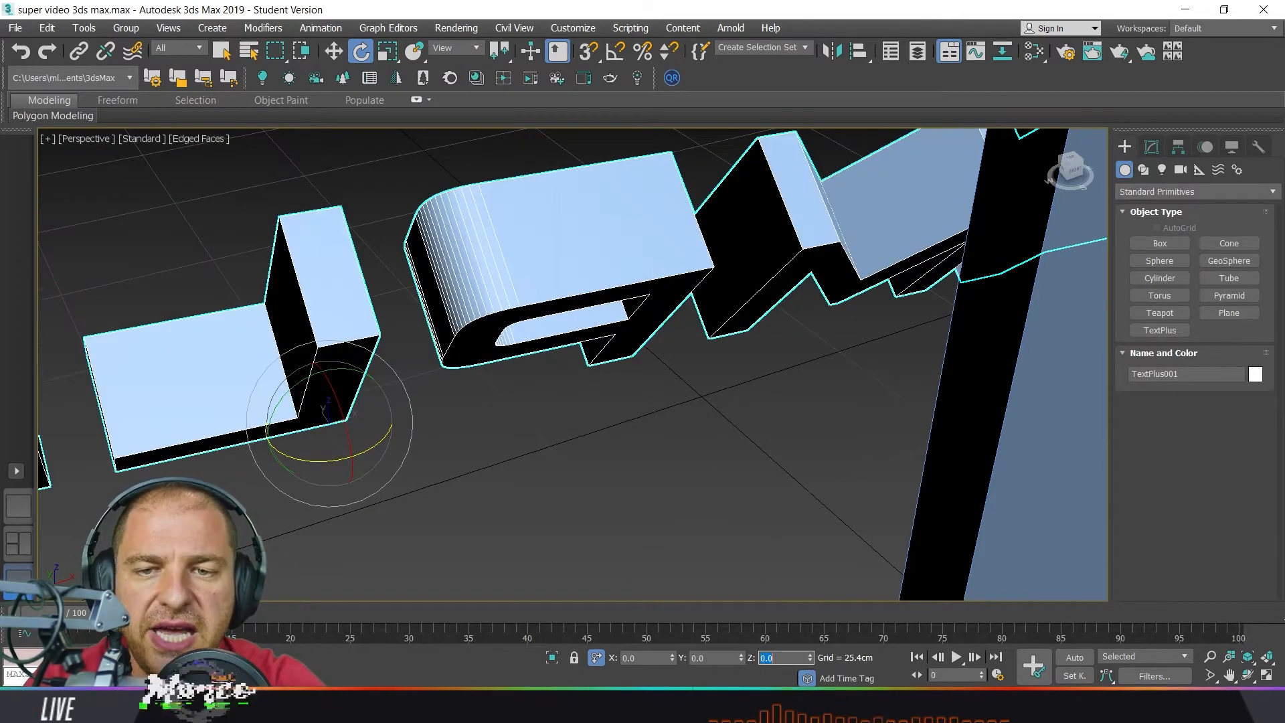
- Scale the text uniformly to 200 percent with an offset value
{"action": "scroll", "coordinate": [692, 407], "scroll_direction": "down", "scroll_amount": 5}
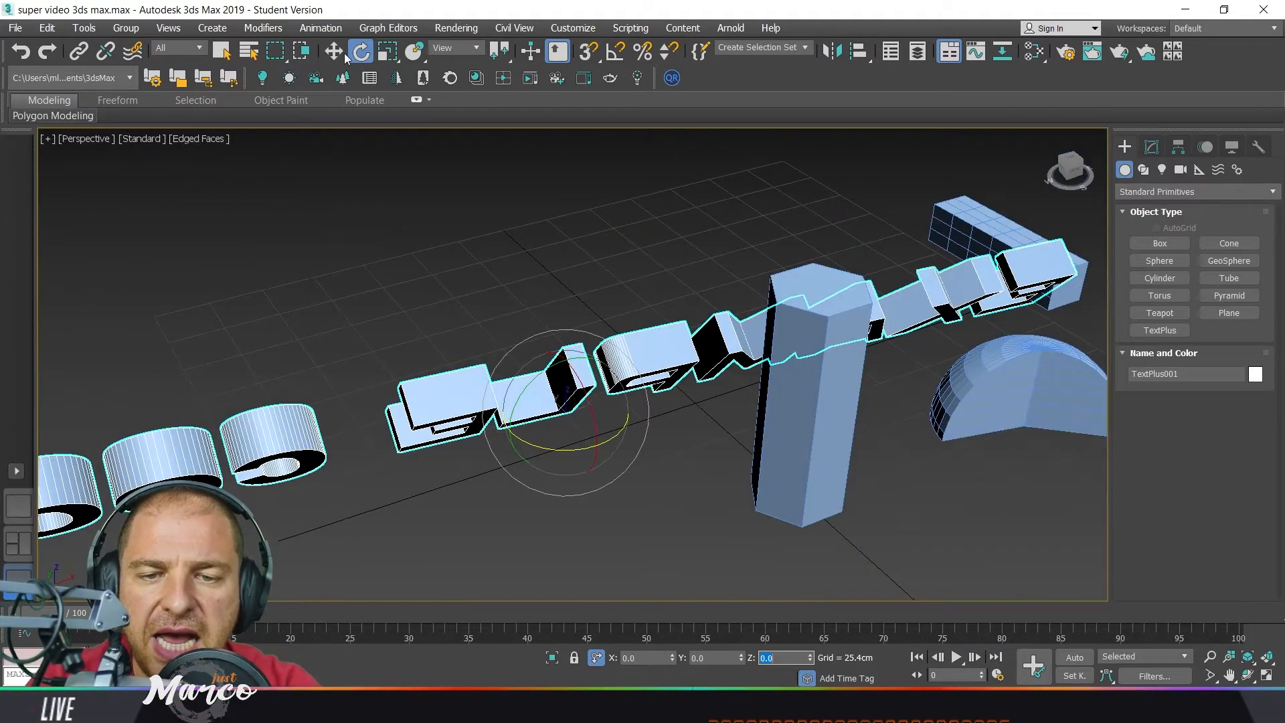
{"action": "left_click", "coordinate": [387, 57]}
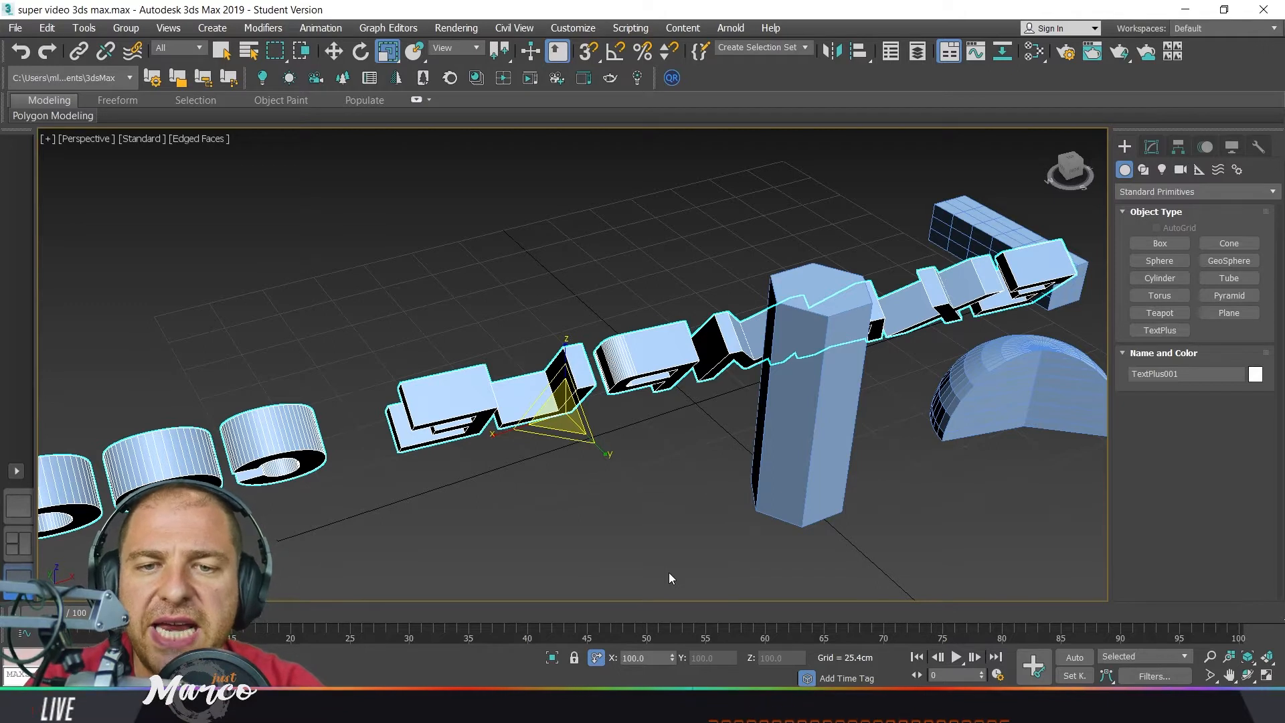
{"action": "left_click_drag", "start_coordinate": [651, 658], "coordinate": [588, 660]}
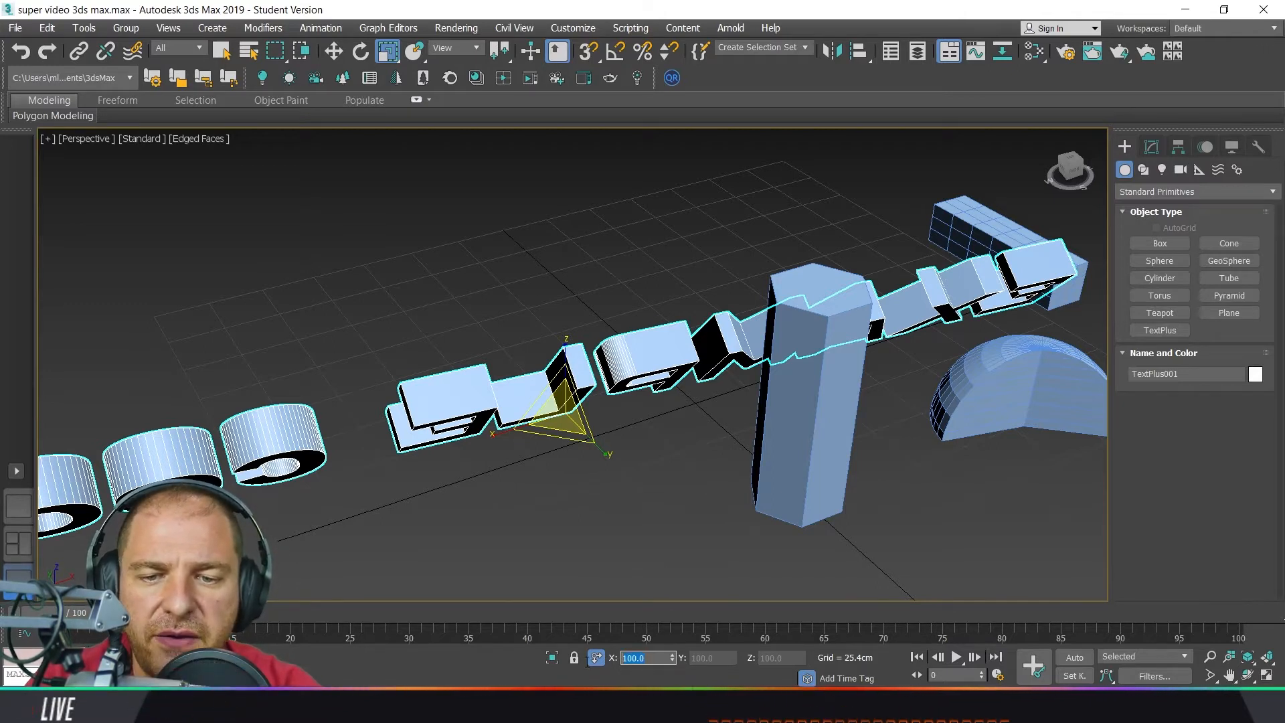
{"action": "type", "text": "200"}
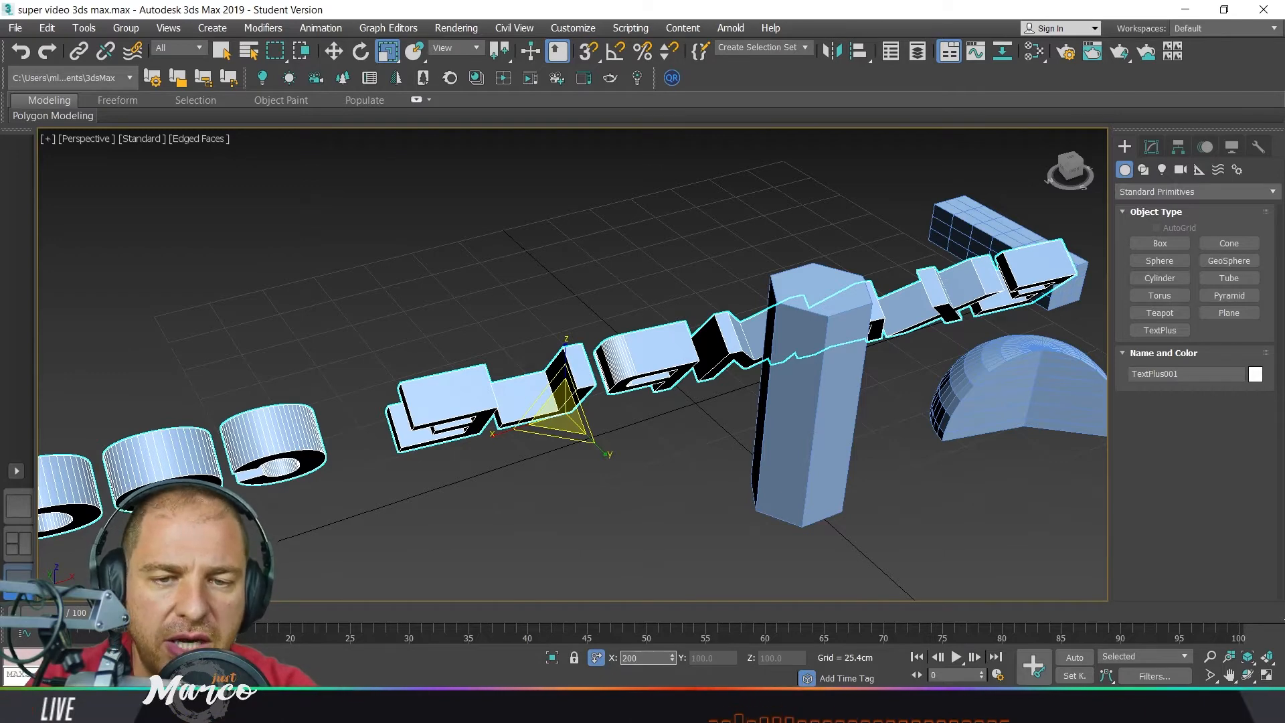
{"action": "key", "text": "Return"}
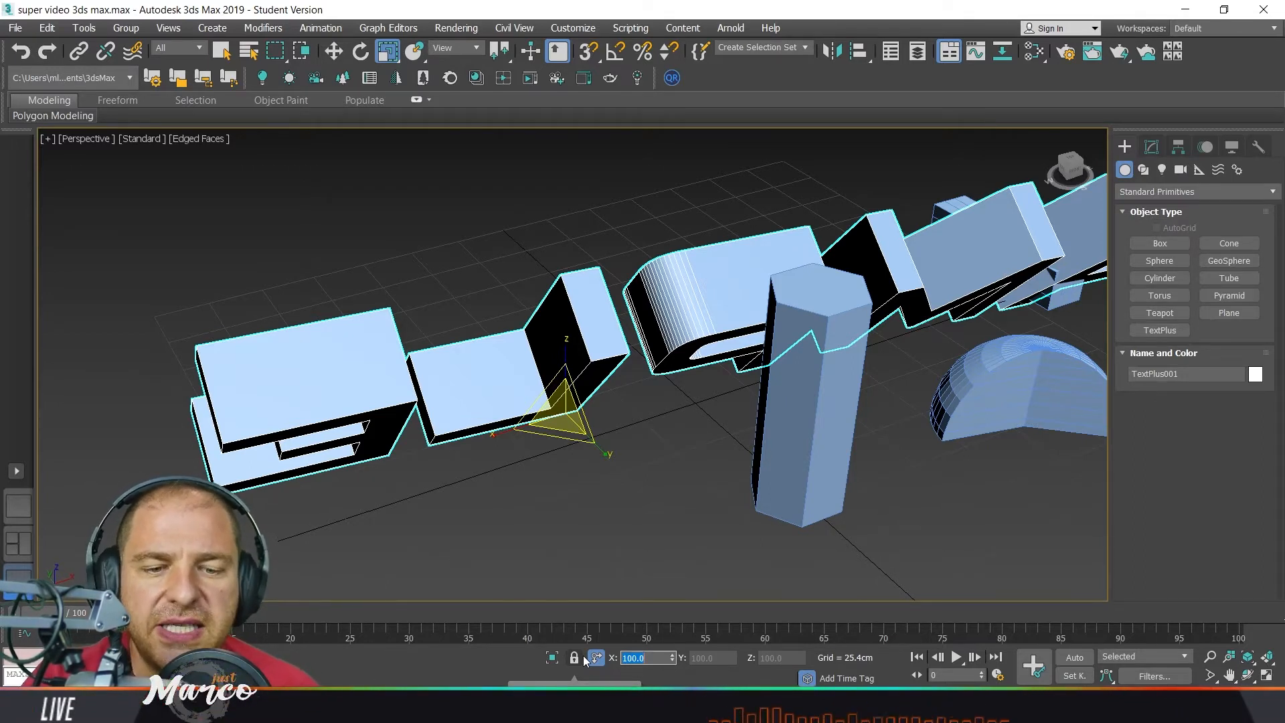
- Scale the text uniformly by 50 percent two times in a row
{"action": "type", "text": "50"}
{"action": "key", "text": "Return"}
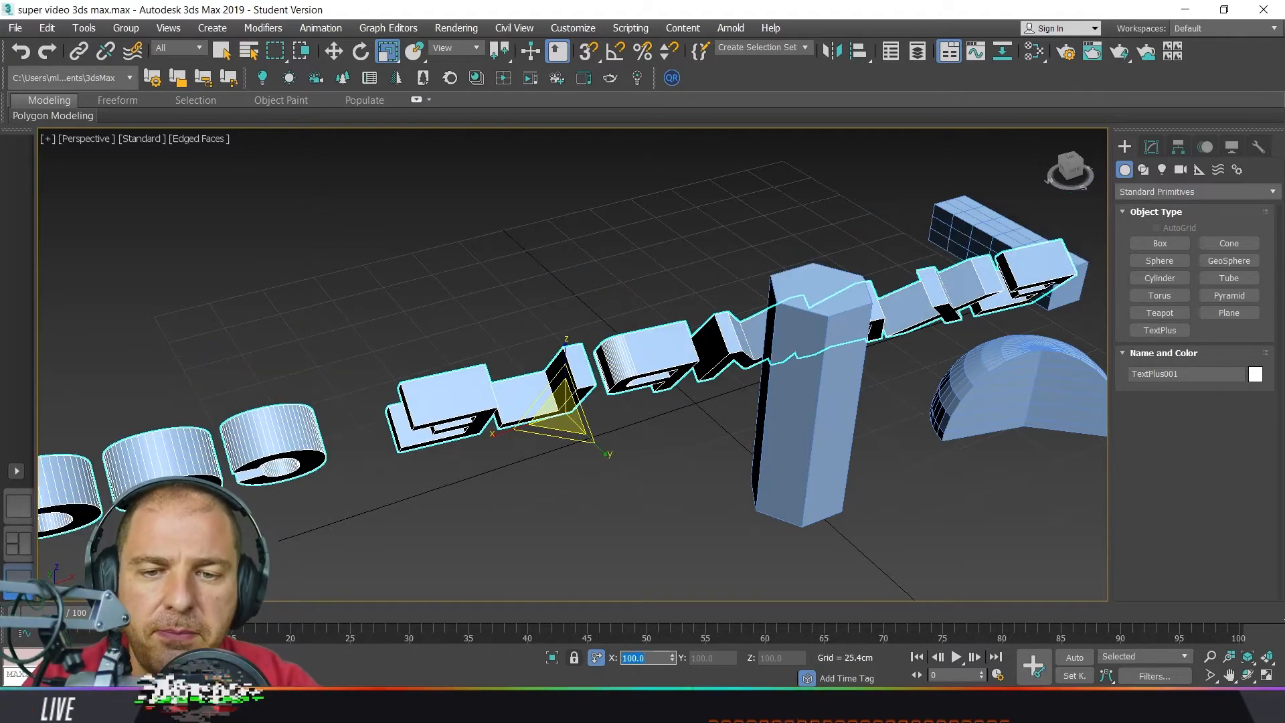
{"action": "type", "text": "50"}
{"action": "key", "text": "Return"}
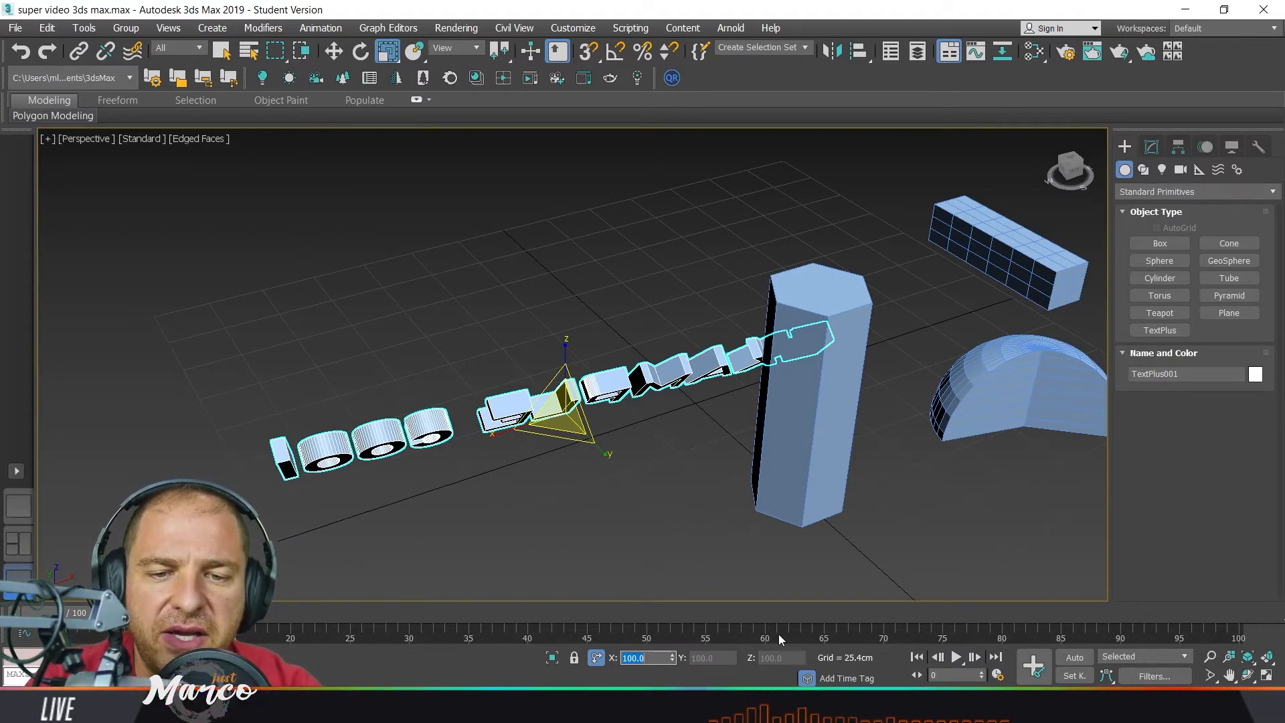
- Deselect the text and open the Transform Type-In dialog, placing it clear of the objects
{"action": "left_click", "coordinate": [629, 516]}
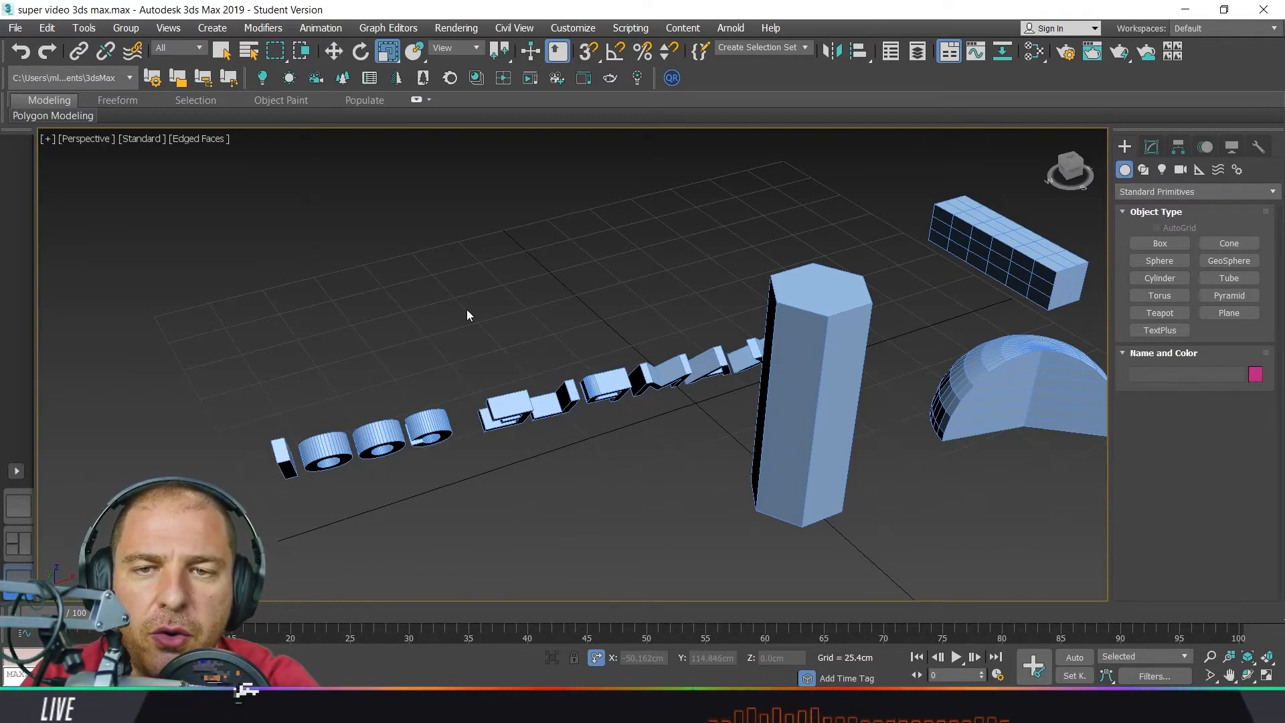
{"action": "key", "text": "F12"}
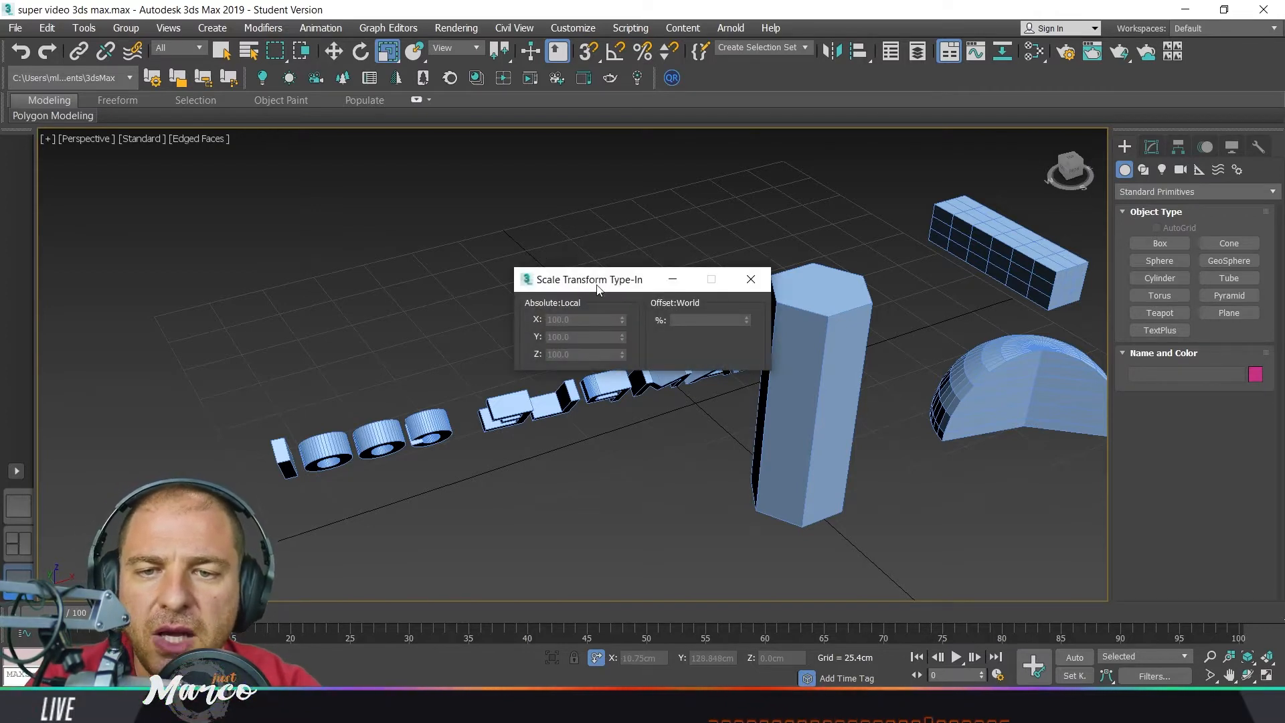
{"action": "left_click_drag", "start_coordinate": [597, 286], "coordinate": [604, 200]}
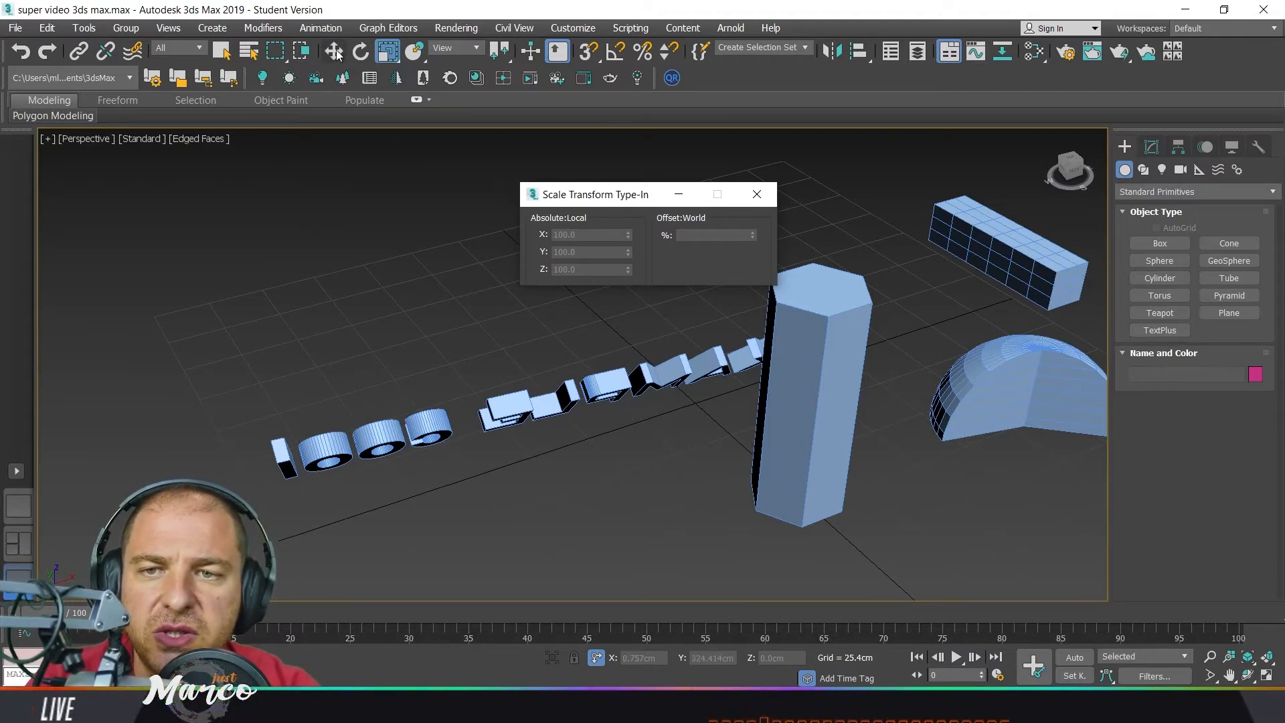
{"action": "mouse_move", "coordinate": [620, 201]}
{"action": "left_mouse_down"}
{"action": "mouse_move", "coordinate": [632, 205]}
{"action": "mouse_move", "coordinate": [619, 203]}
{"action": "left_mouse_up"}
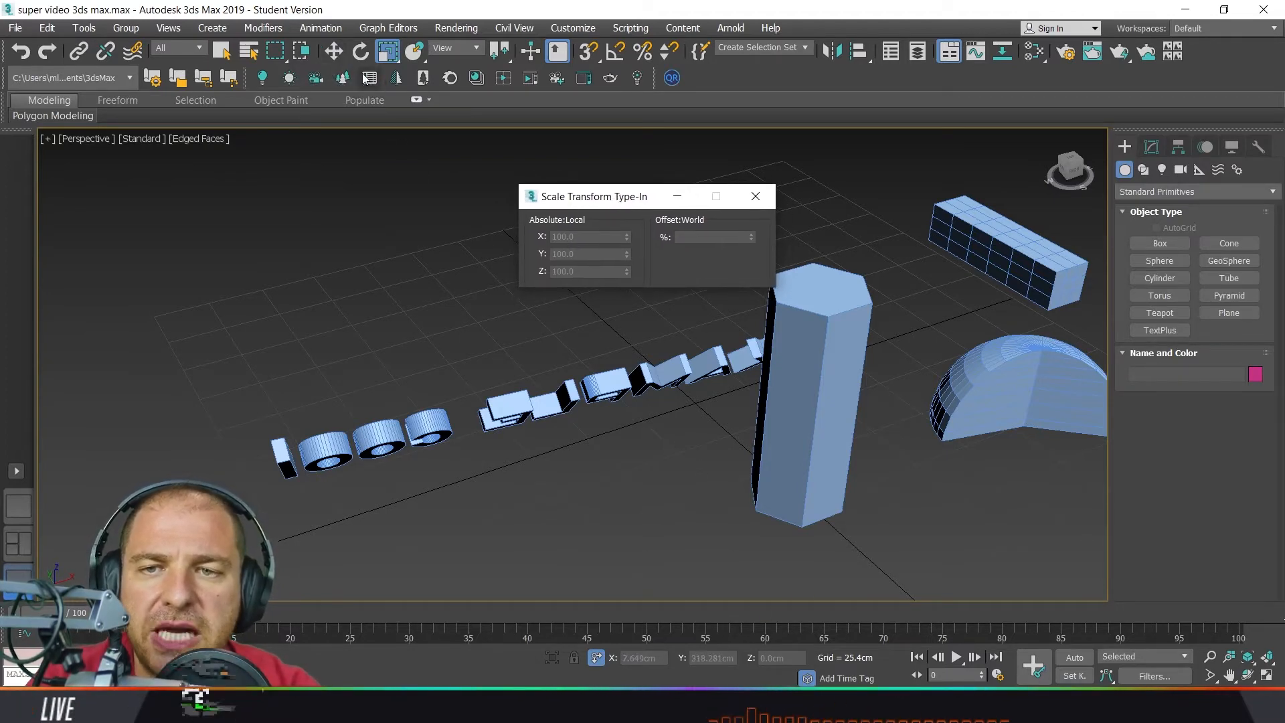
- Compare the Transform Type-In fields offered for the Move, Rotate and Scale tools
{"action": "left_click", "coordinate": [333, 53]}
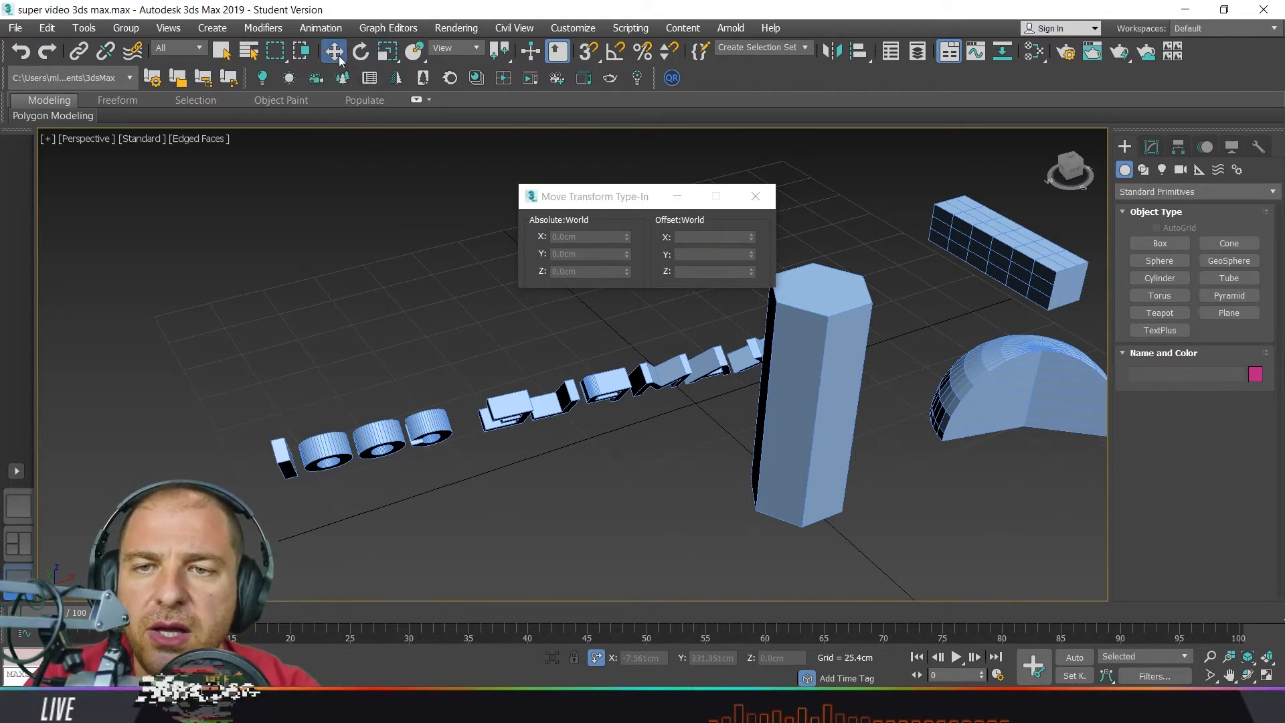
{"action": "left_click", "coordinate": [361, 53]}
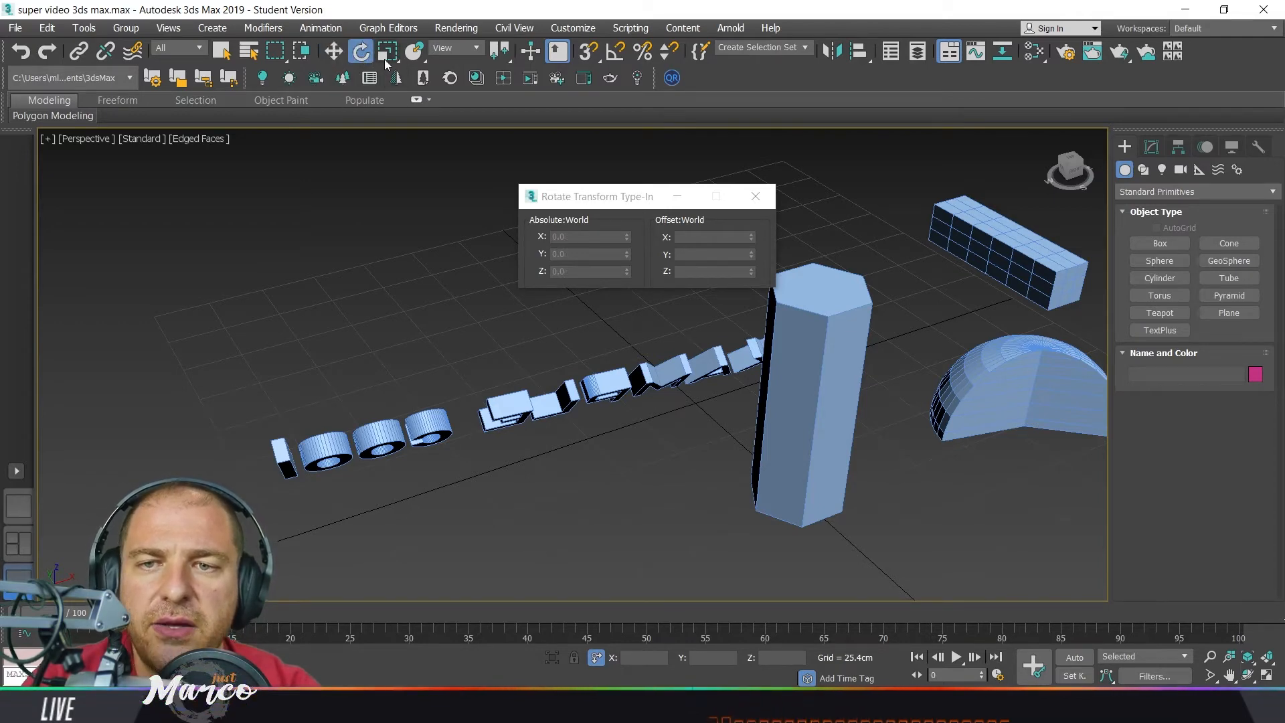
{"action": "left_click", "coordinate": [386, 53]}
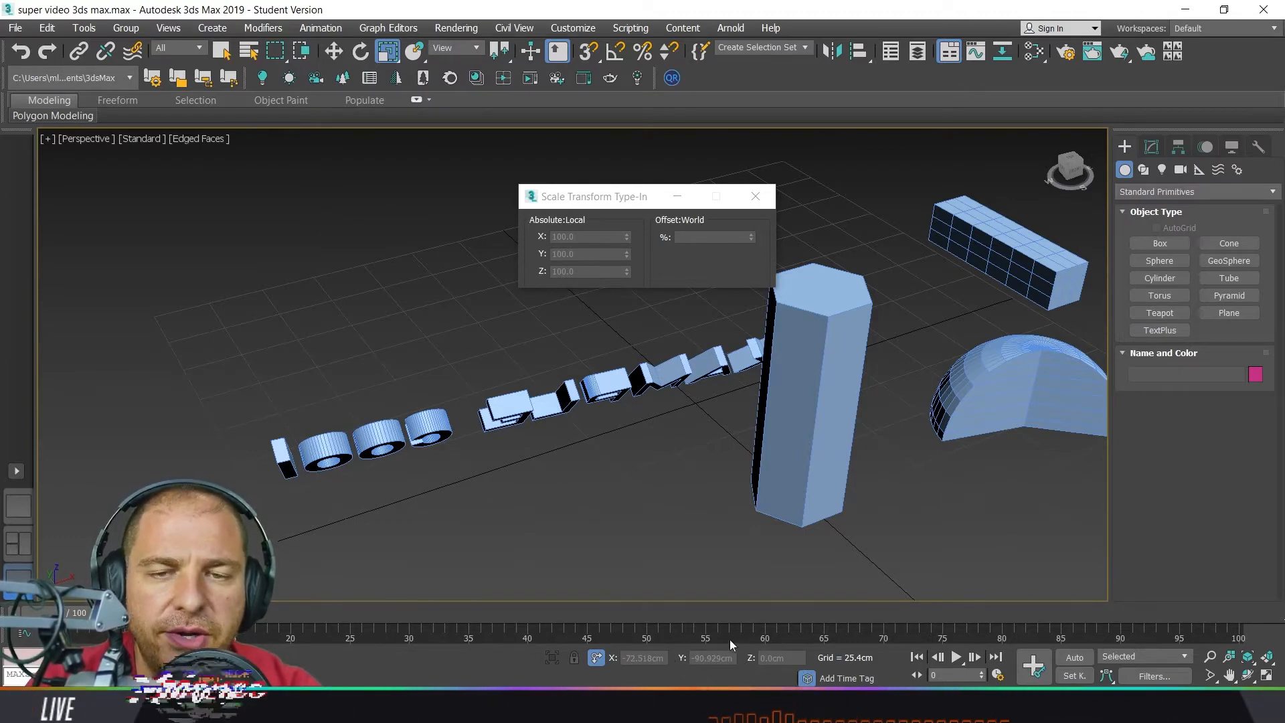
{"action": "left_click_drag", "start_coordinate": [633, 197], "coordinate": [582, 199]}
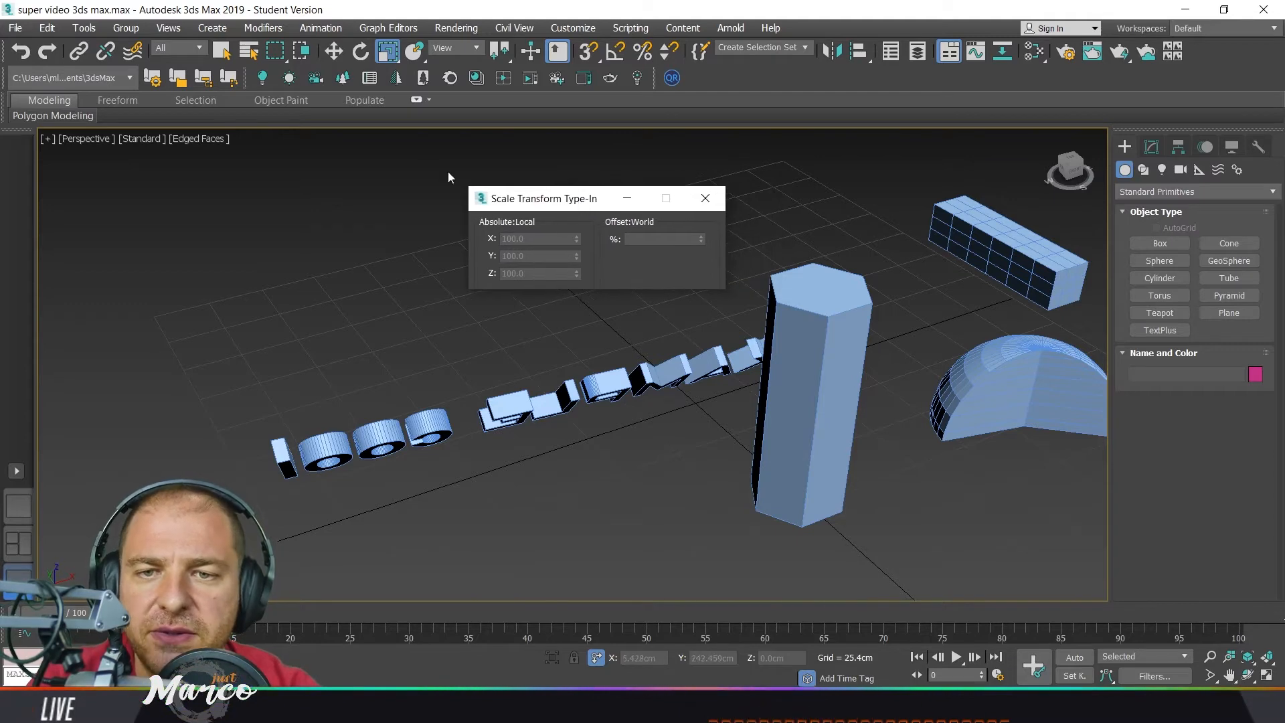
- Select the hexagonal cylinder with the Move tool and toggle the coordinate entry between offset and absolute, ending in absolute mode
{"action": "left_click", "coordinate": [334, 52]}
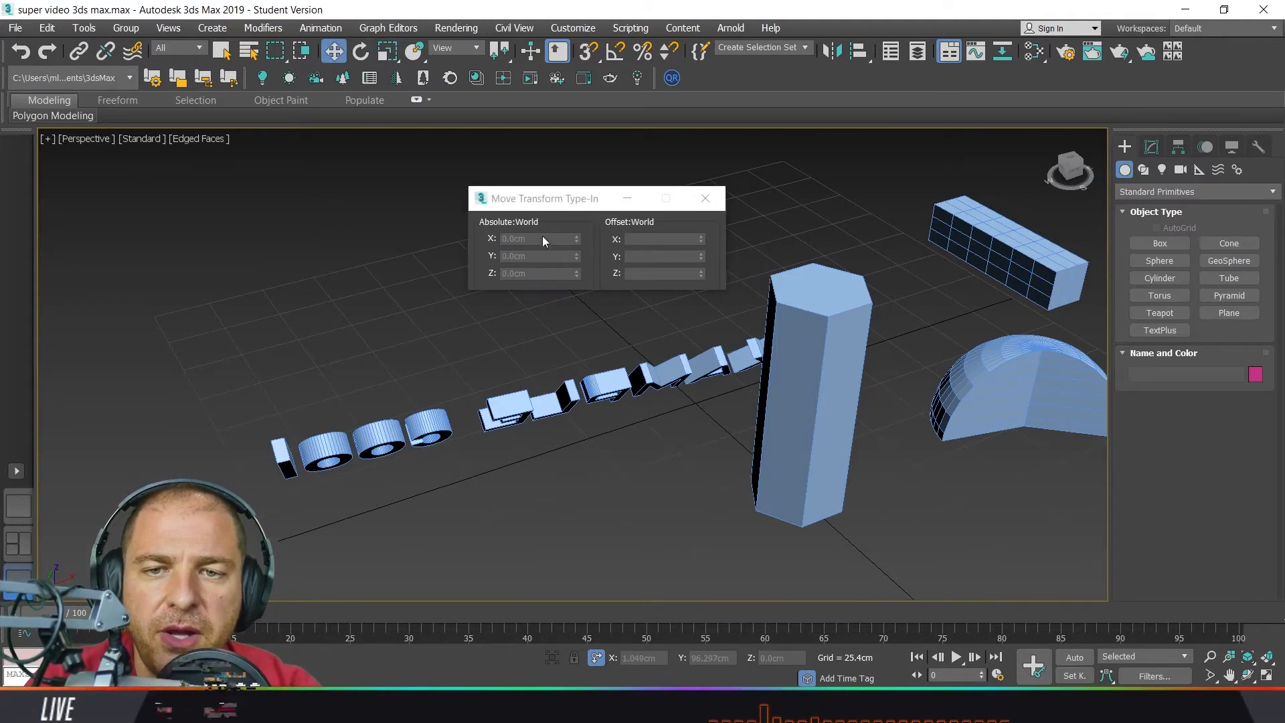
{"action": "left_click", "coordinate": [824, 334]}
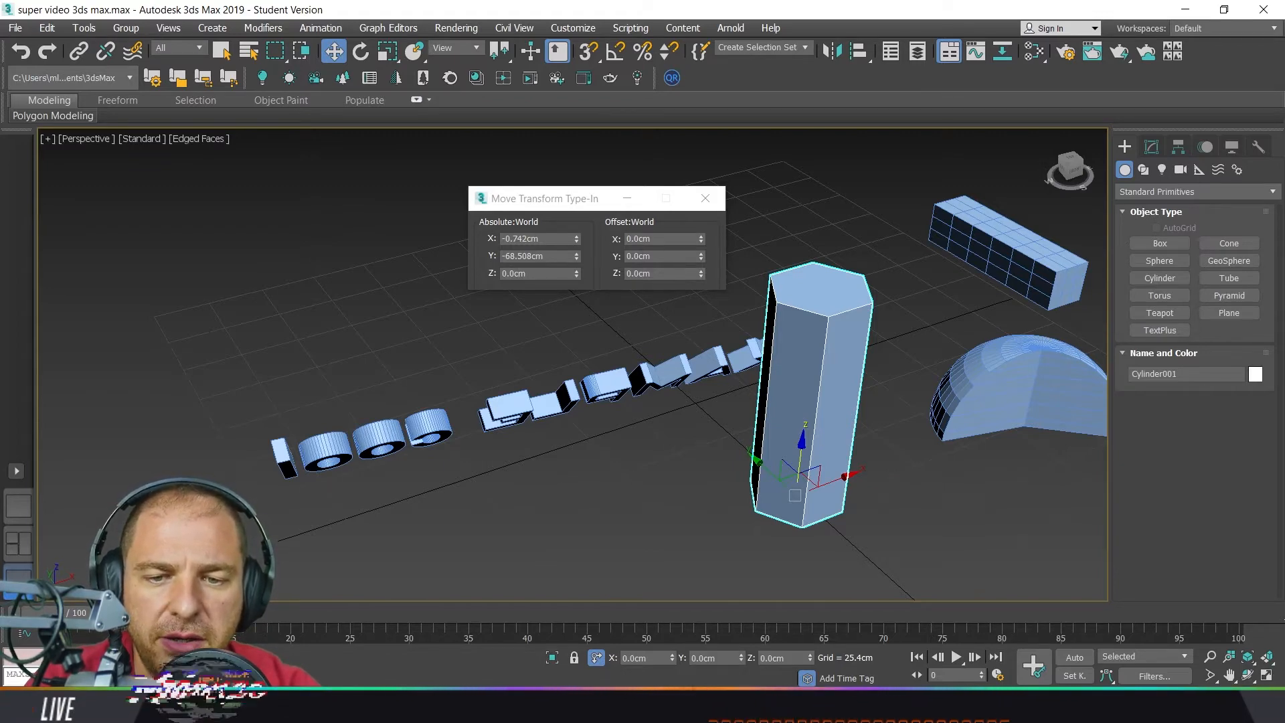
{"action": "left_click", "coordinate": [597, 658]}
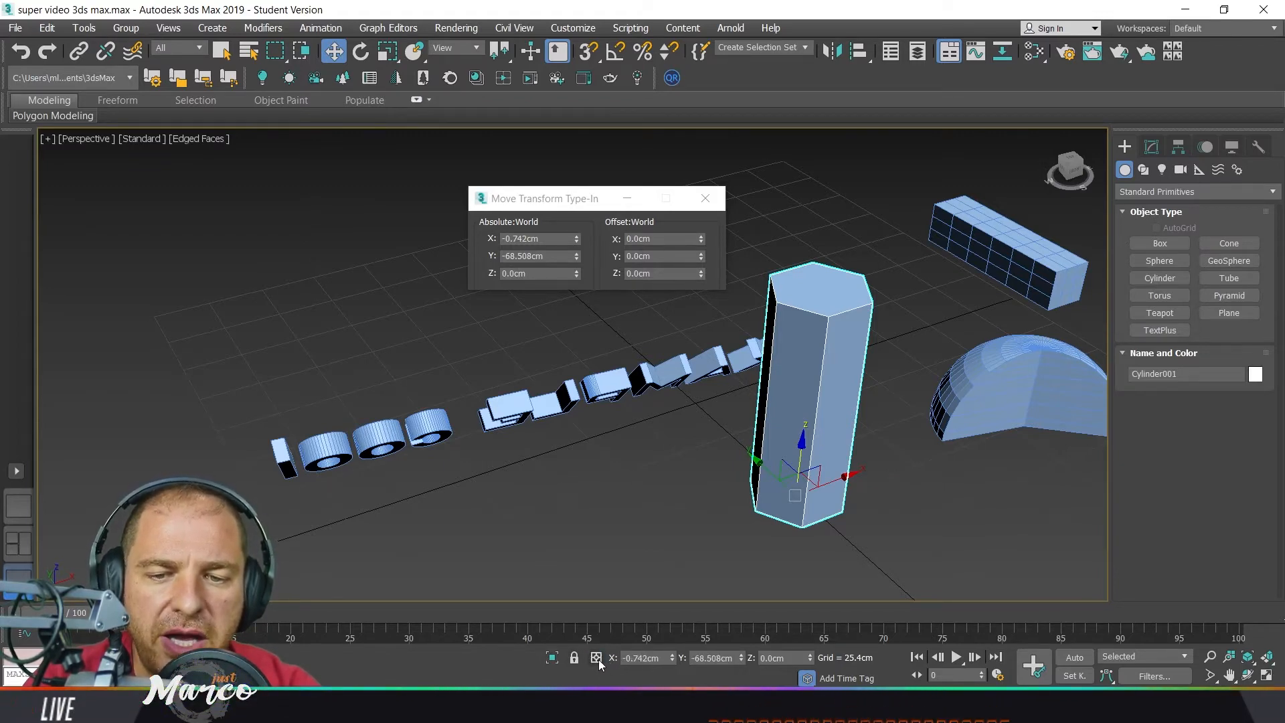
{"action": "left_click", "coordinate": [599, 660]}
{"action": "left_click", "coordinate": [597, 658]}
{"action": "left_click", "coordinate": [597, 659]}
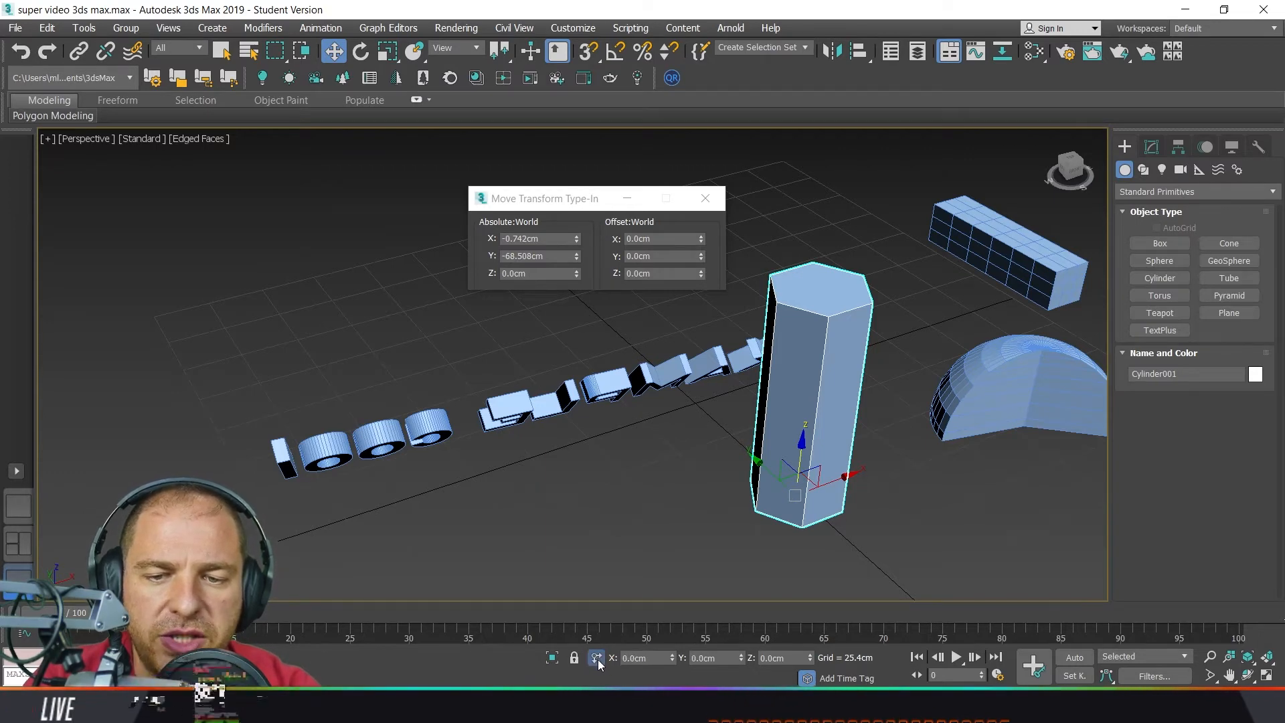
{"action": "left_click", "coordinate": [598, 661]}
{"action": "left_click", "coordinate": [600, 663]}
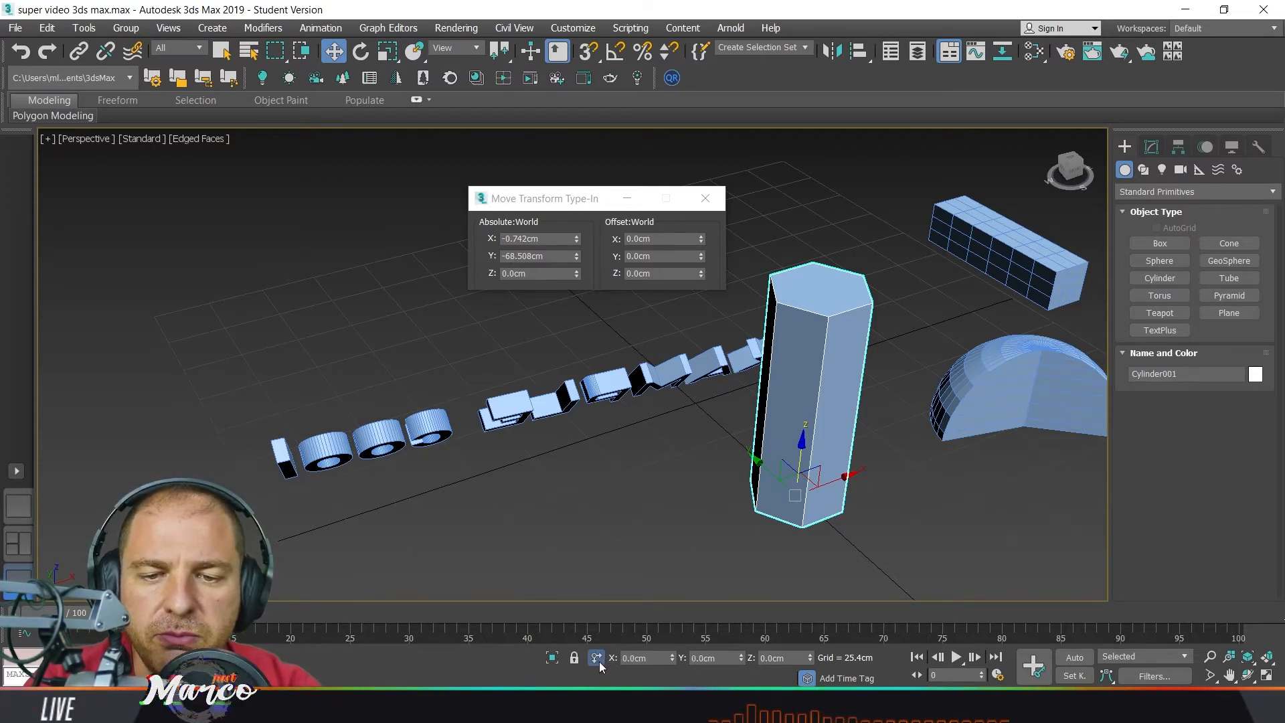
{"action": "left_click", "coordinate": [600, 661]}
{"action": "left_click", "coordinate": [597, 661]}
{"action": "left_click", "coordinate": [597, 662]}
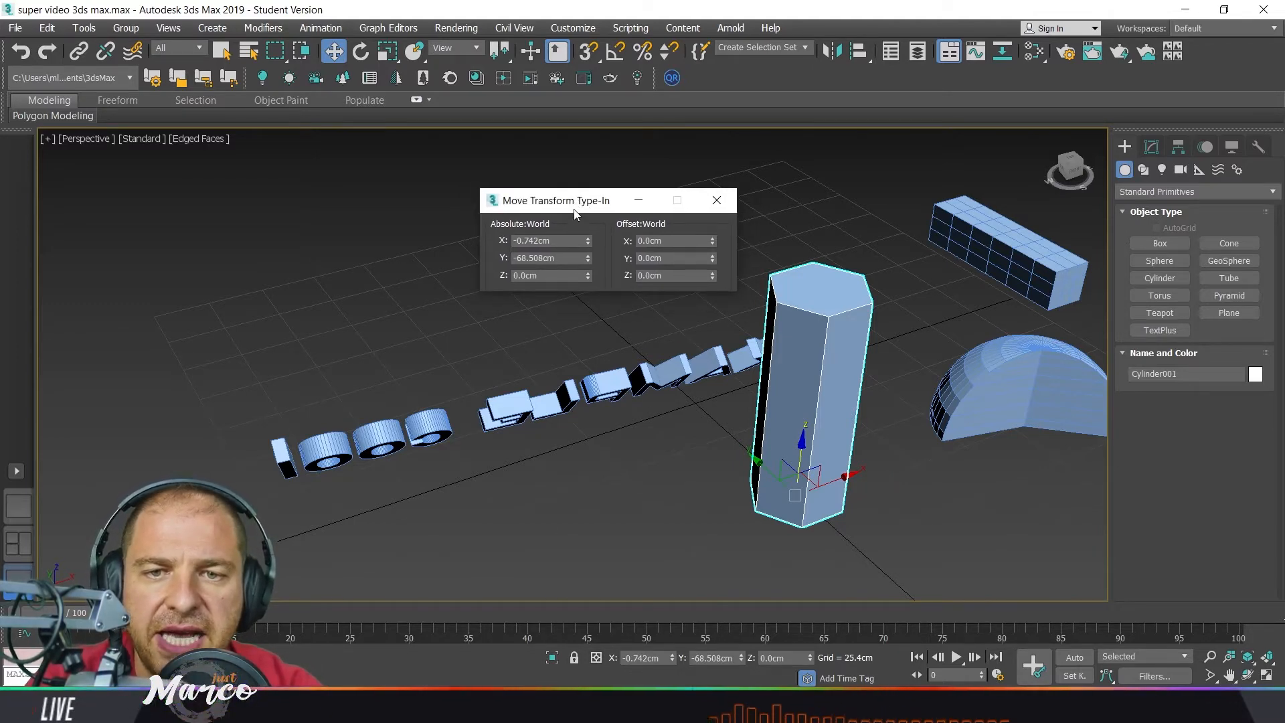
- Place the hexagonal cylinder at the world origin by setting its absolute X and Y position to 0
{"action": "left_click", "coordinate": [515, 241]}
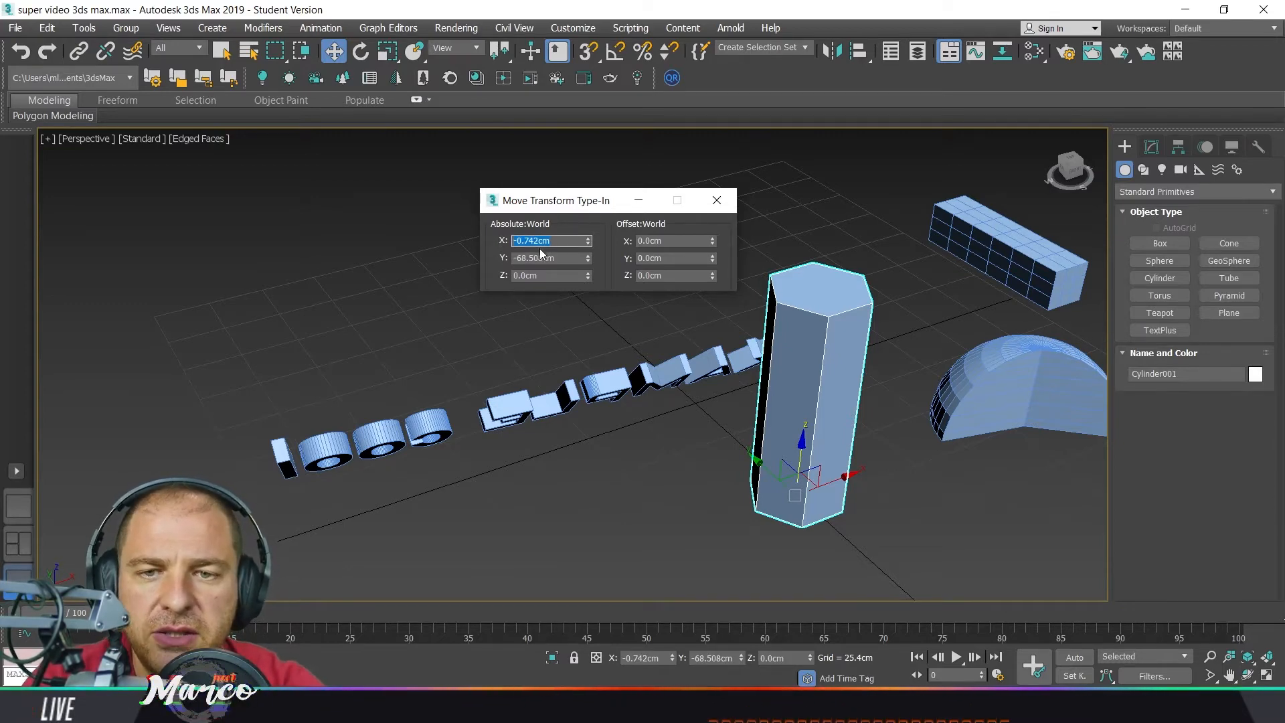
{"action": "type", "text": "0"}
{"action": "key", "text": "Tab"}
{"action": "type", "text": "0"}
{"action": "key", "text": "Tab"}
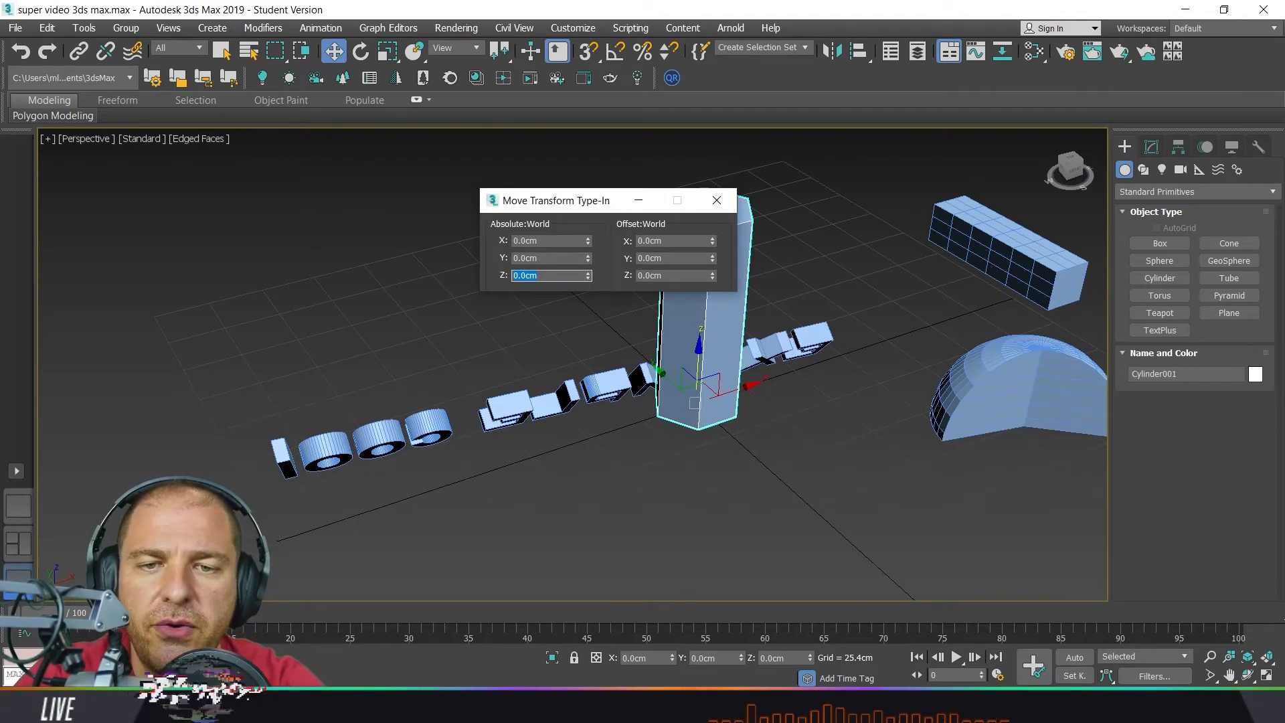
- Offset the hexagonal cylinder by 50 cm in X and -50 cm in Y, and close the Transform Type-In dialog
{"action": "left_click_drag", "start_coordinate": [588, 195], "coordinate": [511, 193]}
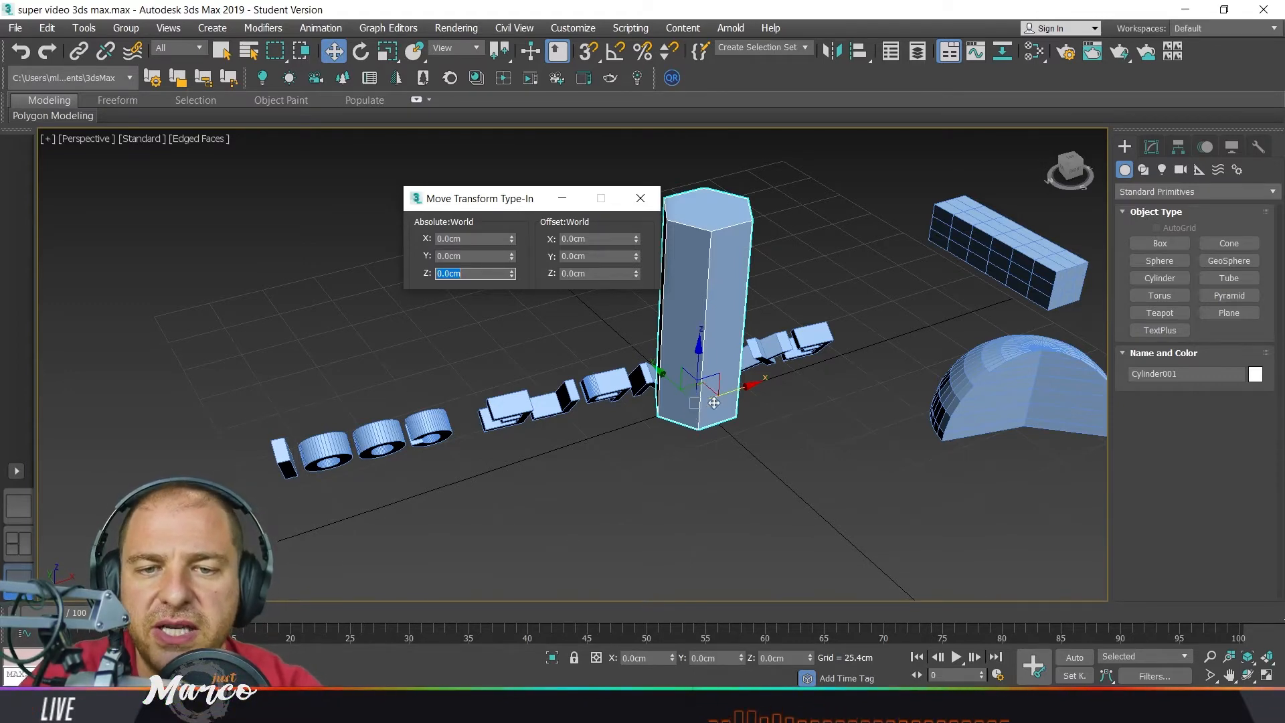
{"action": "left_click", "coordinate": [603, 242]}
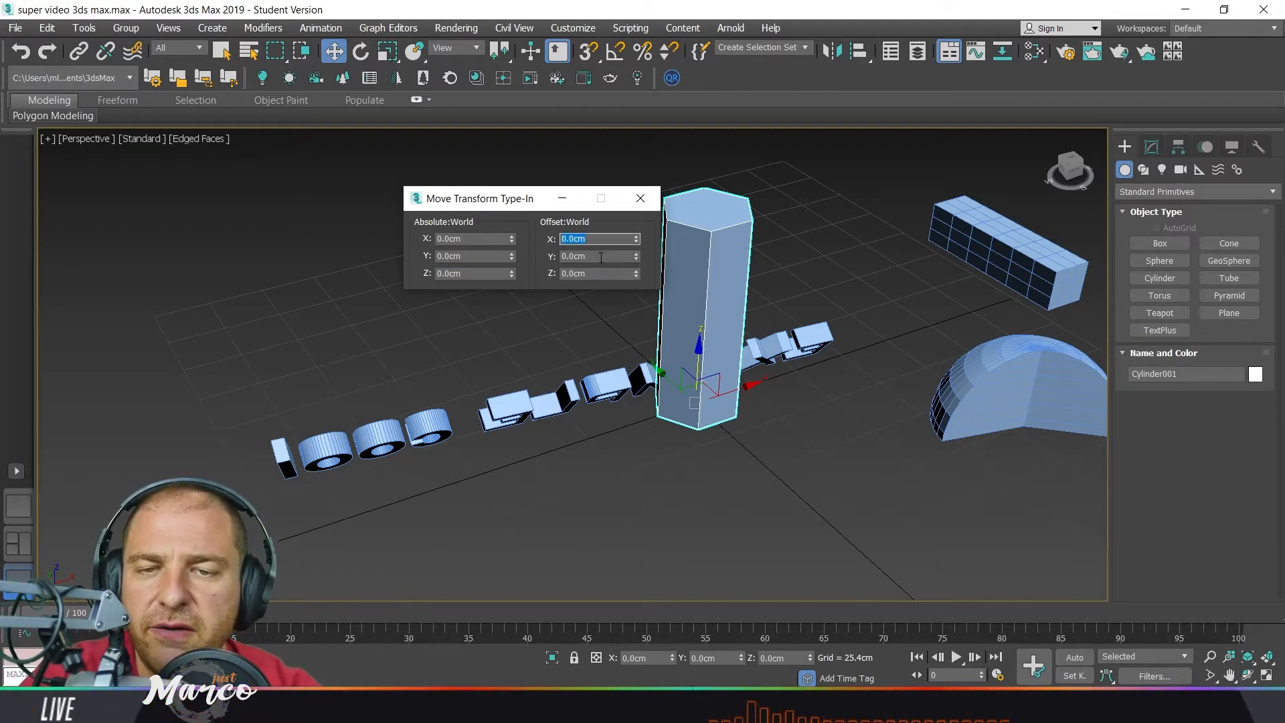
{"action": "type", "text": "50"}
{"action": "key", "text": "Return"}
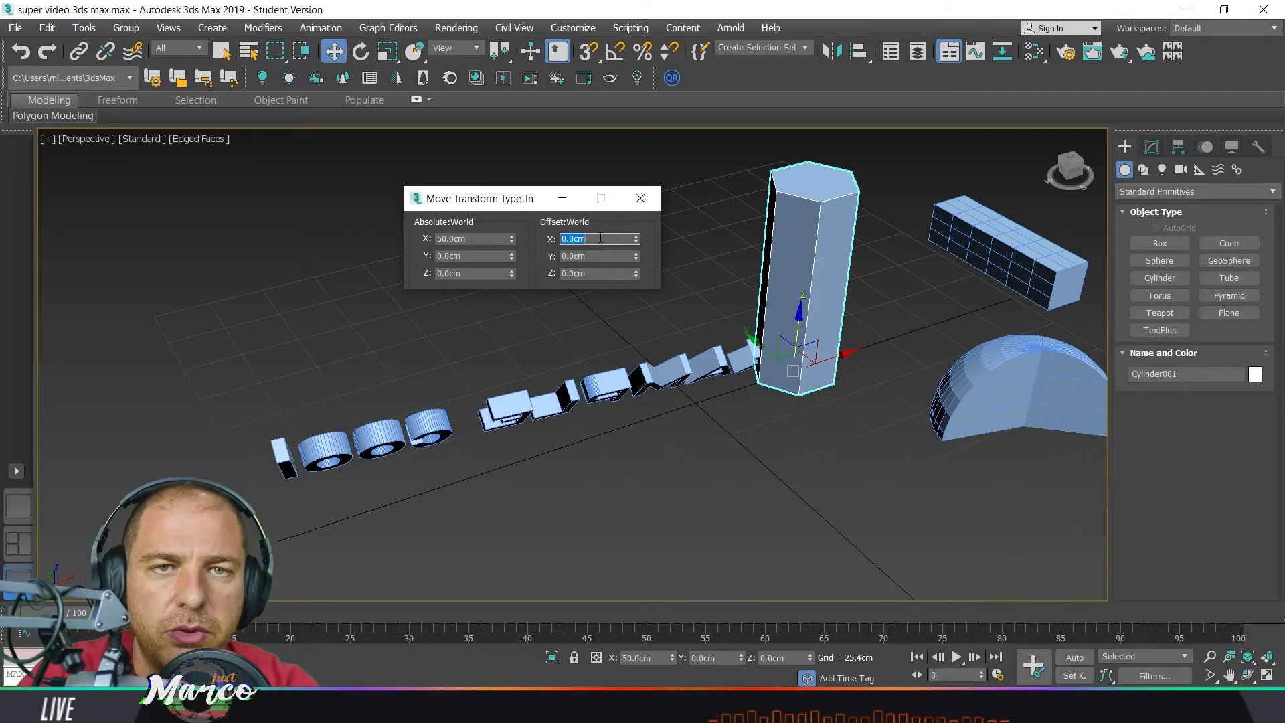
{"action": "key", "text": "Tab"}
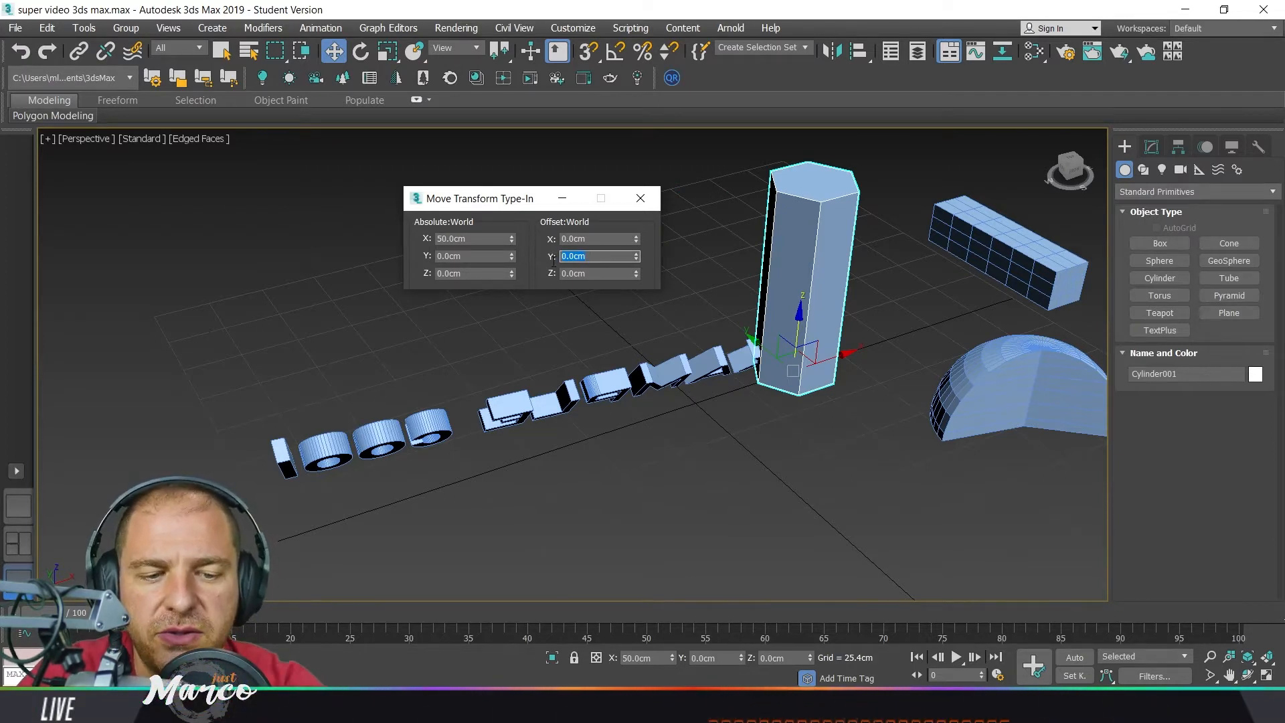
{"action": "type", "text": "-50"}
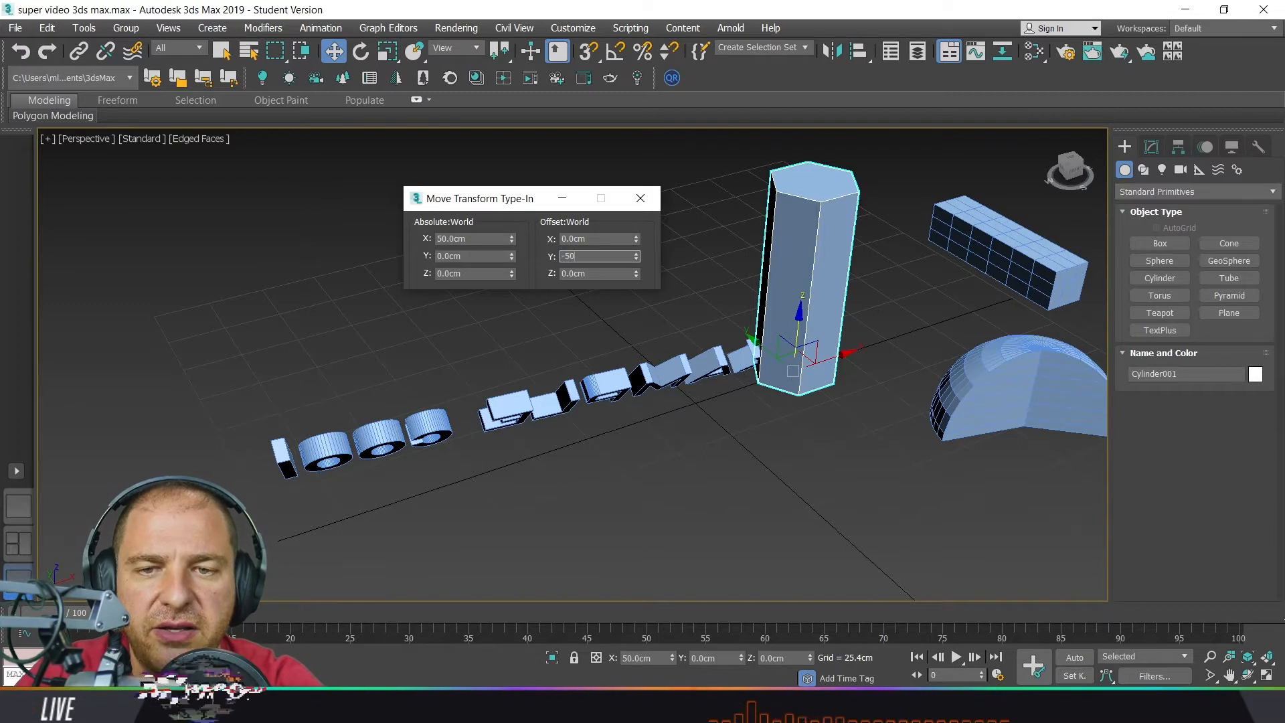
{"action": "key", "text": "Return"}
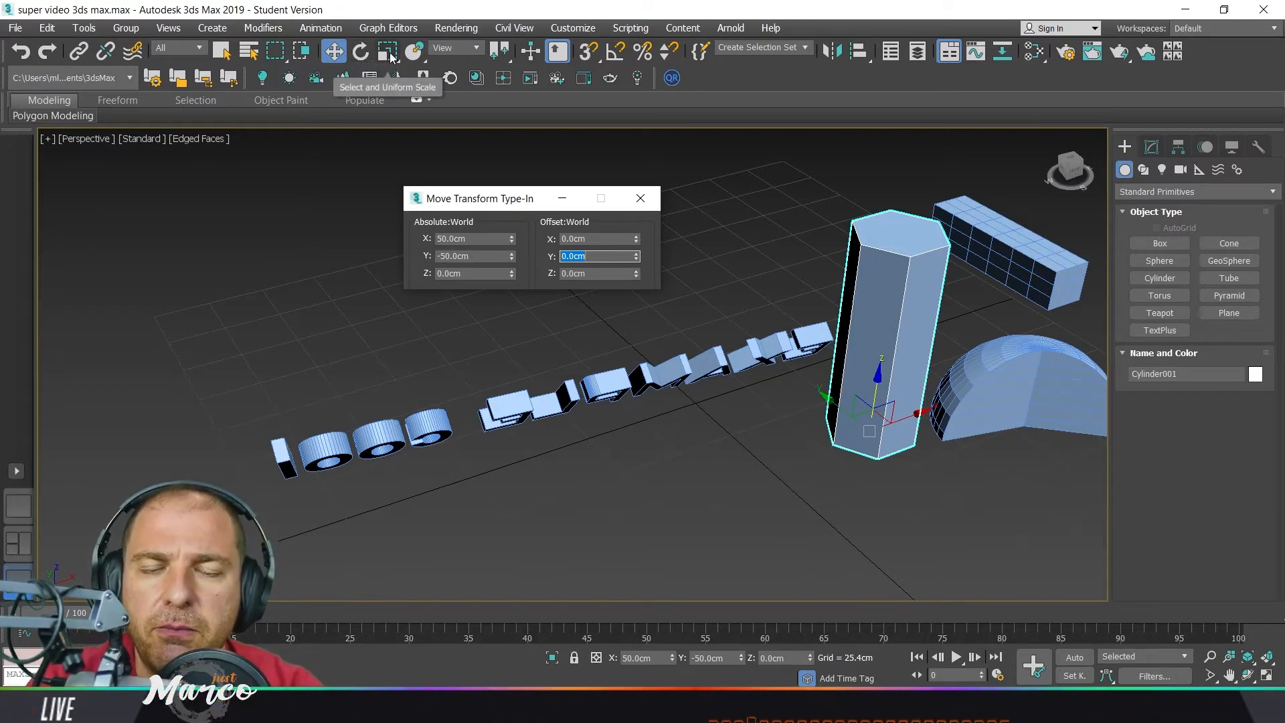
{"action": "left_click", "coordinate": [639, 201]}
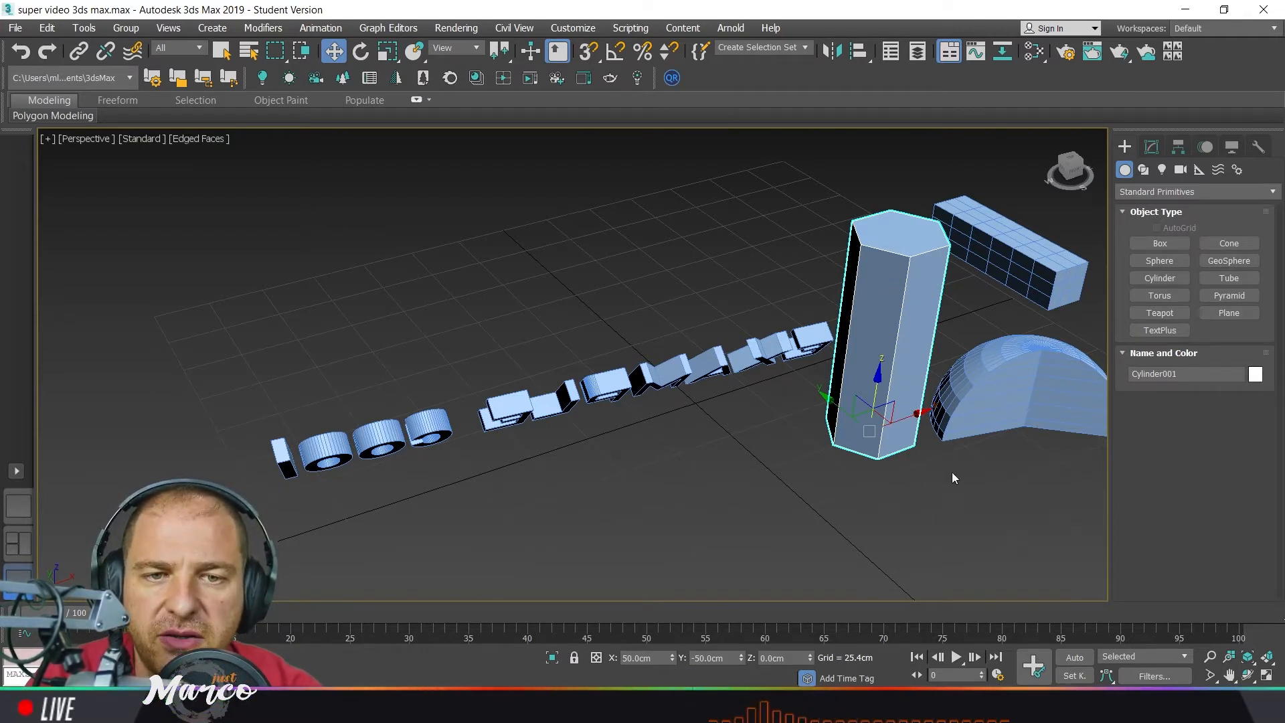
- Slide the hexagonal cylinder along X to about 15.8 cm and clone it in place using the Copy option
{"action": "left_click_drag", "start_coordinate": [905, 422], "coordinate": [836, 446]}
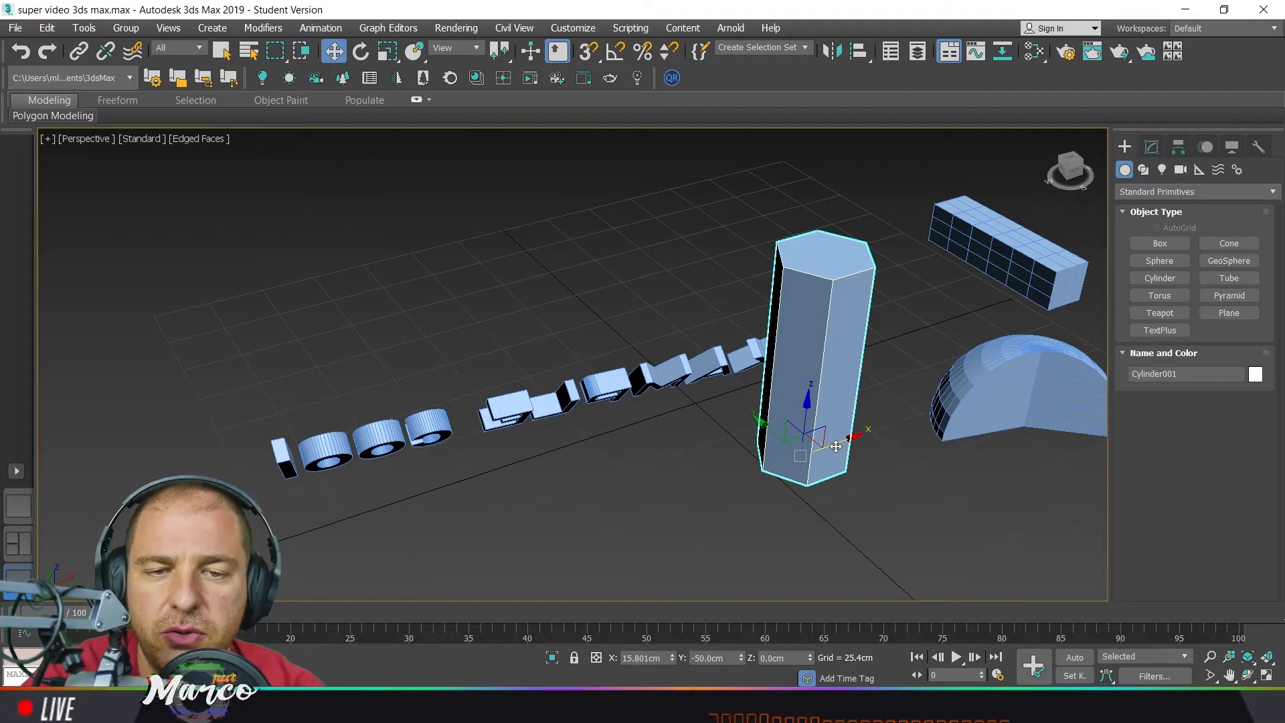
{"action": "key", "text": "ctrl+v"}
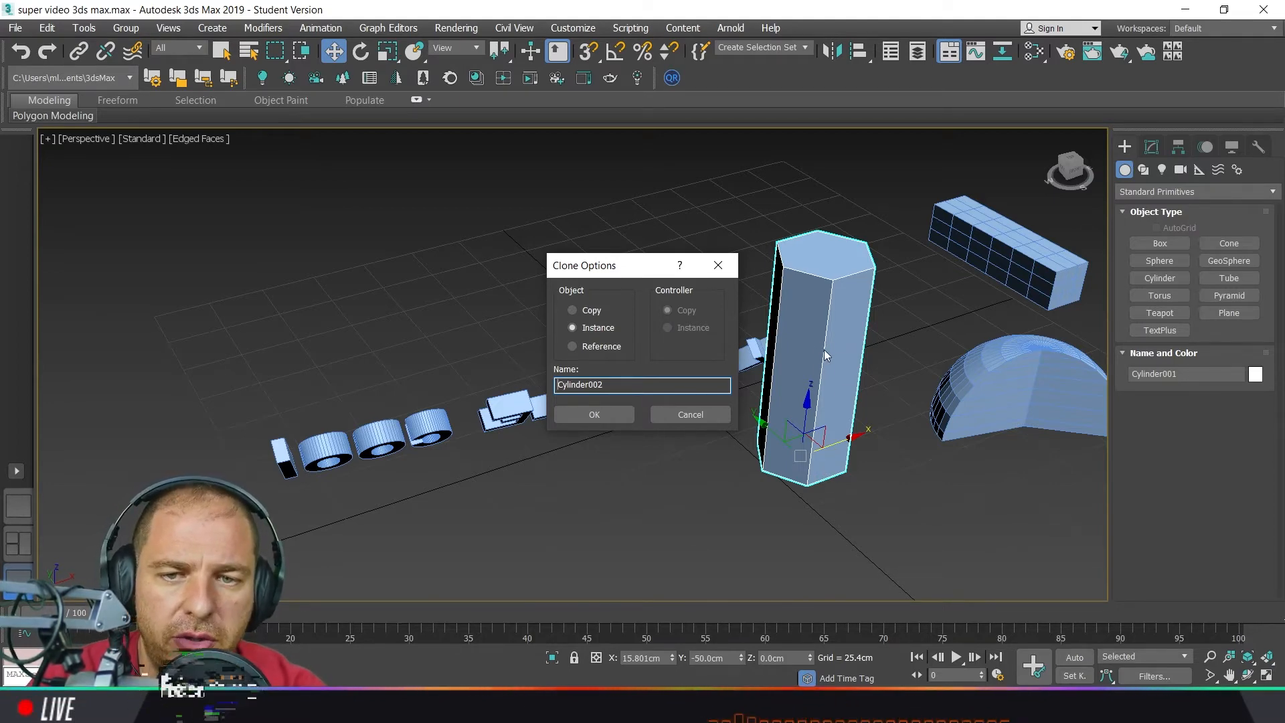
{"action": "mouse_move", "coordinate": [633, 272]}
{"action": "left_mouse_down"}
{"action": "mouse_move", "coordinate": [652, 255]}
{"action": "mouse_move", "coordinate": [634, 236]}
{"action": "mouse_move", "coordinate": [604, 237]}
{"action": "left_mouse_up"}
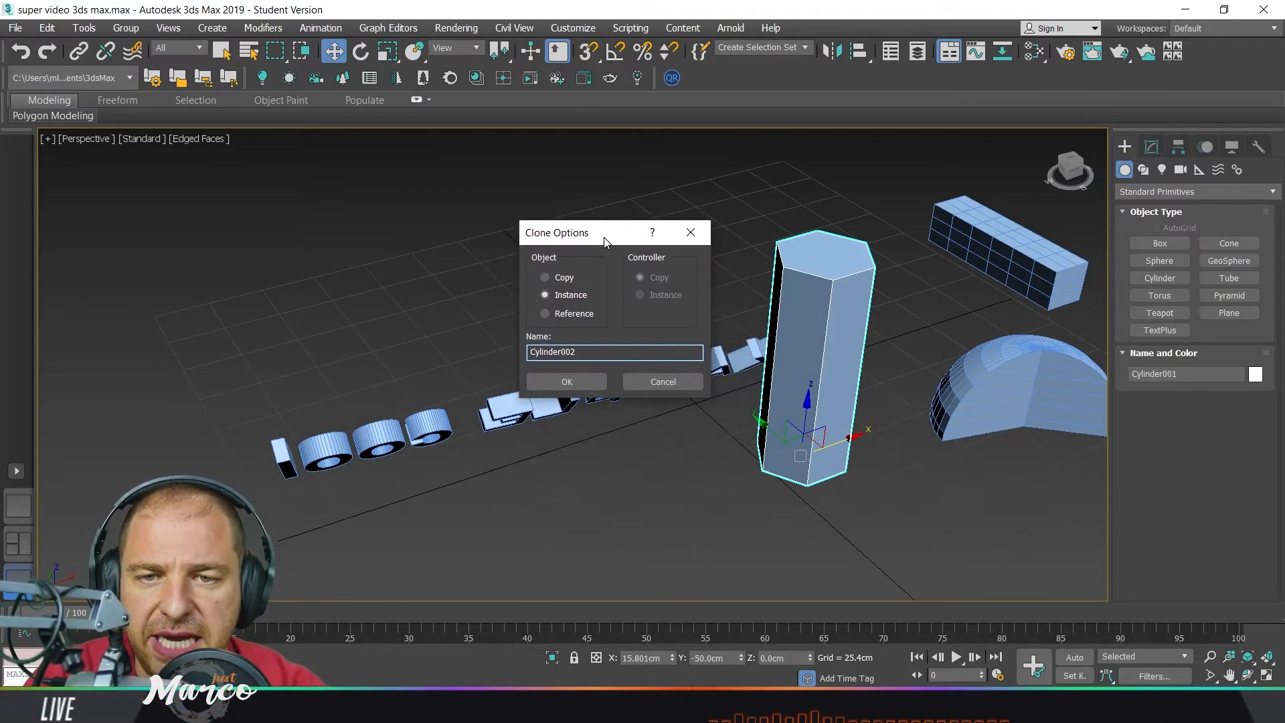
{"action": "left_click", "coordinate": [566, 280]}
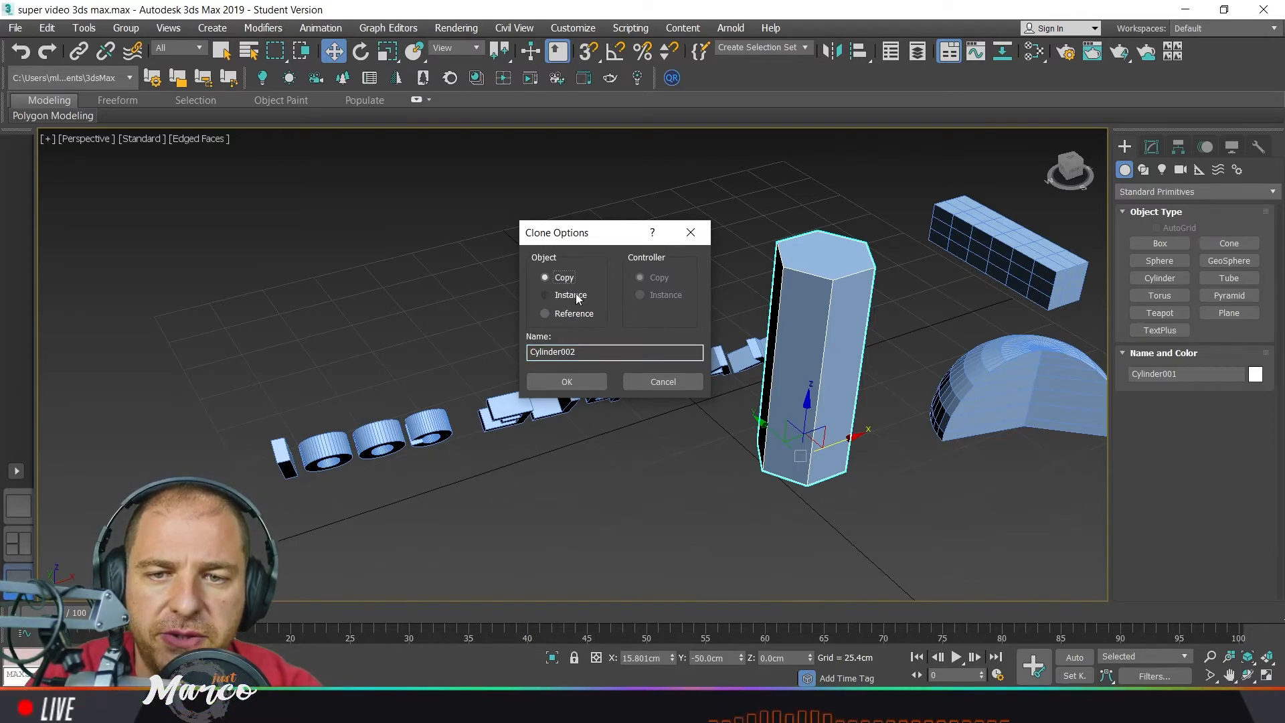
{"action": "left_click", "coordinate": [573, 294]}
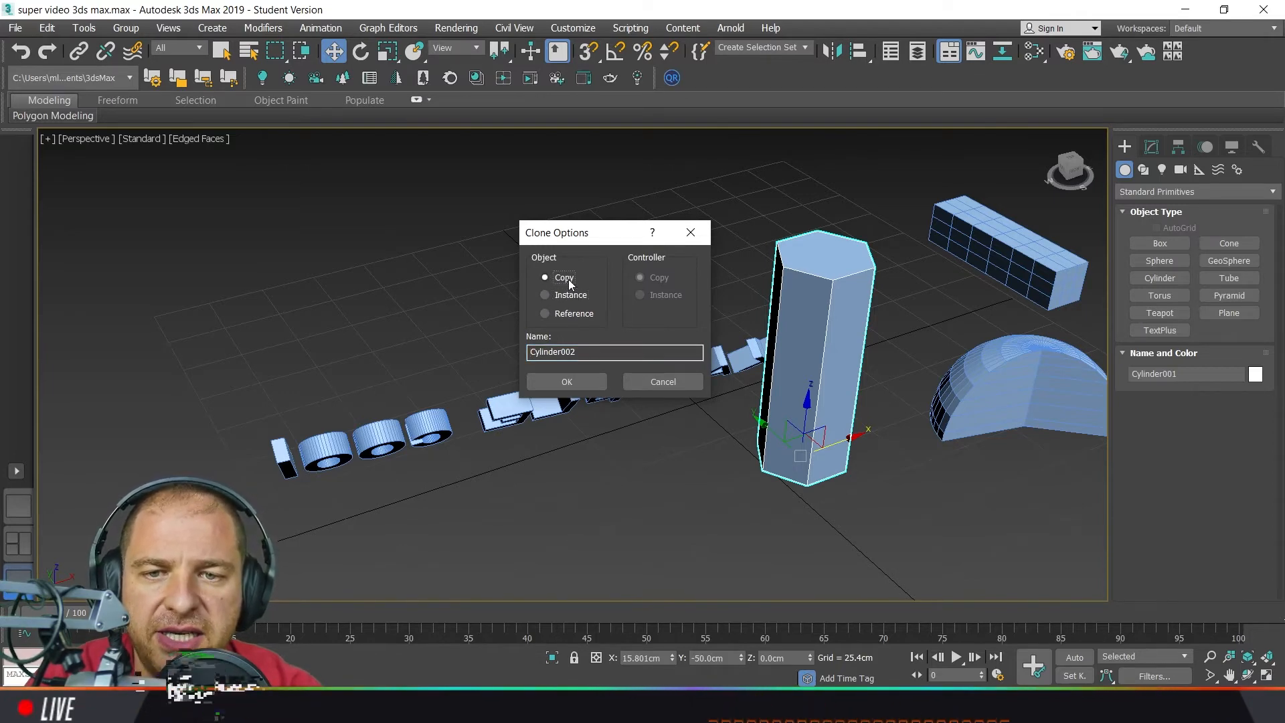
{"action": "left_click", "coordinate": [573, 293]}
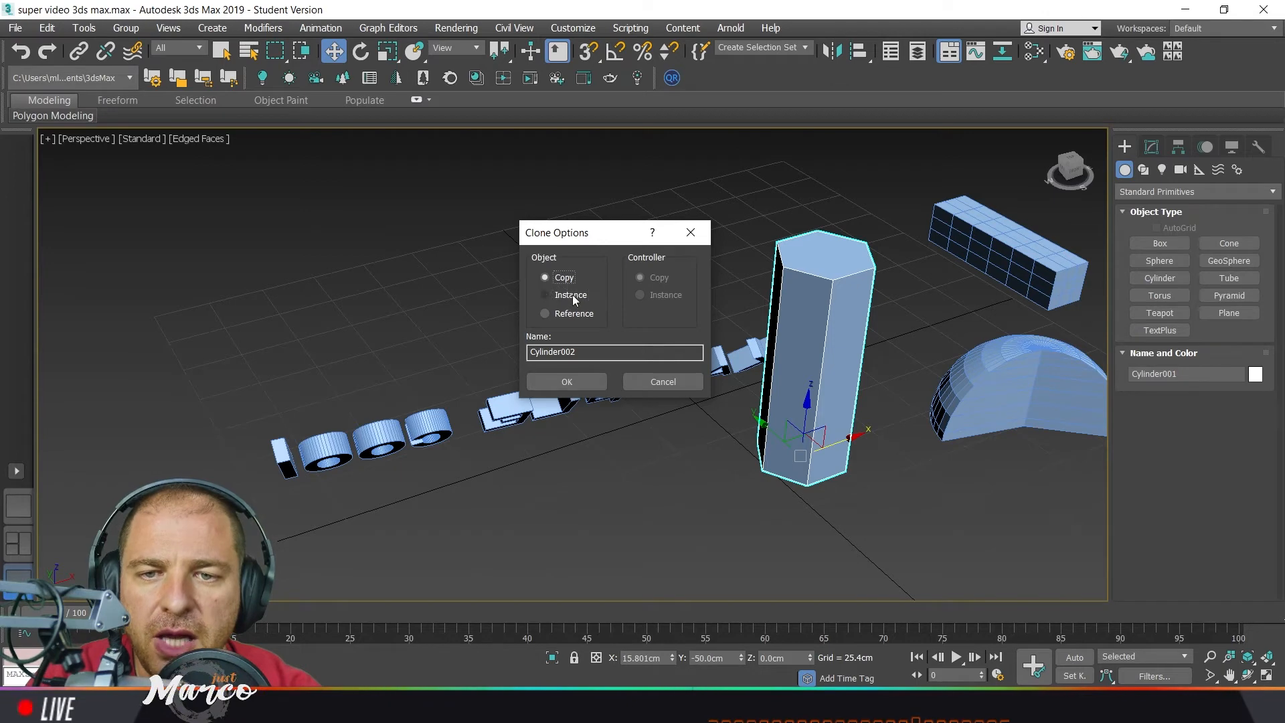
{"action": "left_click", "coordinate": [567, 279]}
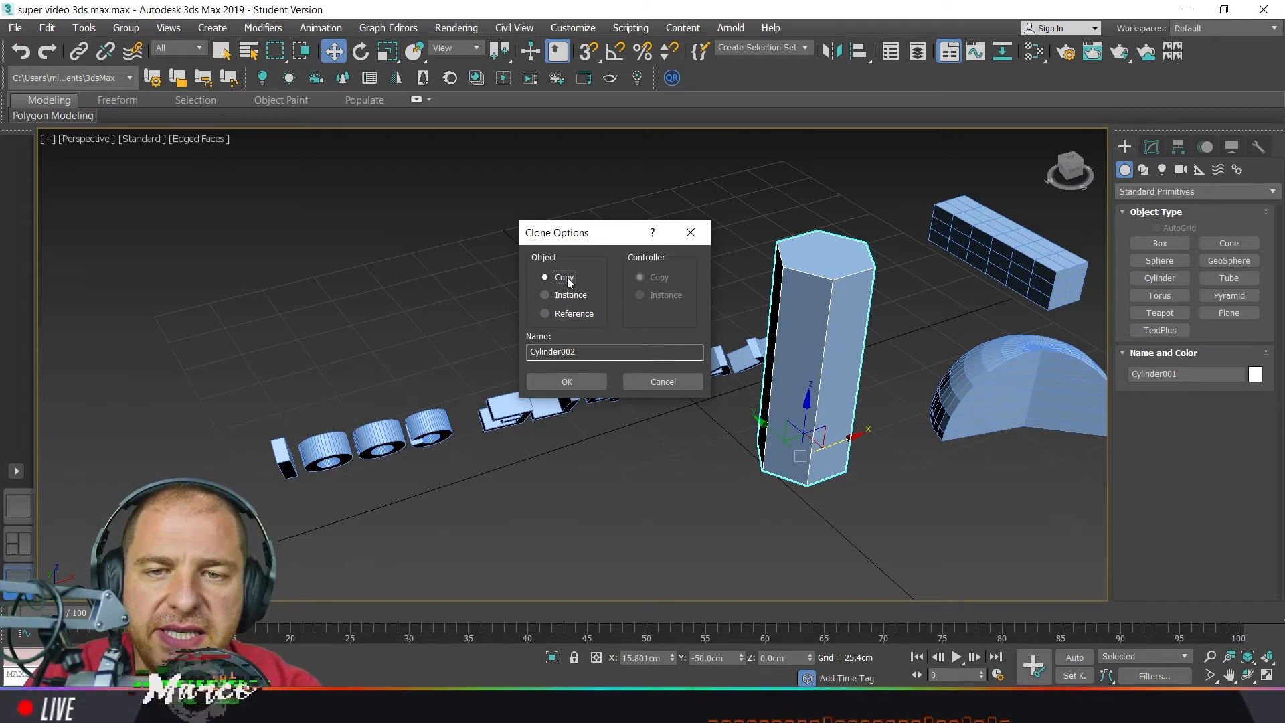
{"action": "left_click", "coordinate": [580, 378]}
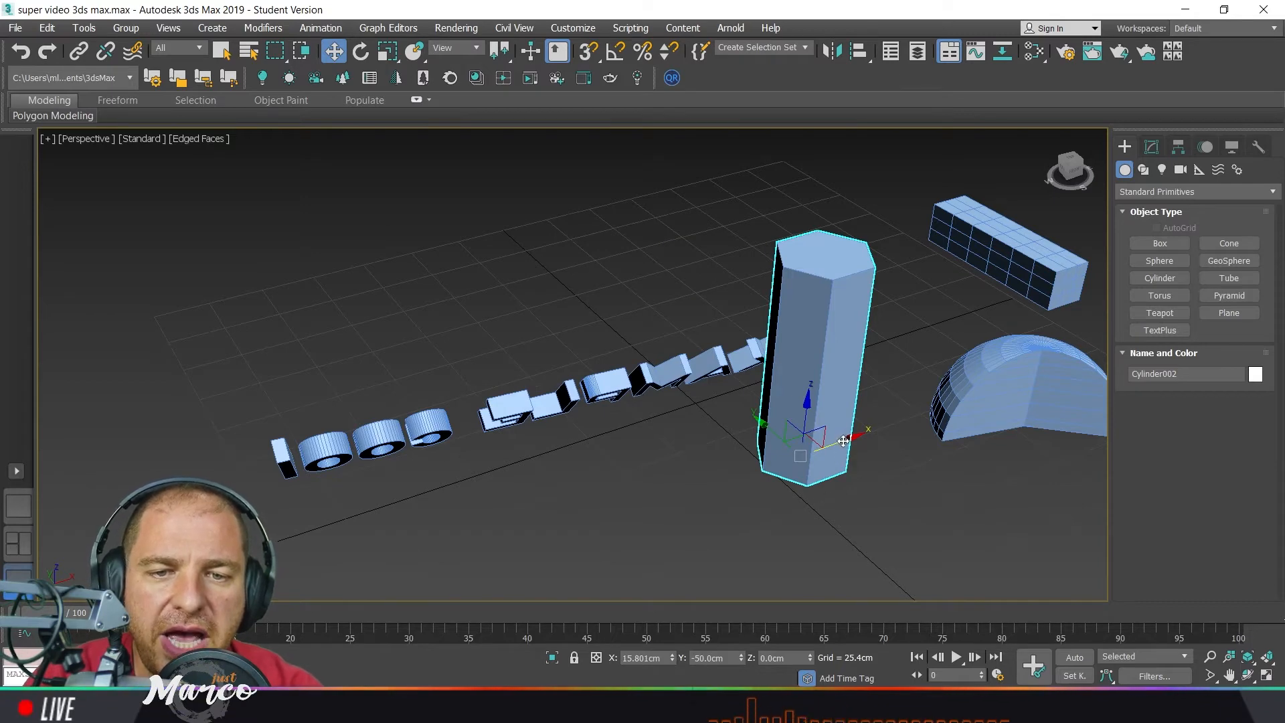
- Move the copied cylinder along X to about -23.8 cm and reduce its radius to about 8.9 cm
{"action": "mouse_move", "coordinate": [840, 440]}
{"action": "left_mouse_down"}
{"action": "mouse_move", "coordinate": [756, 474]}
{"action": "mouse_move", "coordinate": [757, 496]}
{"action": "left_mouse_up"}
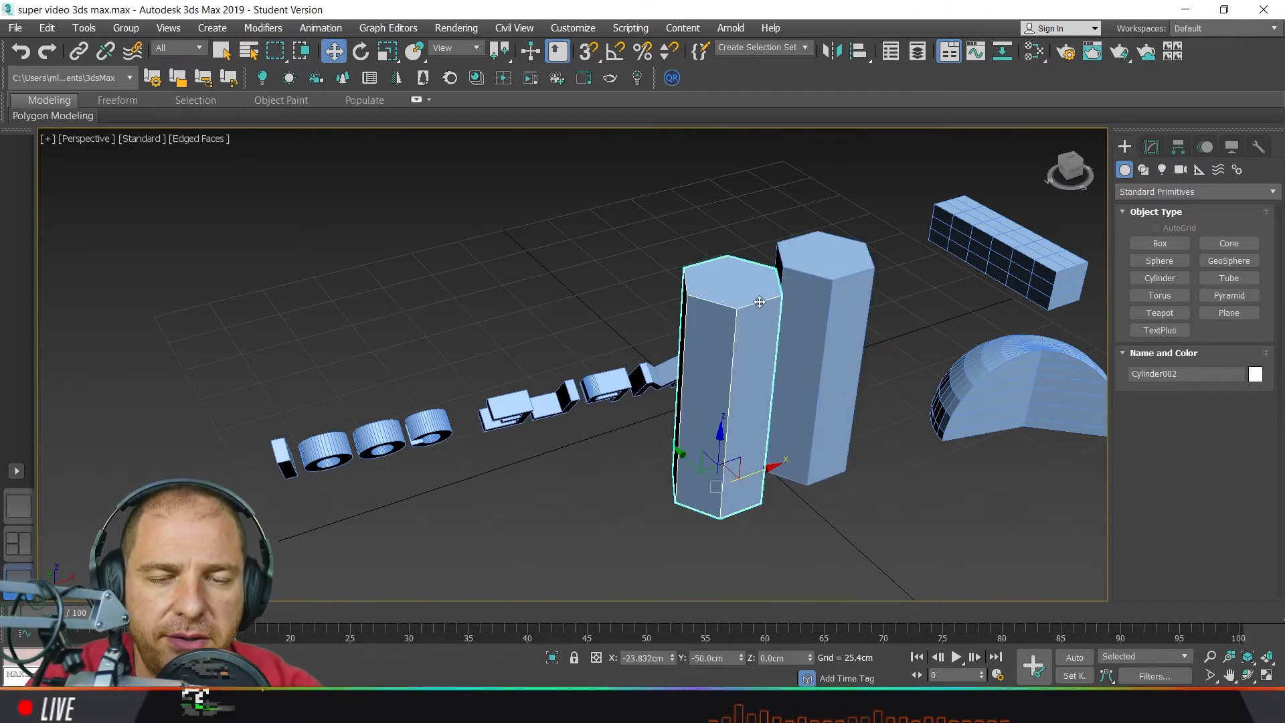
{"action": "left_click", "coordinate": [1153, 147]}
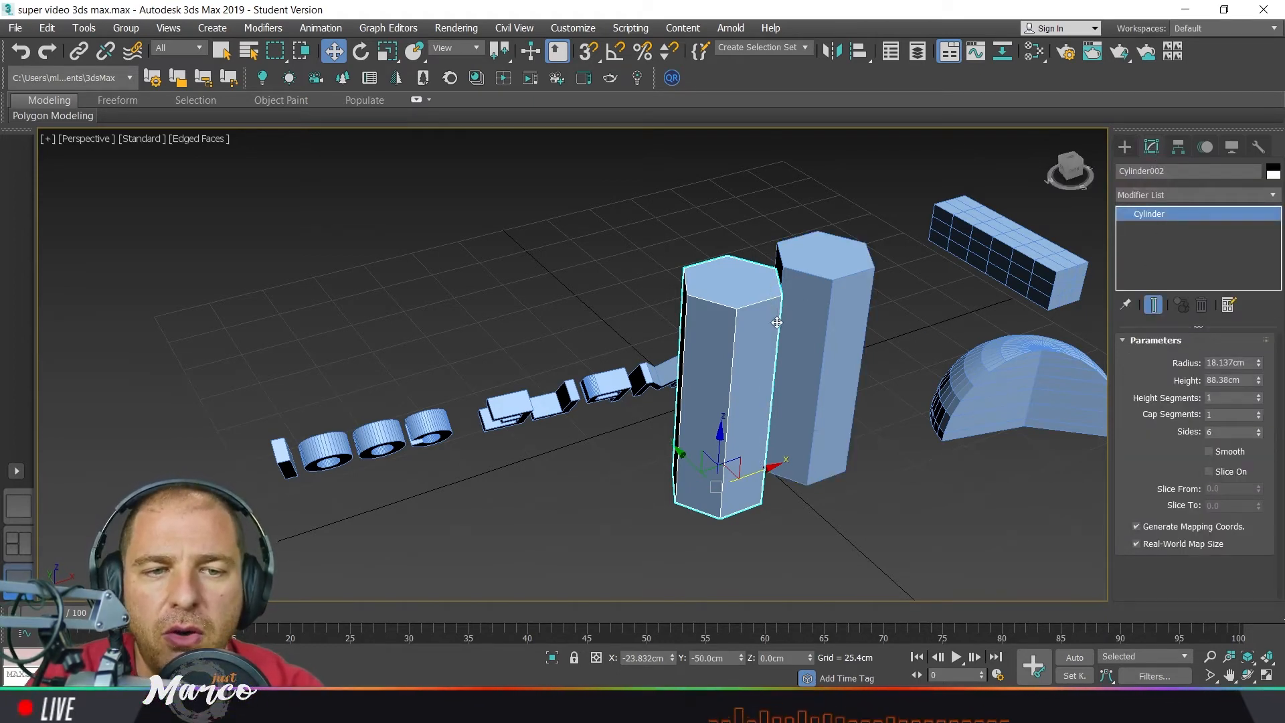
{"action": "left_click_drag", "start_coordinate": [1259, 364], "coordinate": [1233, 399]}
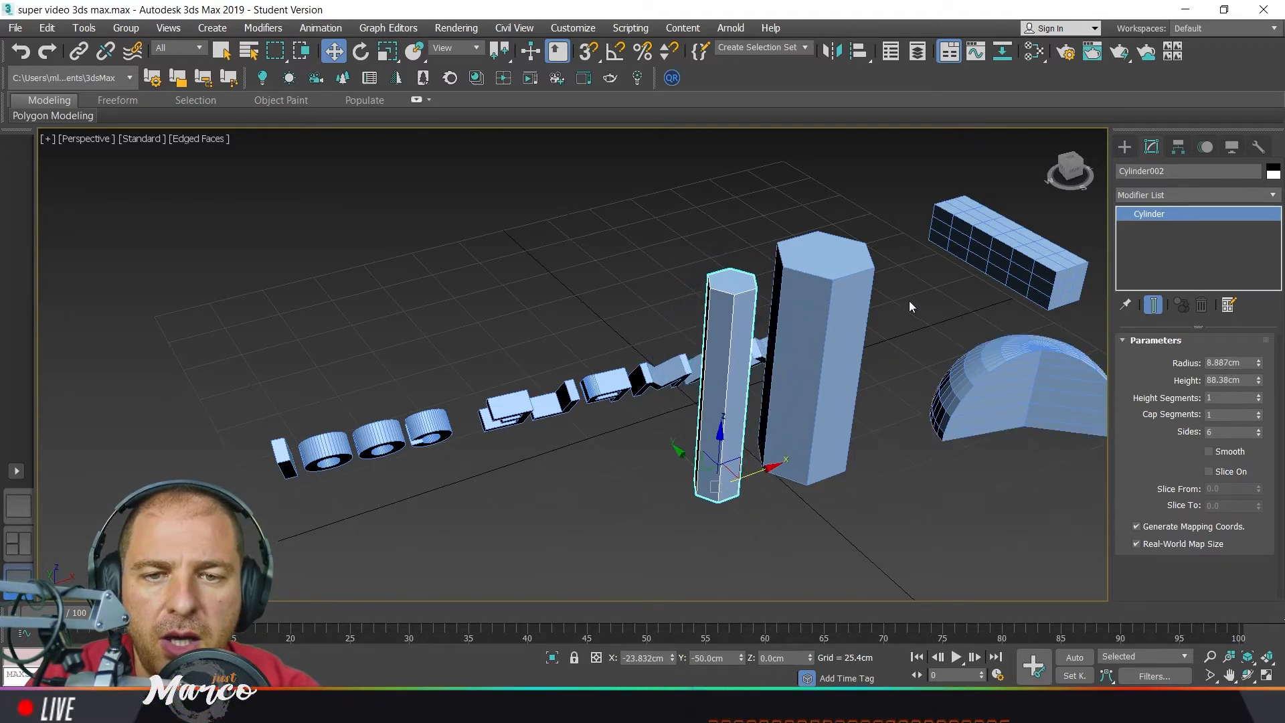
- Clone the original wide cylinder as an Instance and move the clone along X to about 55.2 cm
{"action": "left_click", "coordinate": [830, 328]}
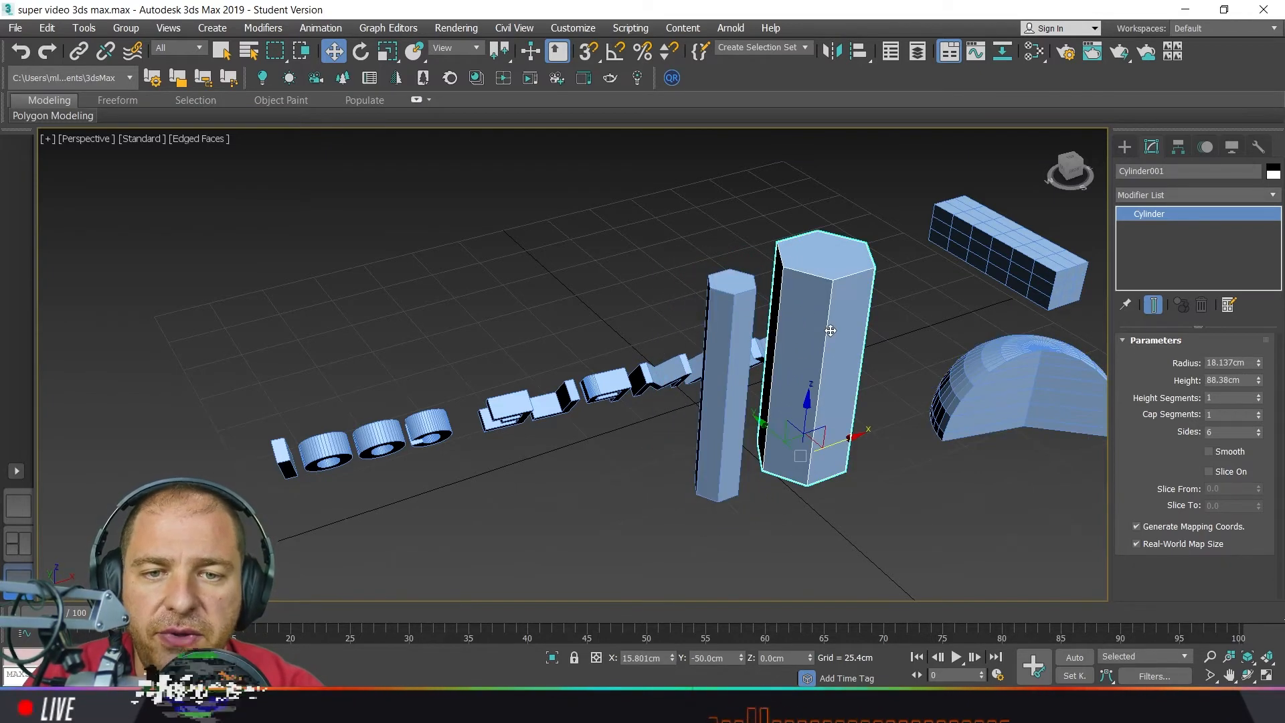
{"action": "key", "text": "ctrl+v"}
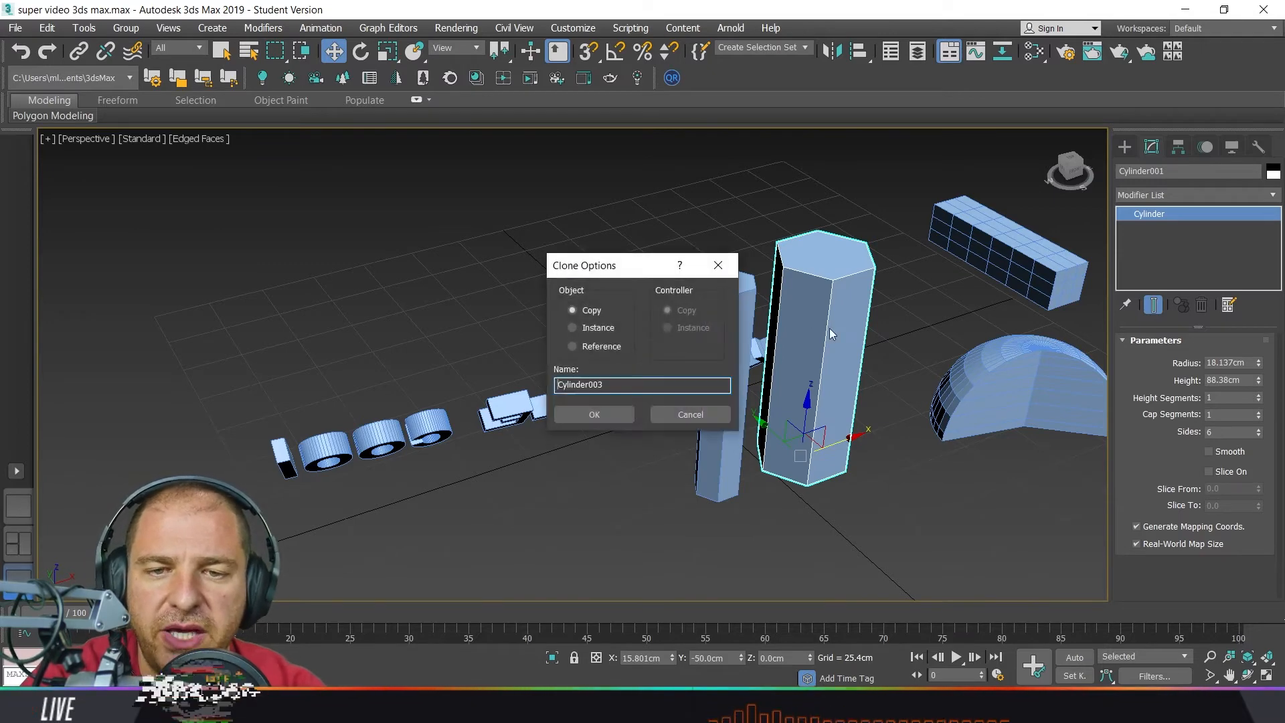
{"action": "left_click", "coordinate": [600, 328]}
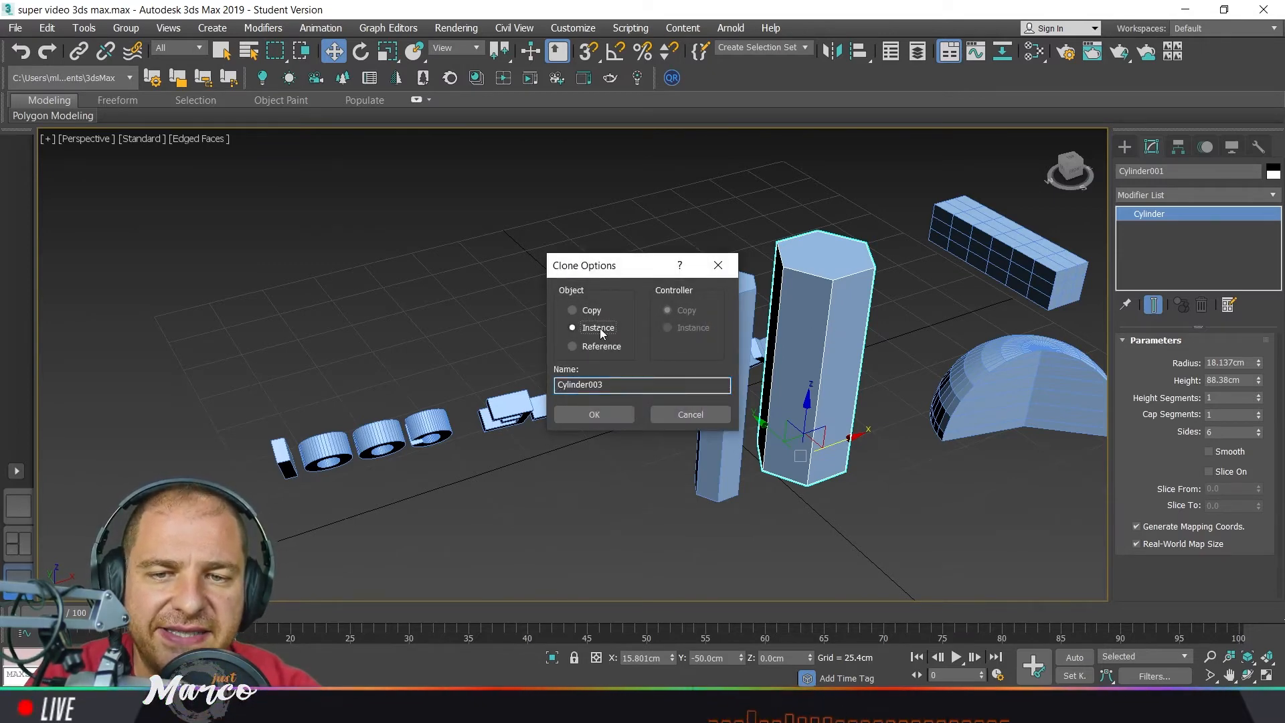
{"action": "left_click", "coordinate": [593, 415]}
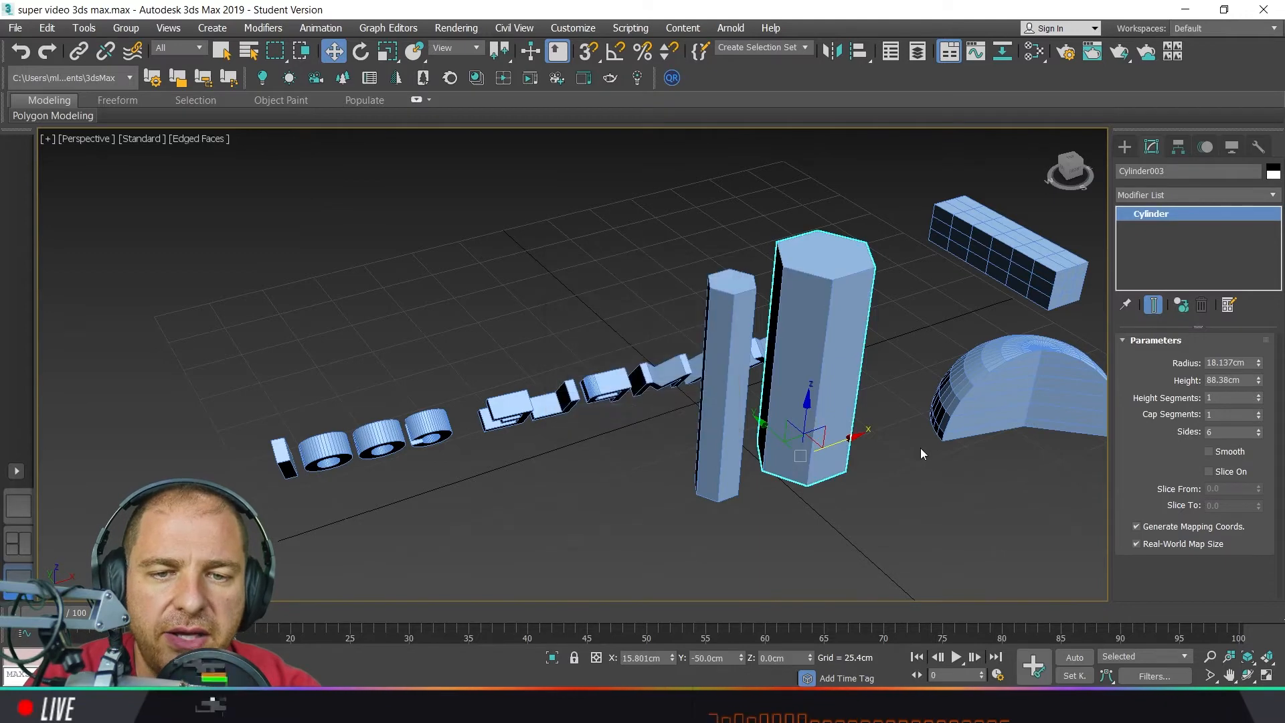
{"action": "left_click_drag", "start_coordinate": [844, 444], "coordinate": [930, 436]}
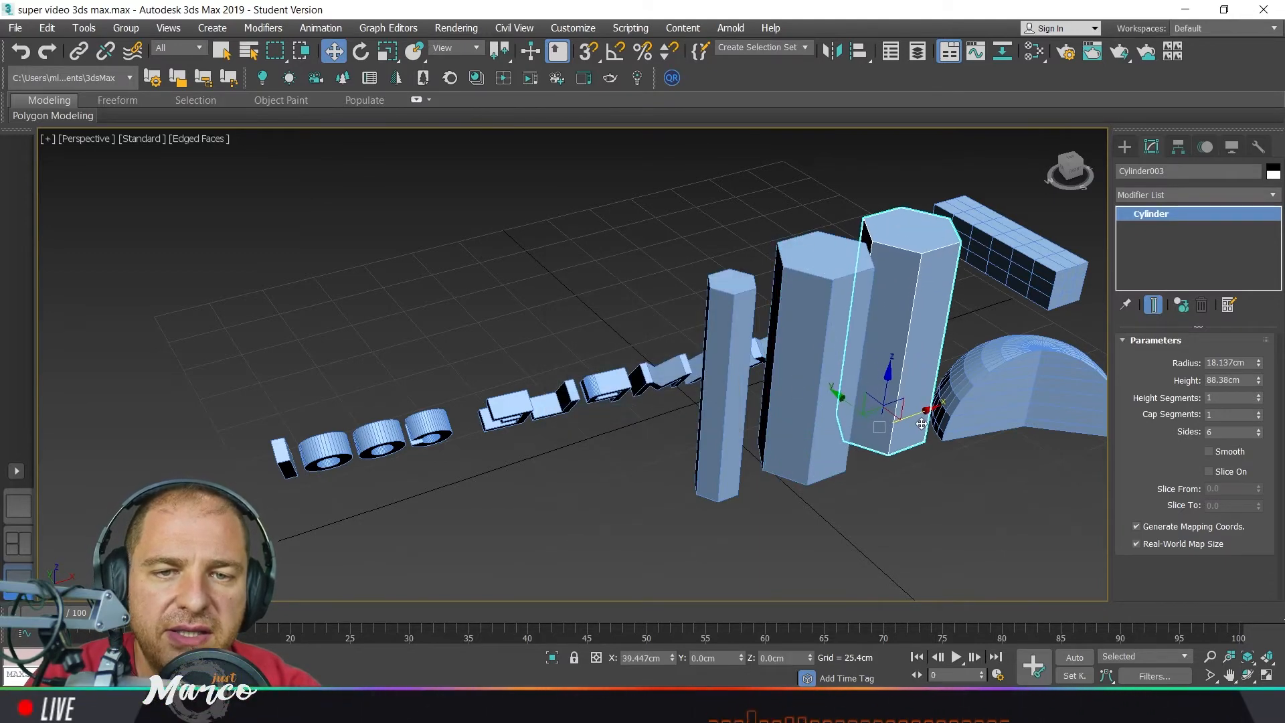
- Select the original and the instanced cylinder in turn to compare how linked instances are highlighted
{"action": "middle_click_drag", "start_coordinate": [931, 435], "coordinate": [716, 435]}
{"action": "scroll", "coordinate": [716, 436], "scroll_direction": "up", "scroll_amount": 4}
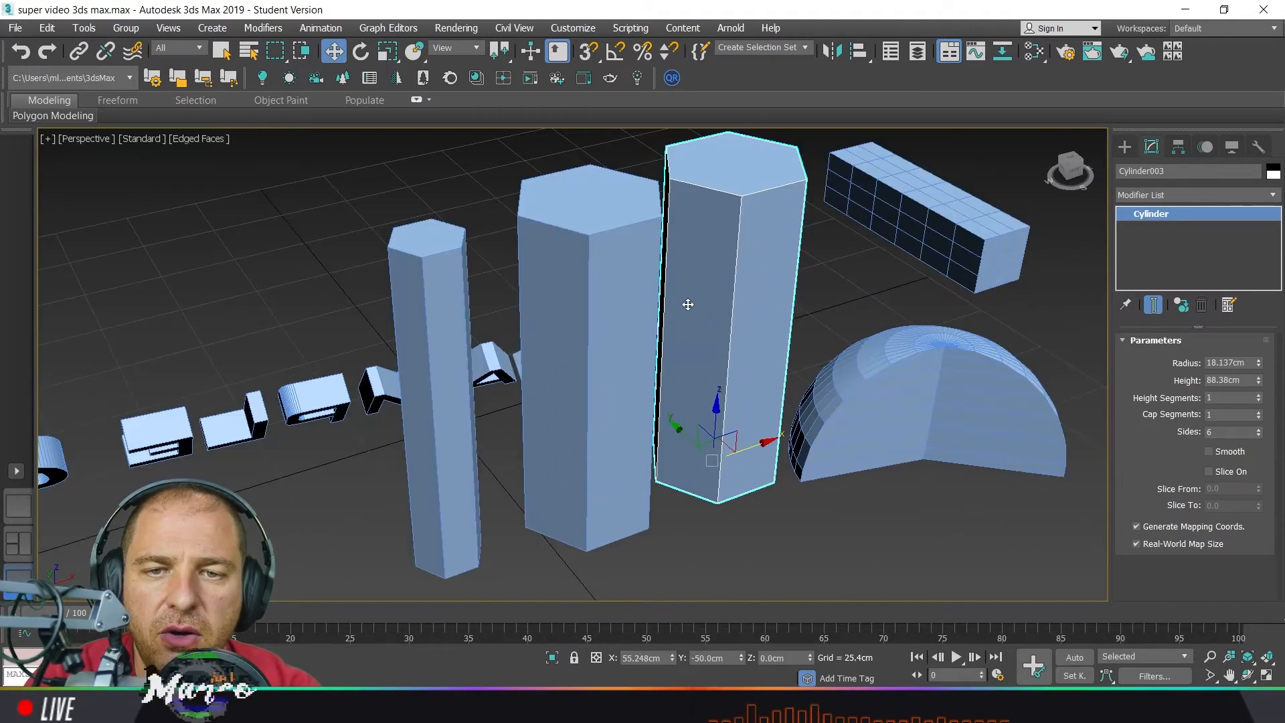
{"action": "left_click", "coordinate": [603, 243]}
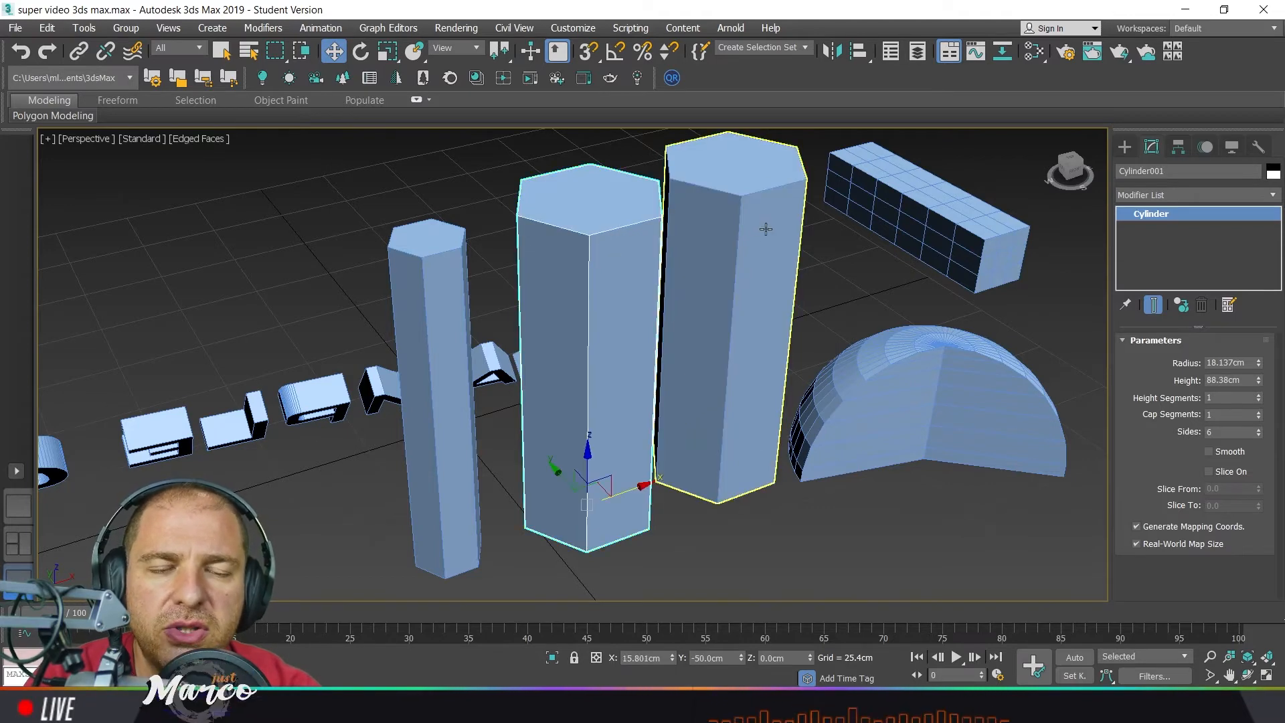
{"action": "left_click", "coordinate": [723, 287]}
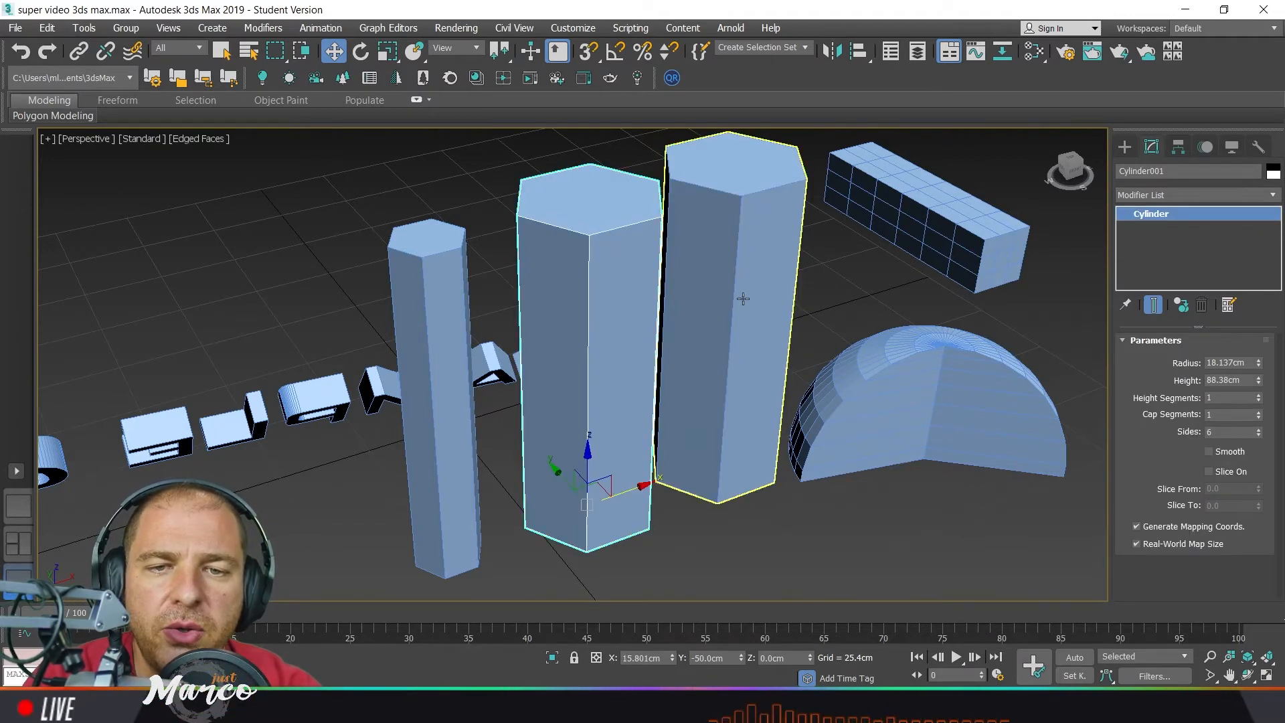
{"action": "left_click", "coordinate": [743, 299]}
{"action": "left_click", "coordinate": [629, 344]}
{"action": "left_click", "coordinate": [728, 324]}
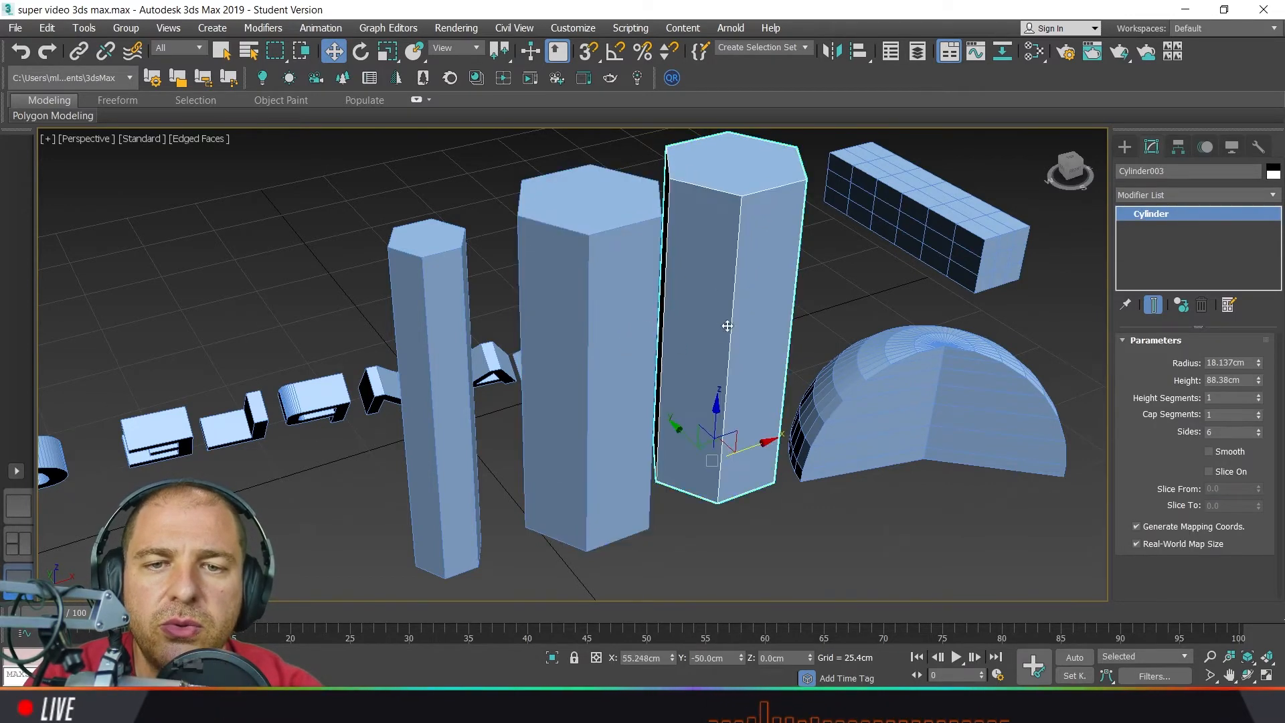
{"action": "left_click", "coordinate": [622, 340]}
{"action": "left_click", "coordinate": [741, 295]}
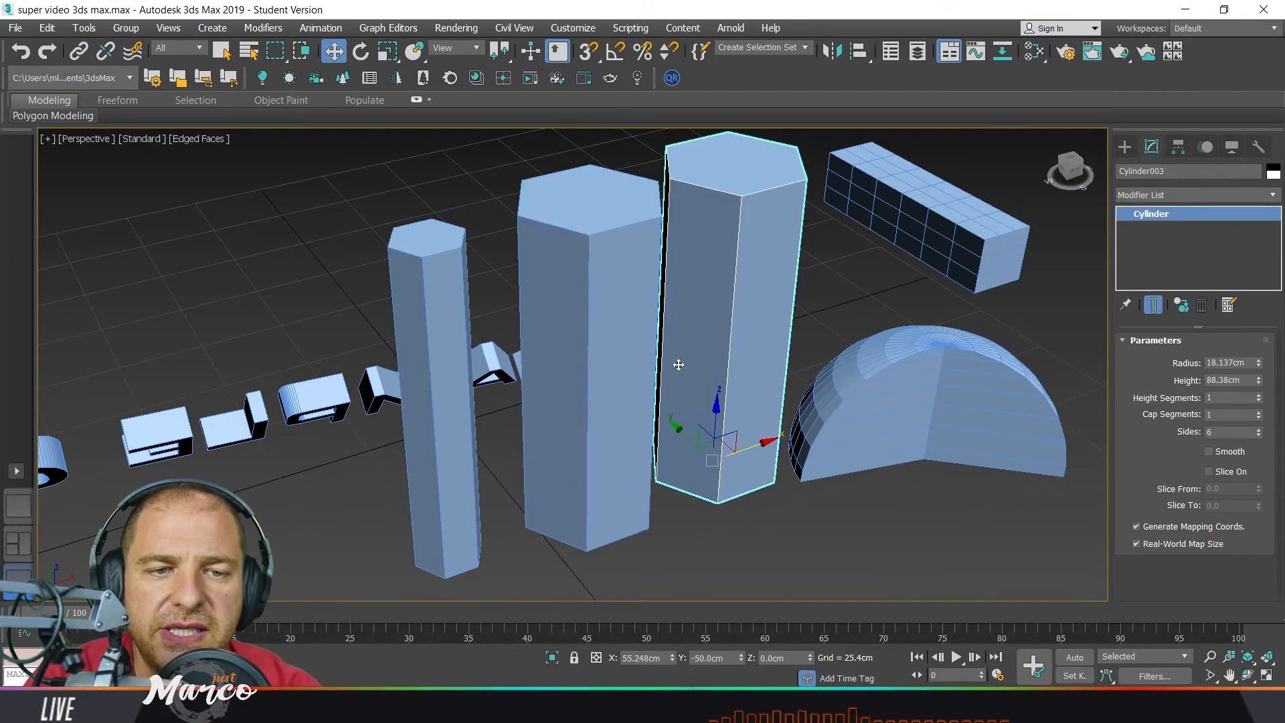
- Reduce the original cylinder's radius to about 15.2 cm, and the instanced cylinder's height to about 70.7 cm
{"action": "left_click", "coordinate": [625, 365]}
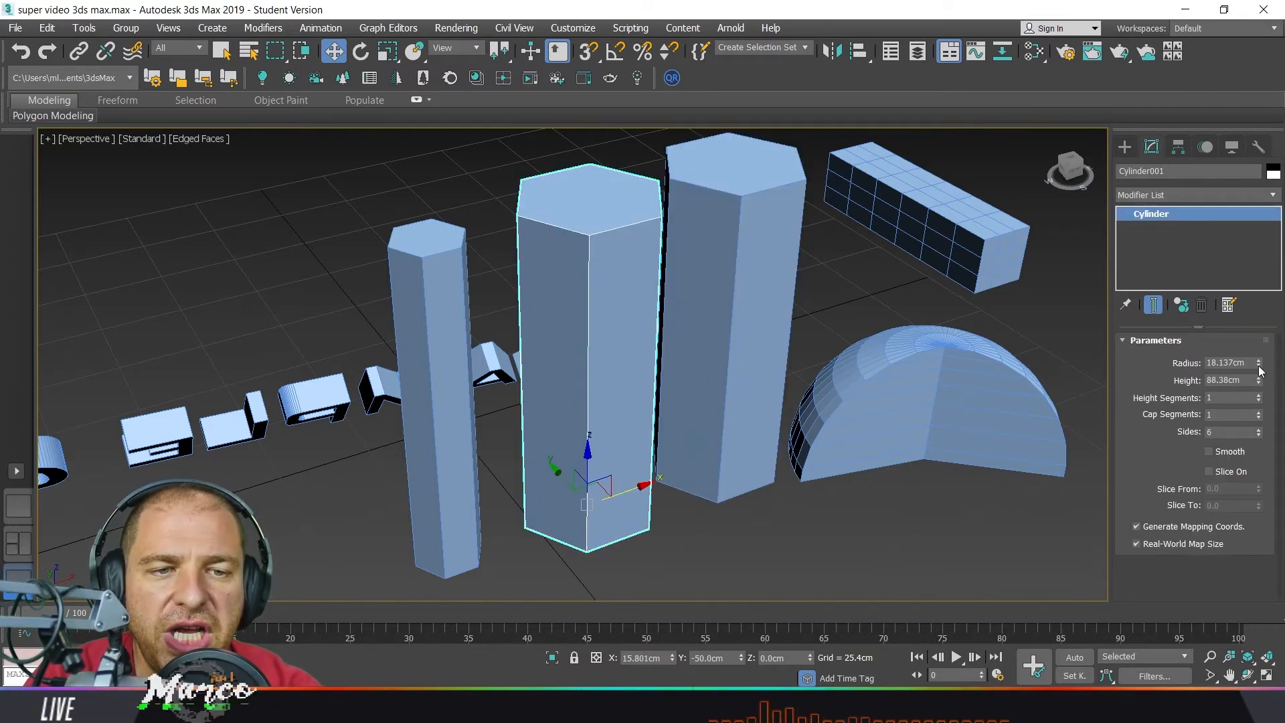
{"action": "mouse_move", "coordinate": [1259, 368]}
{"action": "left_mouse_down"}
{"action": "mouse_move", "coordinate": [1262, 379]}
{"action": "mouse_move", "coordinate": [1267, 348]}
{"action": "mouse_move", "coordinate": [1267, 411]}
{"action": "mouse_move", "coordinate": [1267, 349]}
{"action": "mouse_move", "coordinate": [1267, 373]}
{"action": "left_mouse_up"}
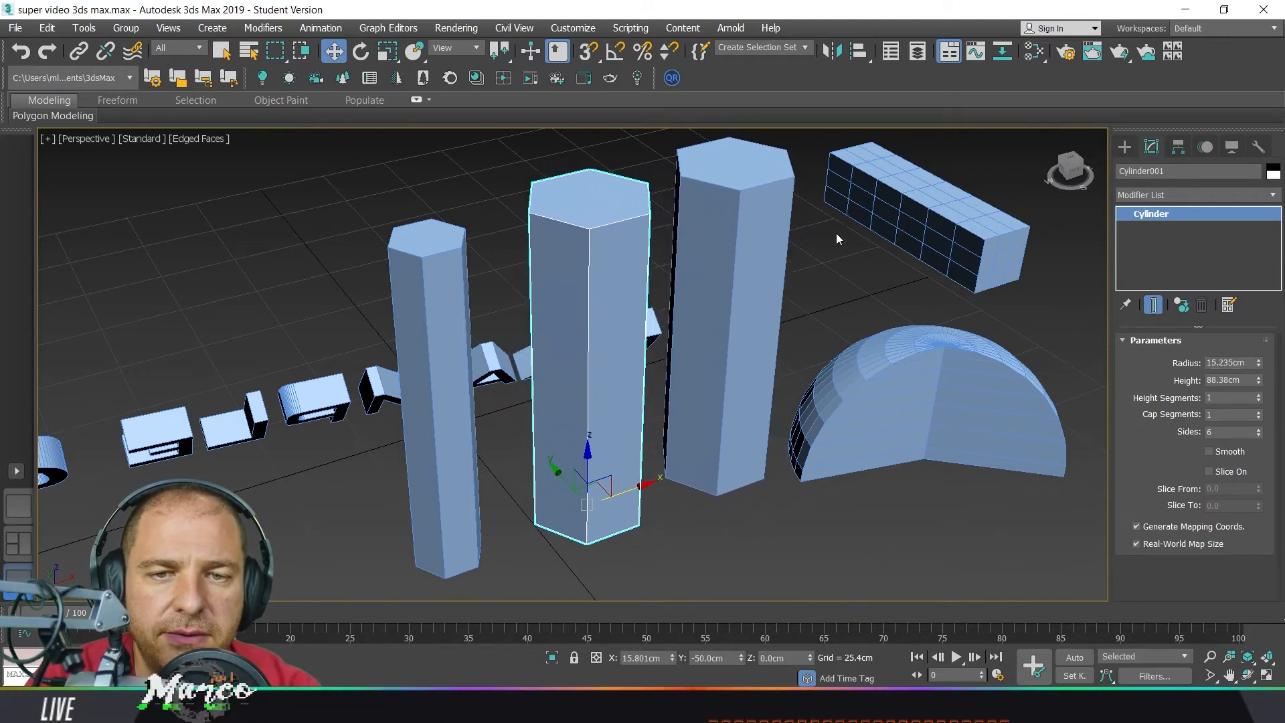
{"action": "left_click", "coordinate": [777, 229]}
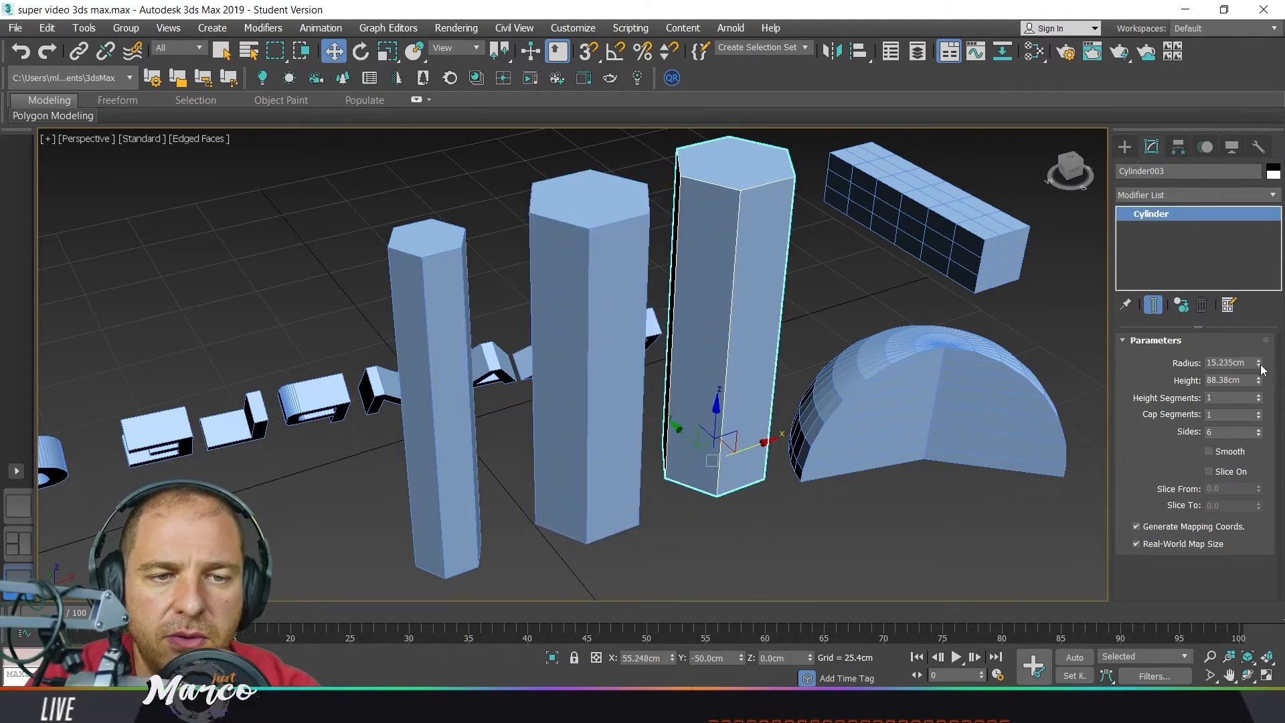
{"action": "left_click_drag", "start_coordinate": [1259, 381], "coordinate": [1266, 396]}
- Try extra cap segments on the instanced cylinder and return the count to 1
{"action": "left_click", "coordinate": [1257, 413]}
{"action": "left_click", "coordinate": [1258, 413]}
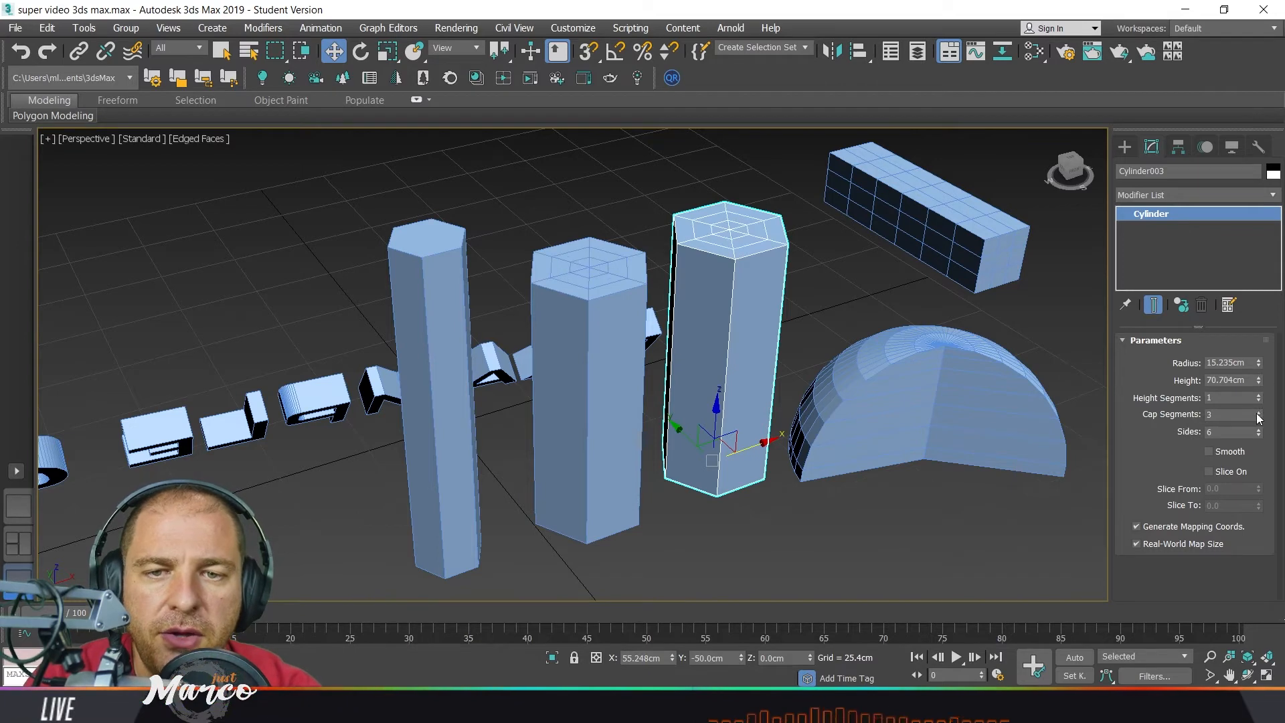
{"action": "left_click", "coordinate": [1257, 412]}
{"action": "left_click", "coordinate": [1258, 412]}
{"action": "left_click", "coordinate": [1259, 418]}
{"action": "left_click", "coordinate": [1258, 418]}
{"action": "left_click", "coordinate": [1258, 418]}
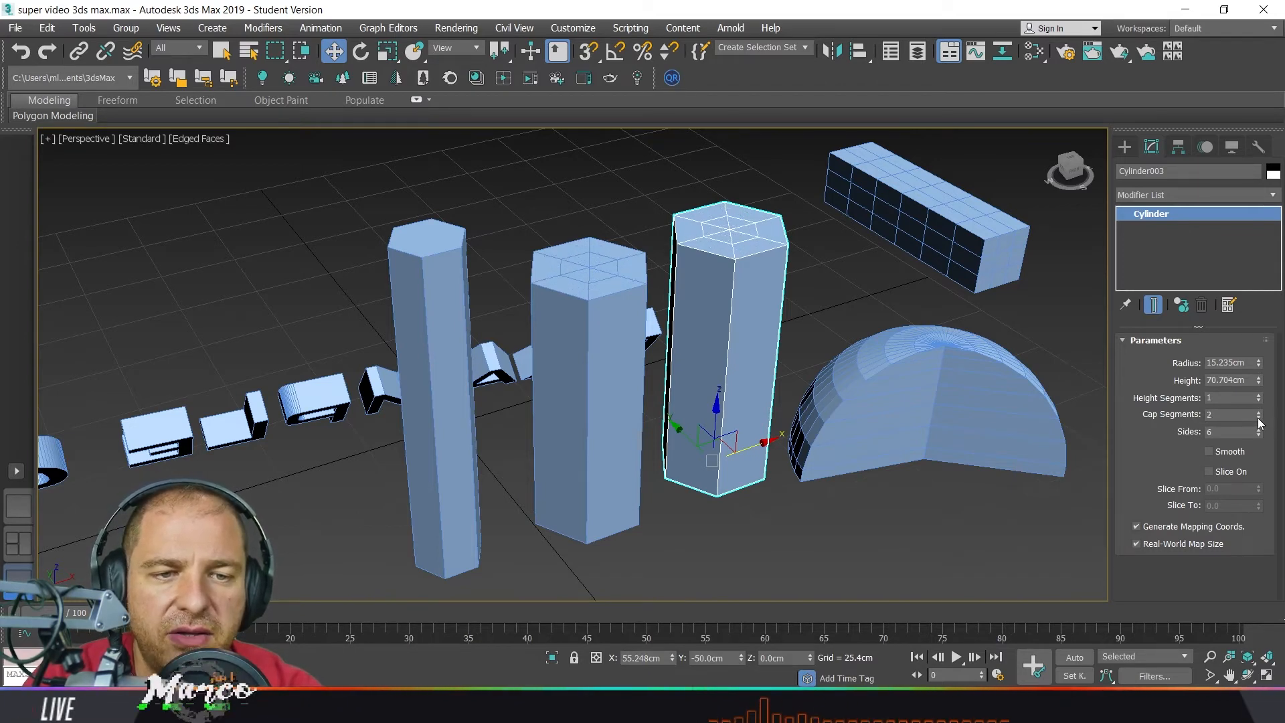
{"action": "left_click", "coordinate": [1259, 418]}
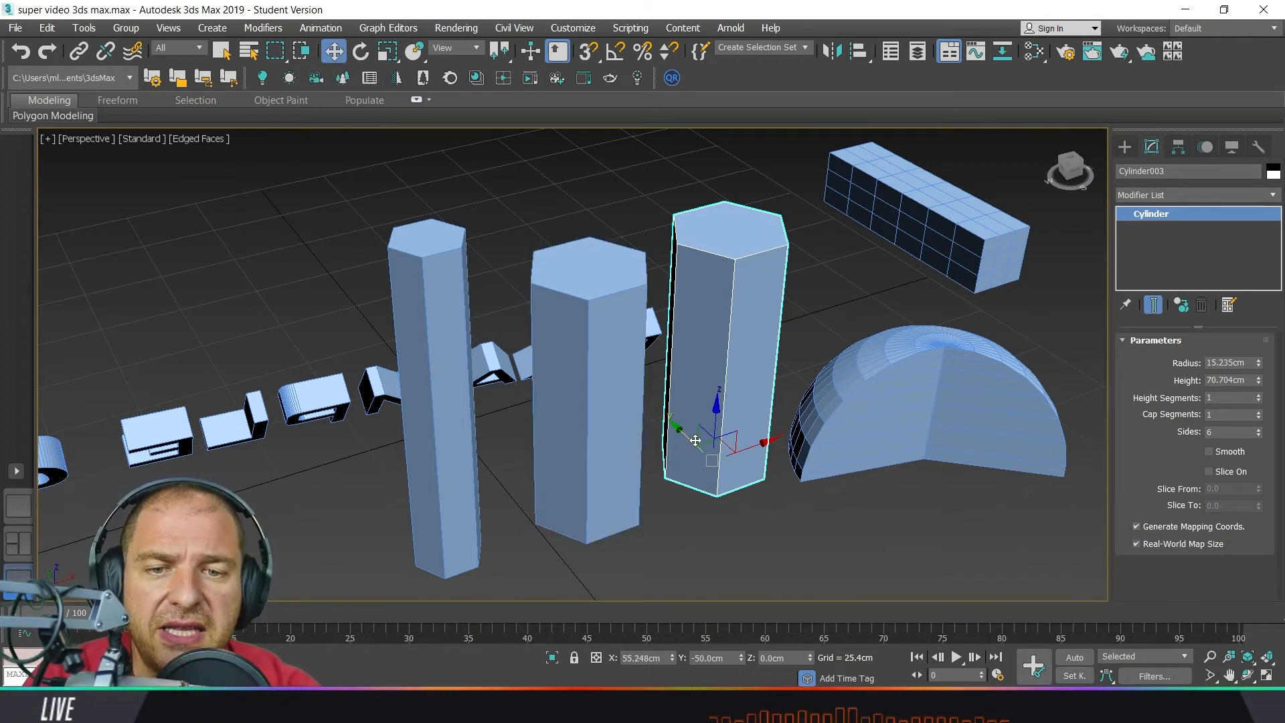
- Move the instanced cylinder back along Y, behind the original, and select the original cylinder
{"action": "mouse_move", "coordinate": [696, 439]}
{"action": "left_mouse_down"}
{"action": "mouse_move", "coordinate": [685, 416]}
{"action": "mouse_move", "coordinate": [732, 464]}
{"action": "mouse_move", "coordinate": [636, 378]}
{"action": "mouse_move", "coordinate": [736, 456]}
{"action": "mouse_move", "coordinate": [686, 429]}
{"action": "left_mouse_up"}
{"action": "left_click", "coordinate": [629, 504]}
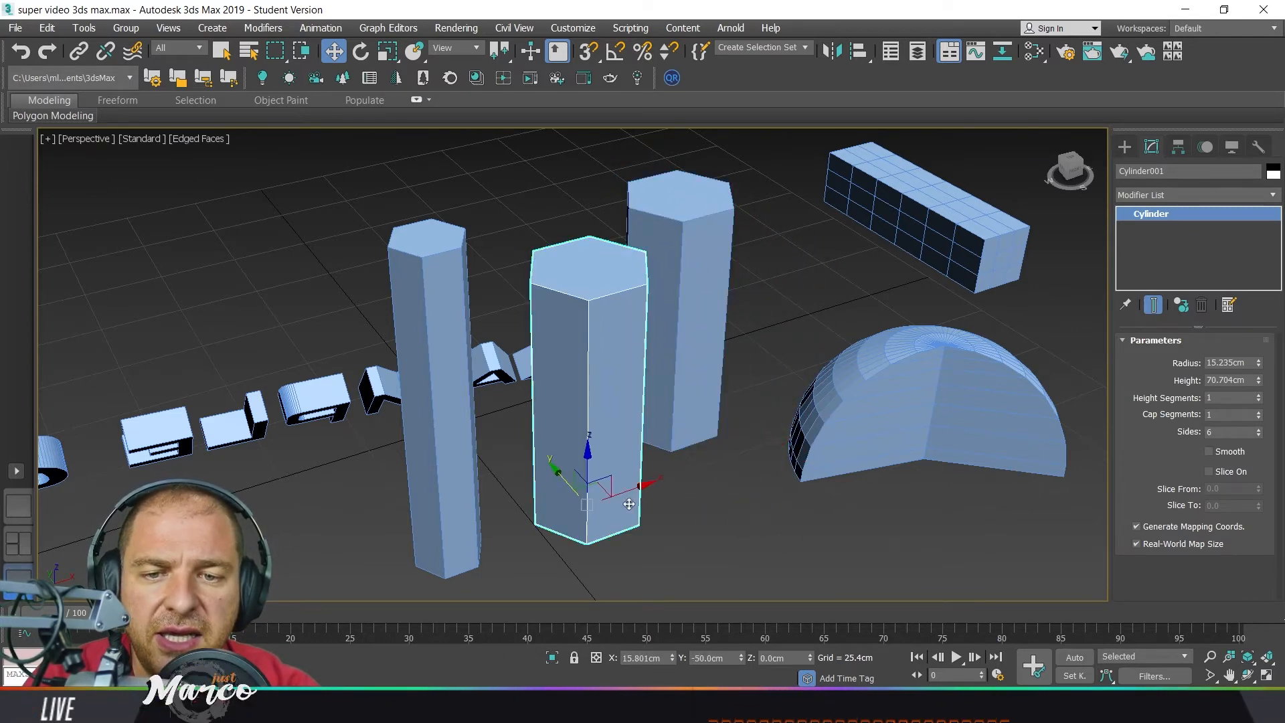
- Tilt the original cylinder about 72° around X, then stretch the instanced cylinder along Y by scaling it
{"action": "mouse_move", "coordinate": [565, 477]}
{"action": "left_mouse_down"}
{"action": "mouse_move", "coordinate": [551, 430]}
{"action": "mouse_move", "coordinate": [597, 462]}
{"action": "mouse_move", "coordinate": [564, 471]}
{"action": "left_mouse_up"}
{"action": "left_click", "coordinate": [361, 53]}
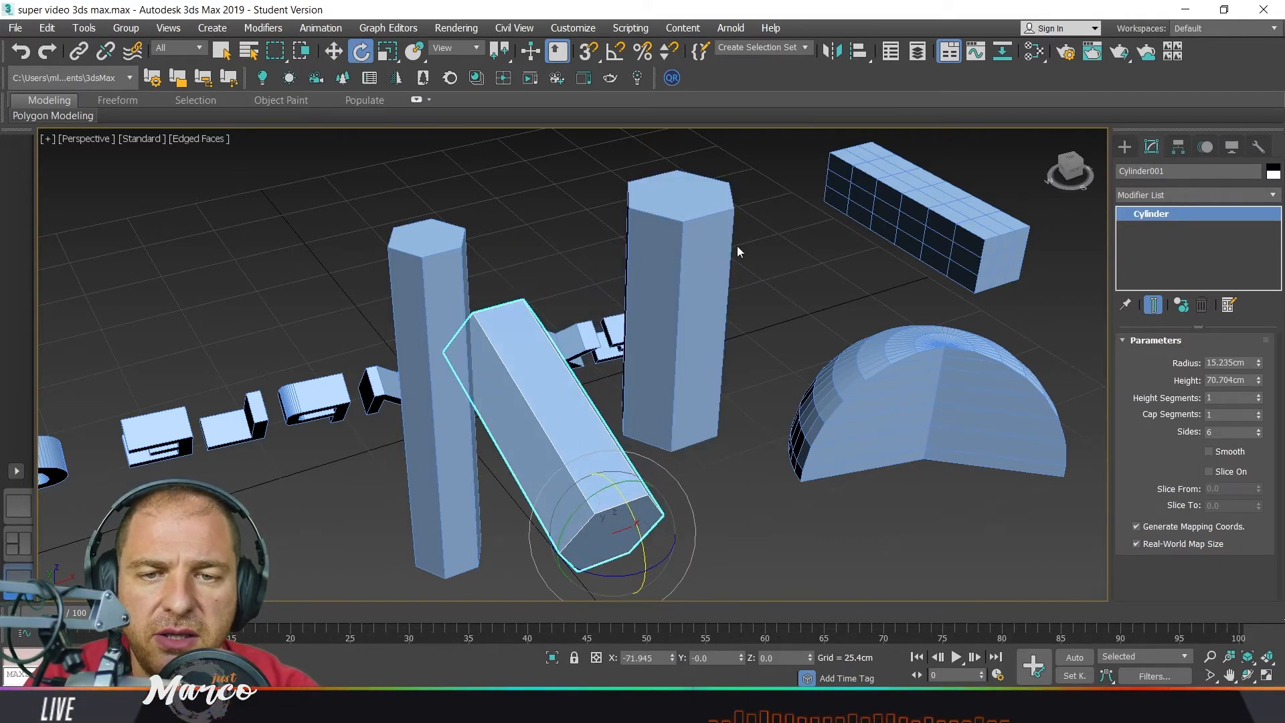
{"action": "left_click", "coordinate": [694, 251]}
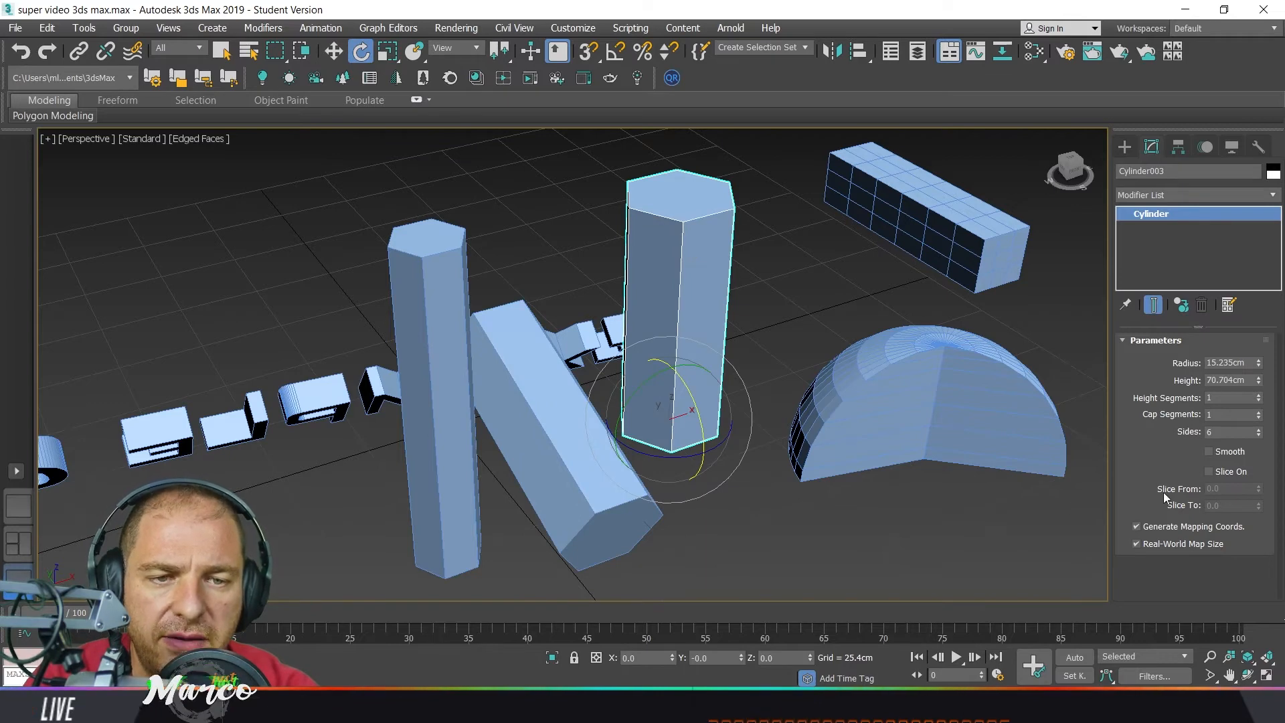
{"action": "mouse_move", "coordinate": [1259, 380]}
{"action": "left_mouse_down"}
{"action": "mouse_move", "coordinate": [1259, 402]}
{"action": "mouse_move", "coordinate": [1257, 365]}
{"action": "mouse_move", "coordinate": [1252, 407]}
{"action": "mouse_move", "coordinate": [1252, 378]}
{"action": "left_mouse_up"}
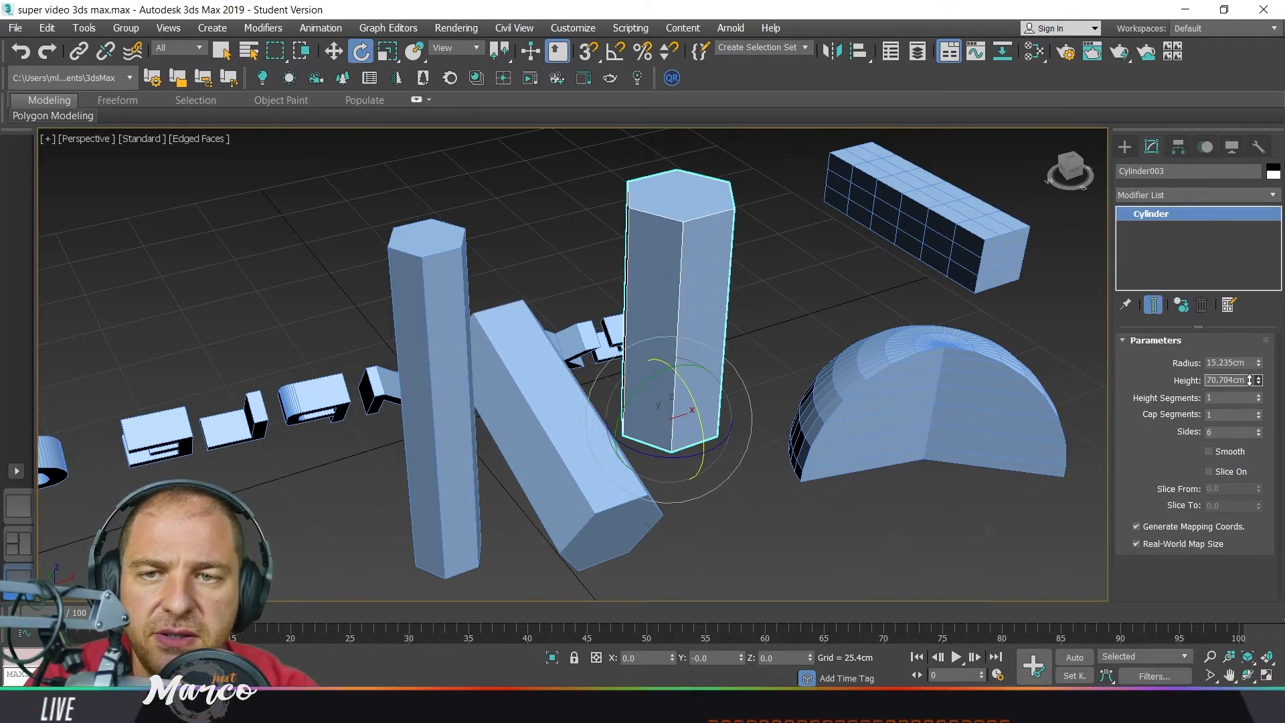
{"action": "left_click", "coordinate": [390, 54]}
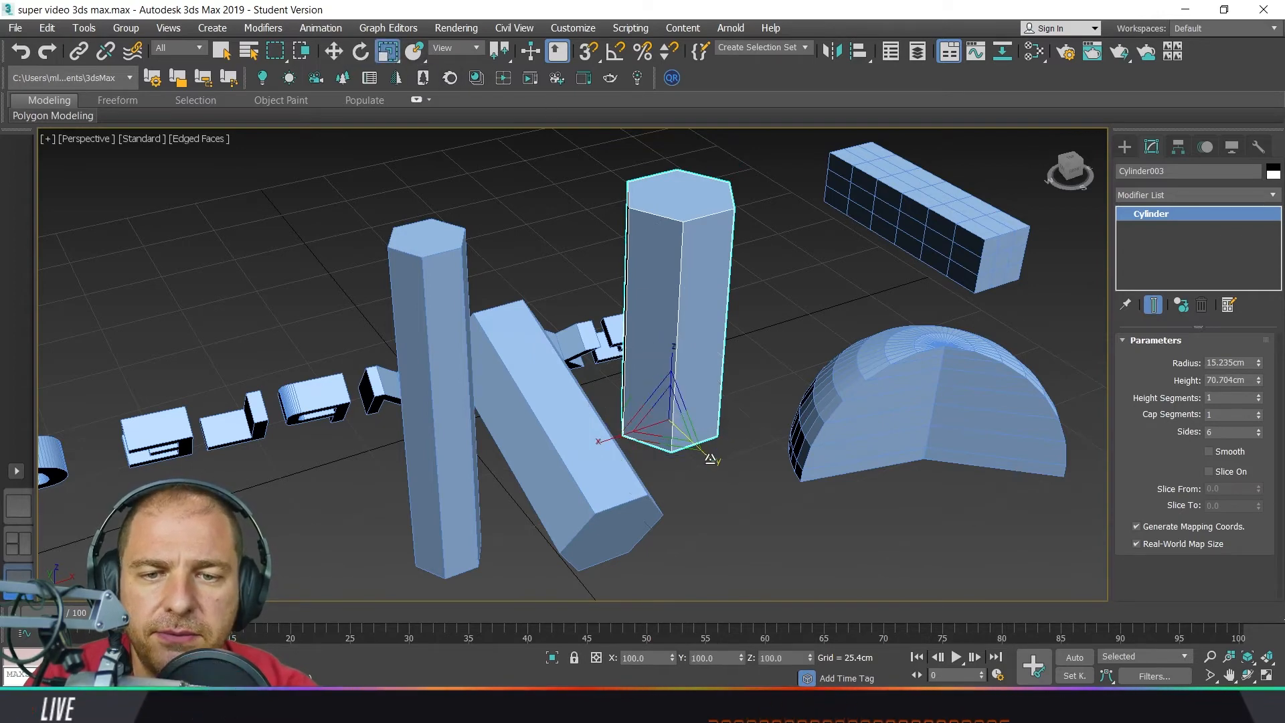
{"action": "left_click_drag", "start_coordinate": [710, 459], "coordinate": [768, 531]}
- Reduce the tilted original cylinder's radius to about 11.3 cm and its height to about 68.6 cm
{"action": "left_click", "coordinate": [557, 428]}
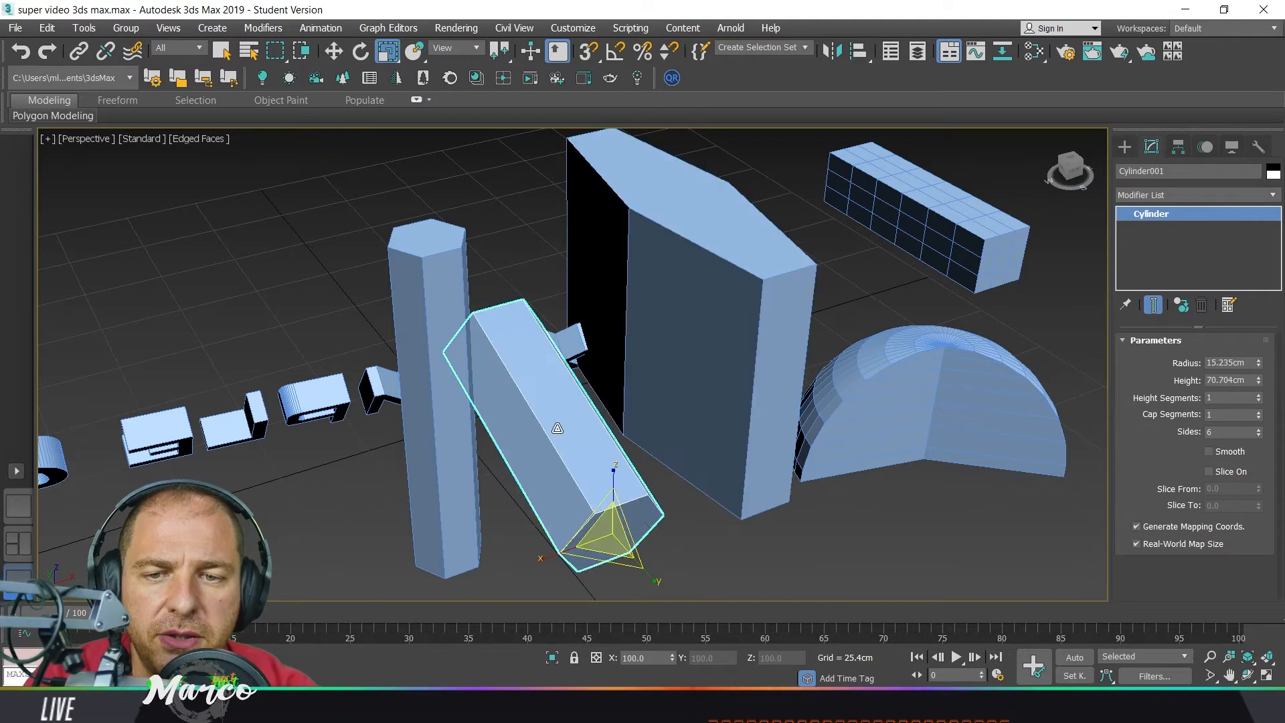
{"action": "left_click_drag", "start_coordinate": [1259, 363], "coordinate": [1265, 382]}
{"action": "mouse_move", "coordinate": [1259, 380]}
{"action": "left_mouse_down"}
{"action": "mouse_move", "coordinate": [1259, 365]}
{"action": "mouse_move", "coordinate": [1262, 402]}
{"action": "left_mouse_up"}
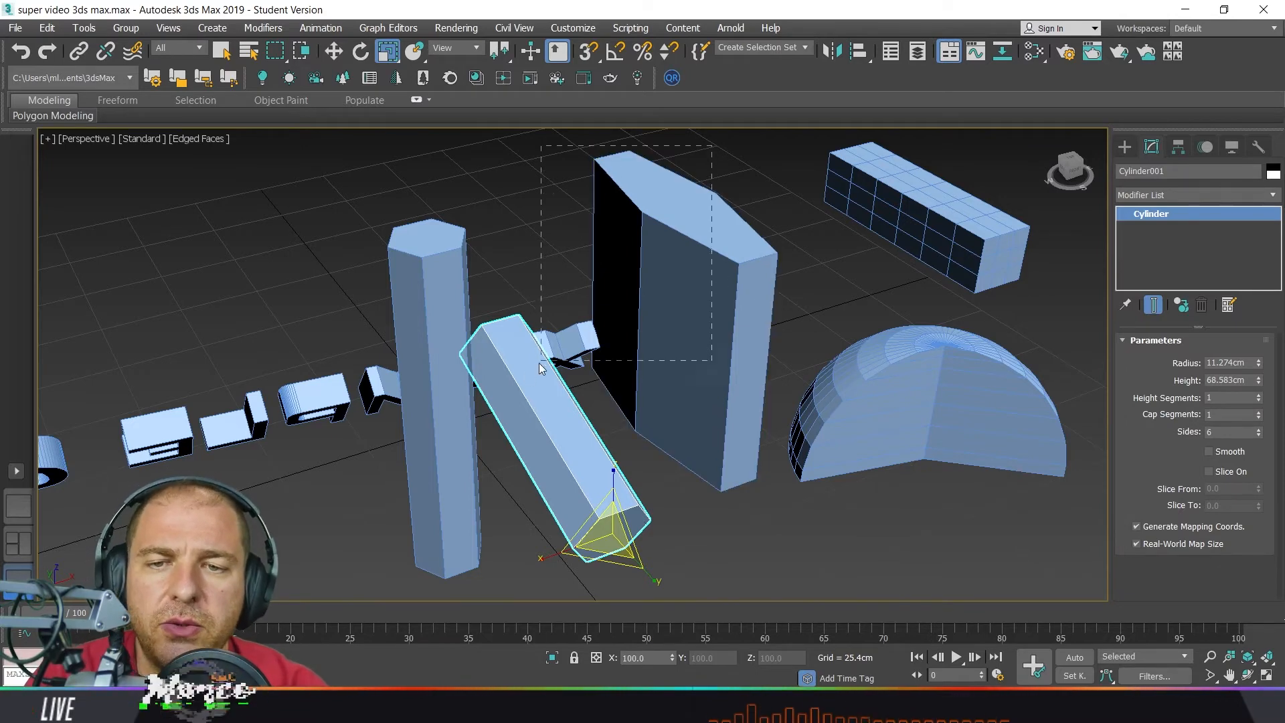
- Delete the stretched instanced cylinder and the tilted original cylinder
{"action": "left_click_drag", "start_coordinate": [660, 315], "coordinate": [660, 314]}
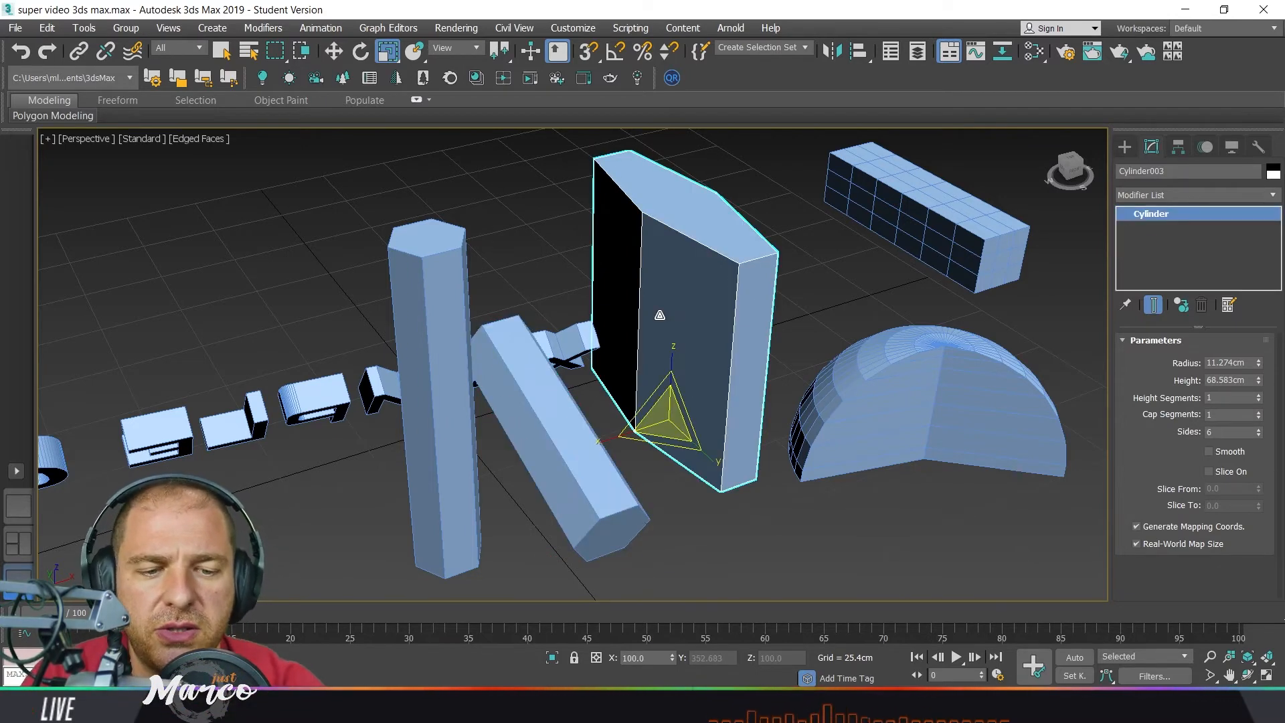
{"action": "key", "text": "Delete"}
{"action": "left_click", "coordinate": [576, 458]}
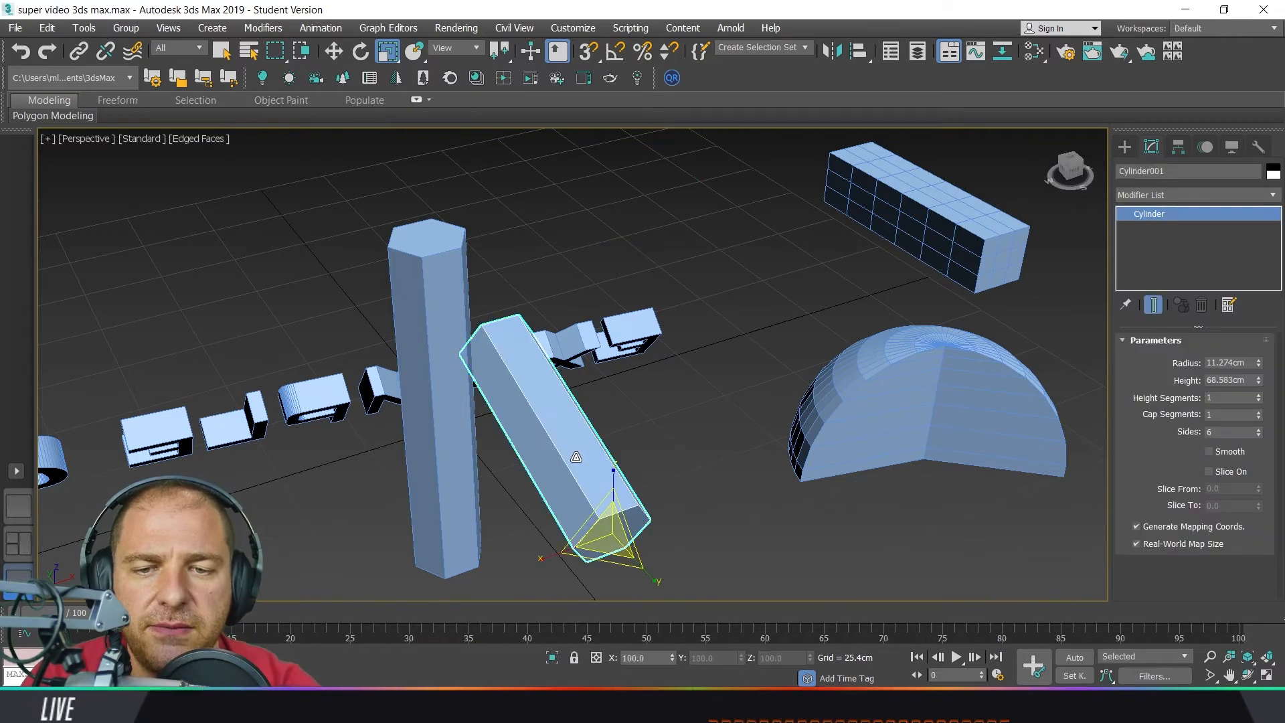
{"action": "key", "text": "Delete"}
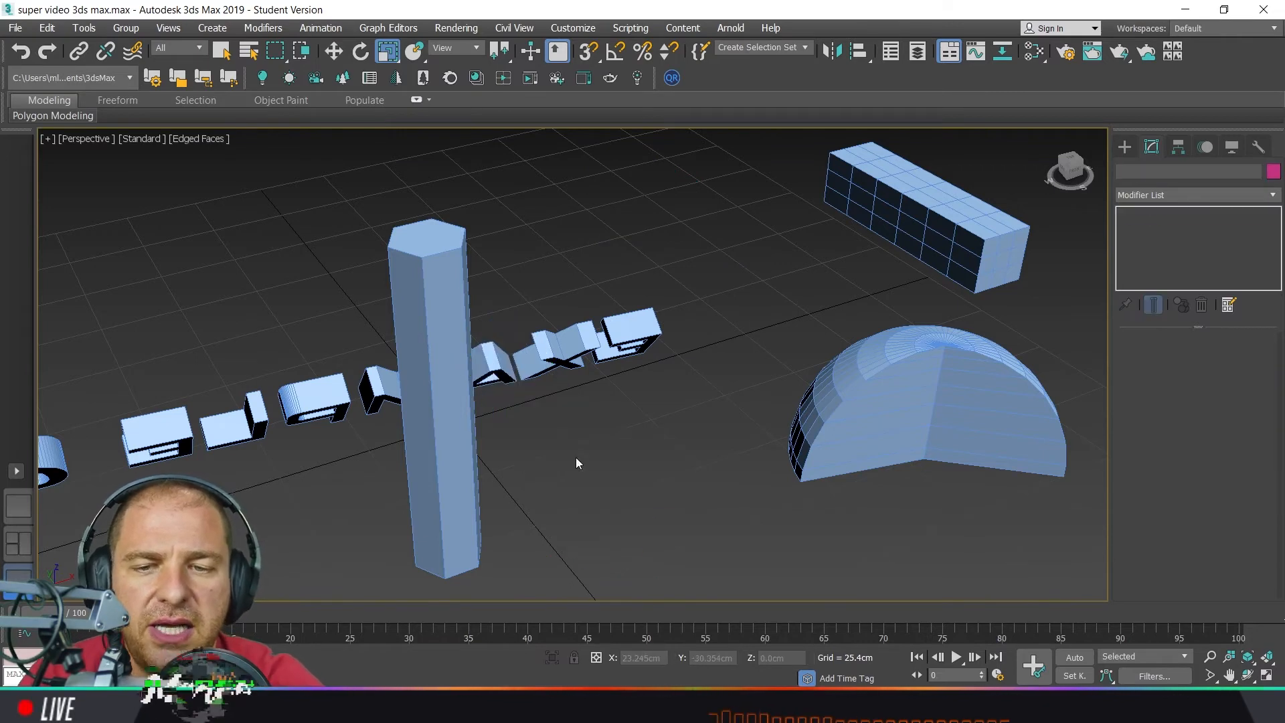
- Clone the remaining cylinder along negative X as 6 instances spaced about 26.6 cm apart
{"action": "left_click", "coordinate": [334, 53]}
{"action": "middle_click_drag", "start_coordinate": [477, 481], "coordinate": [569, 424]}
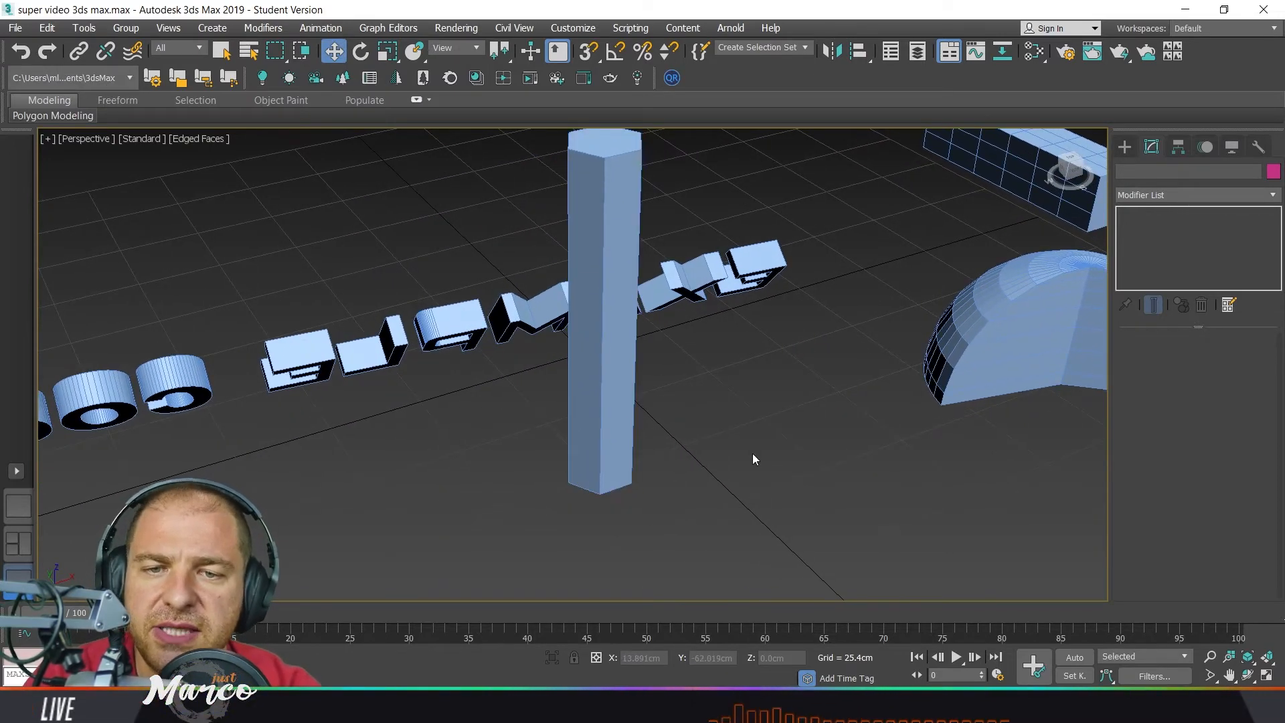
{"action": "left_click", "coordinate": [608, 445]}
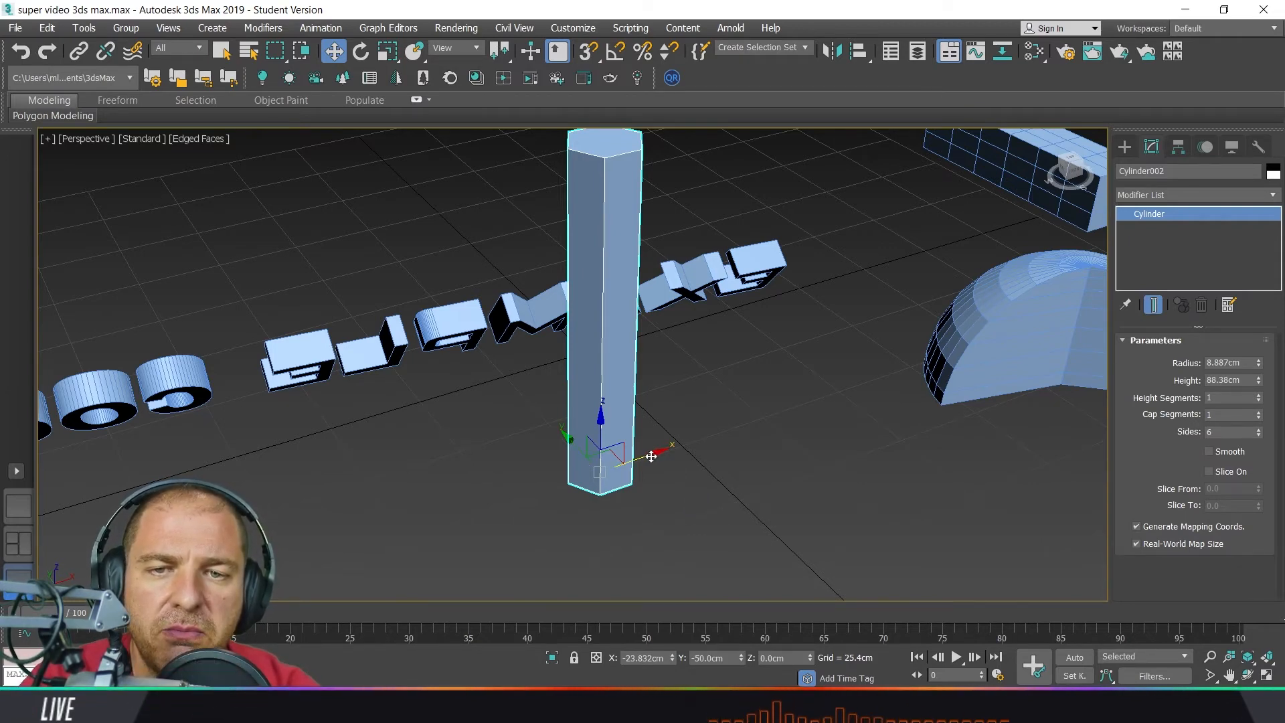
{"action": "mouse_move", "coordinate": [652, 456]}
{"action": "left_mouse_down", "text": "shift"}
{"action": "mouse_move", "coordinate": [562, 479]}
{"action": "mouse_move", "coordinate": [611, 475]}
{"action": "mouse_move", "coordinate": [565, 493]}
{"action": "mouse_move", "coordinate": [602, 492]}
{"action": "mouse_move", "coordinate": [556, 512]}
{"action": "left_mouse_up", "text": "shift"}
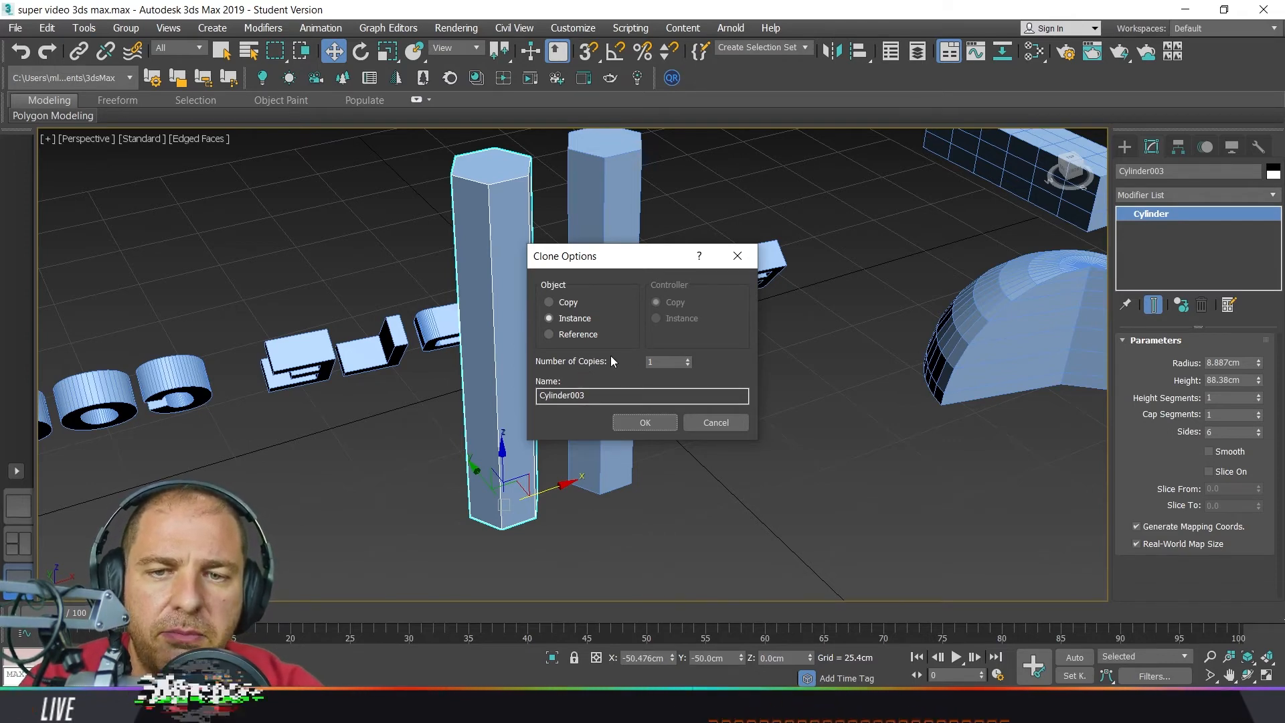
{"action": "left_click", "coordinate": [574, 305]}
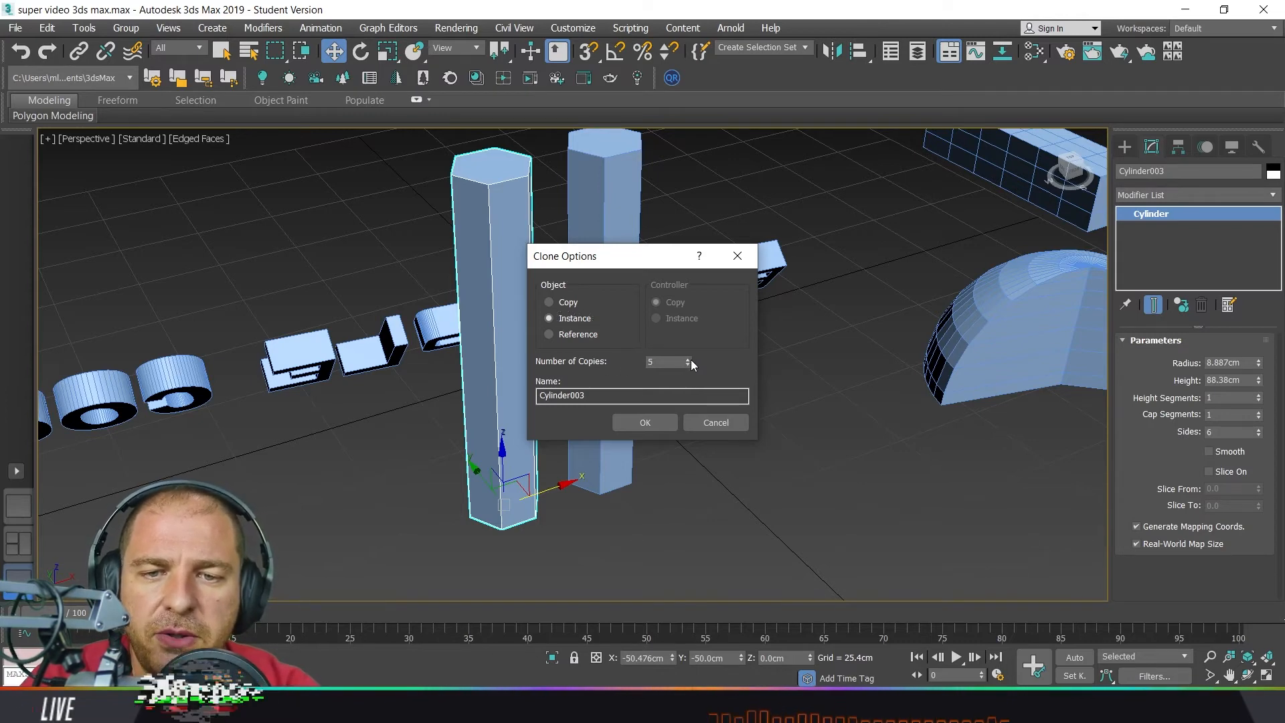
{"action": "left_click", "coordinate": [688, 358]}
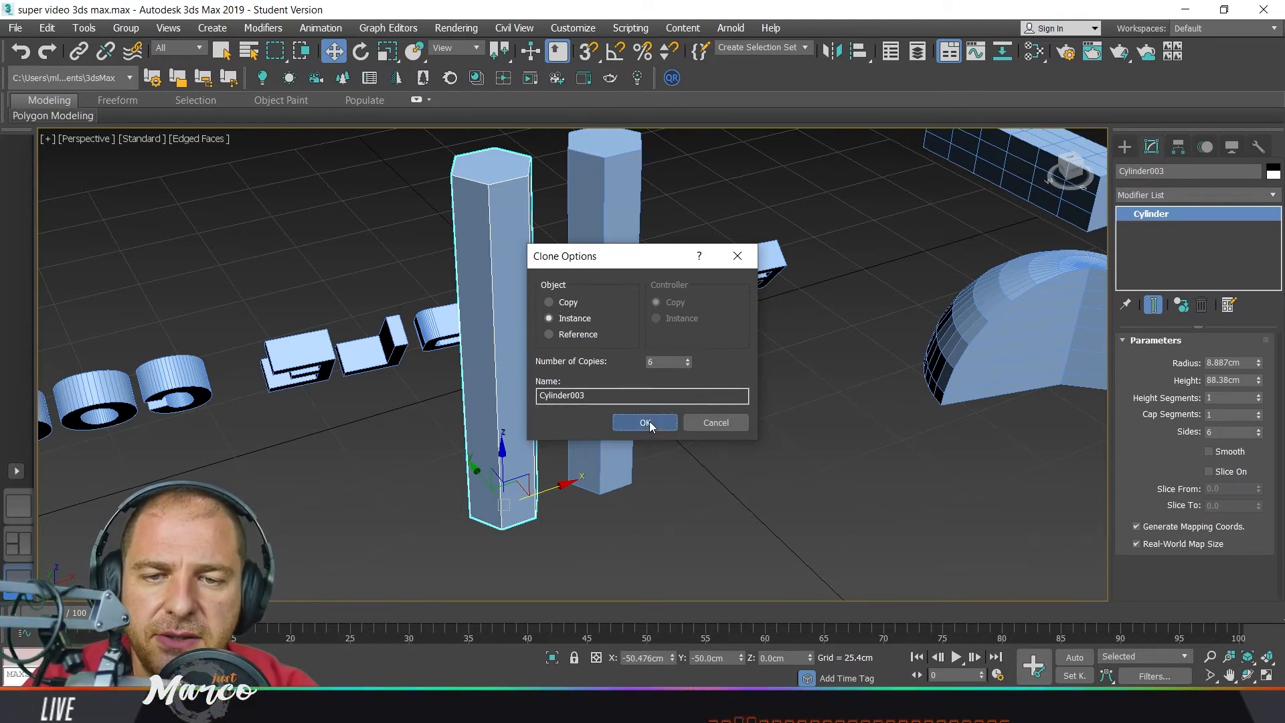
{"action": "left_click", "coordinate": [645, 422]}
- Select each cylinder in the row in turn to examine how the instances share the same parameters
{"action": "scroll", "coordinate": [649, 421], "scroll_direction": "down", "scroll_amount": 3}
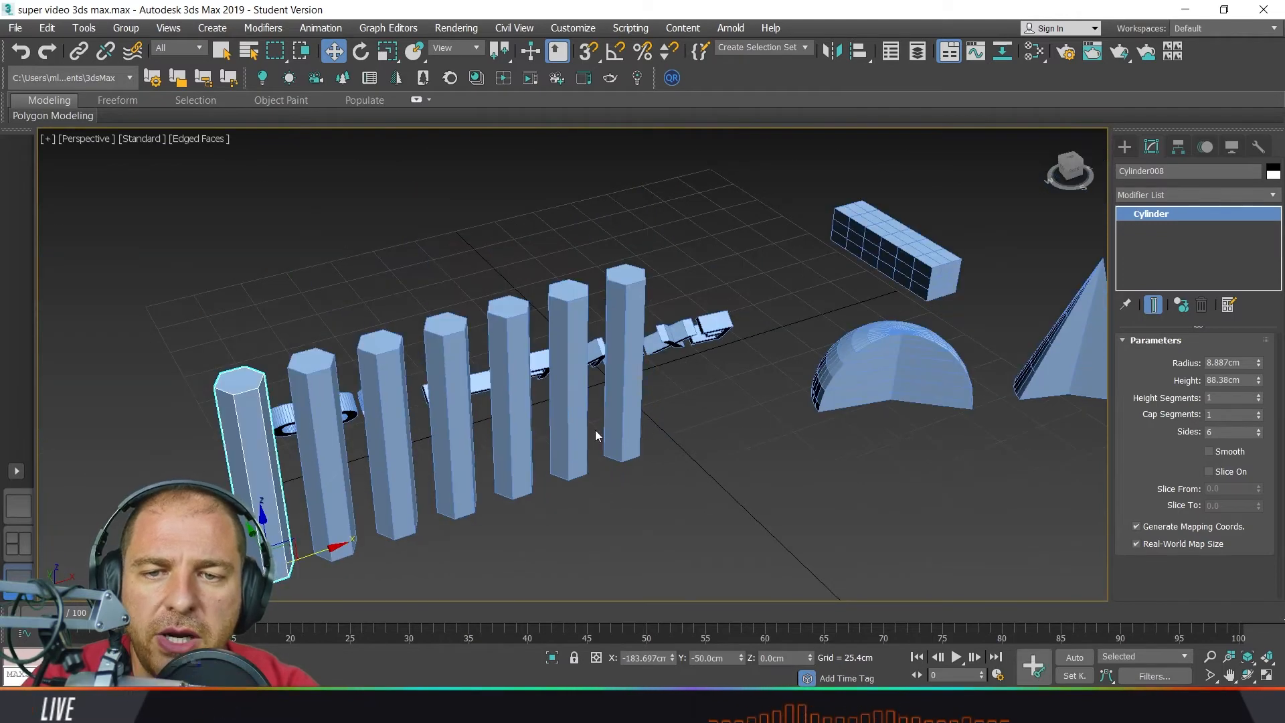
{"action": "middle_click_drag", "start_coordinate": [596, 430], "coordinate": [662, 406]}
{"action": "left_click", "coordinate": [700, 271]}
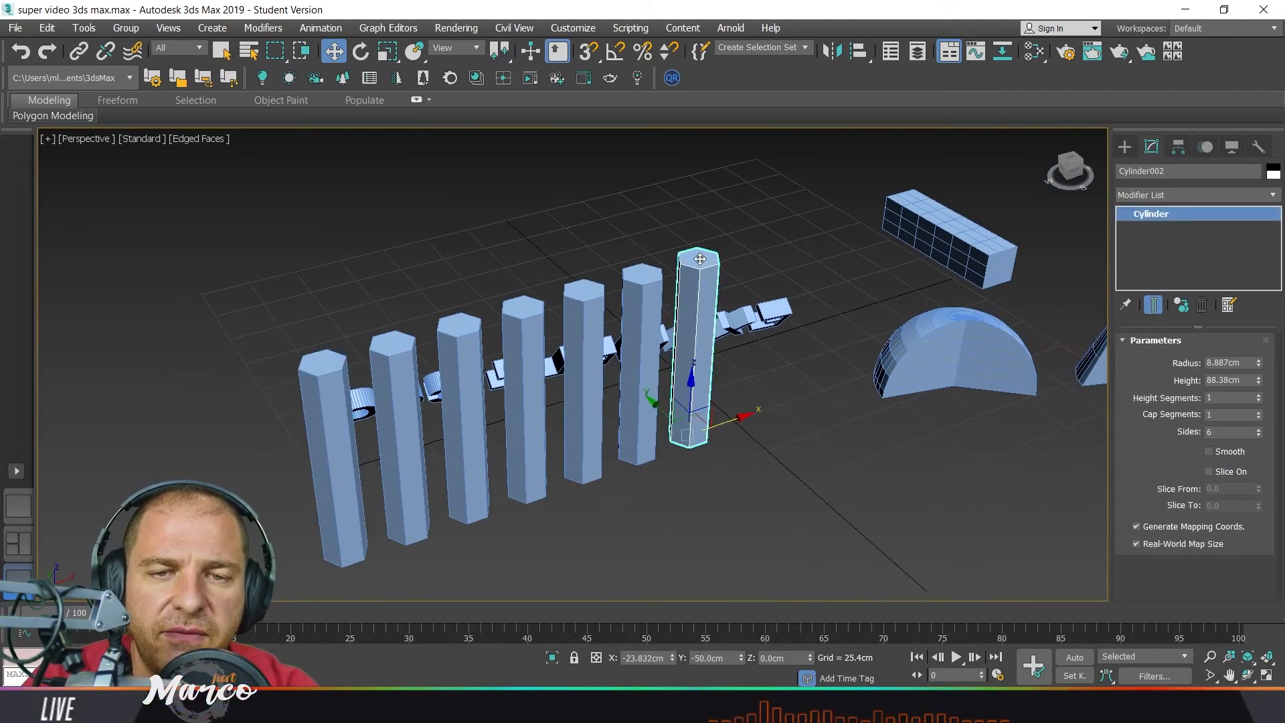
{"action": "left_click", "coordinate": [639, 277]}
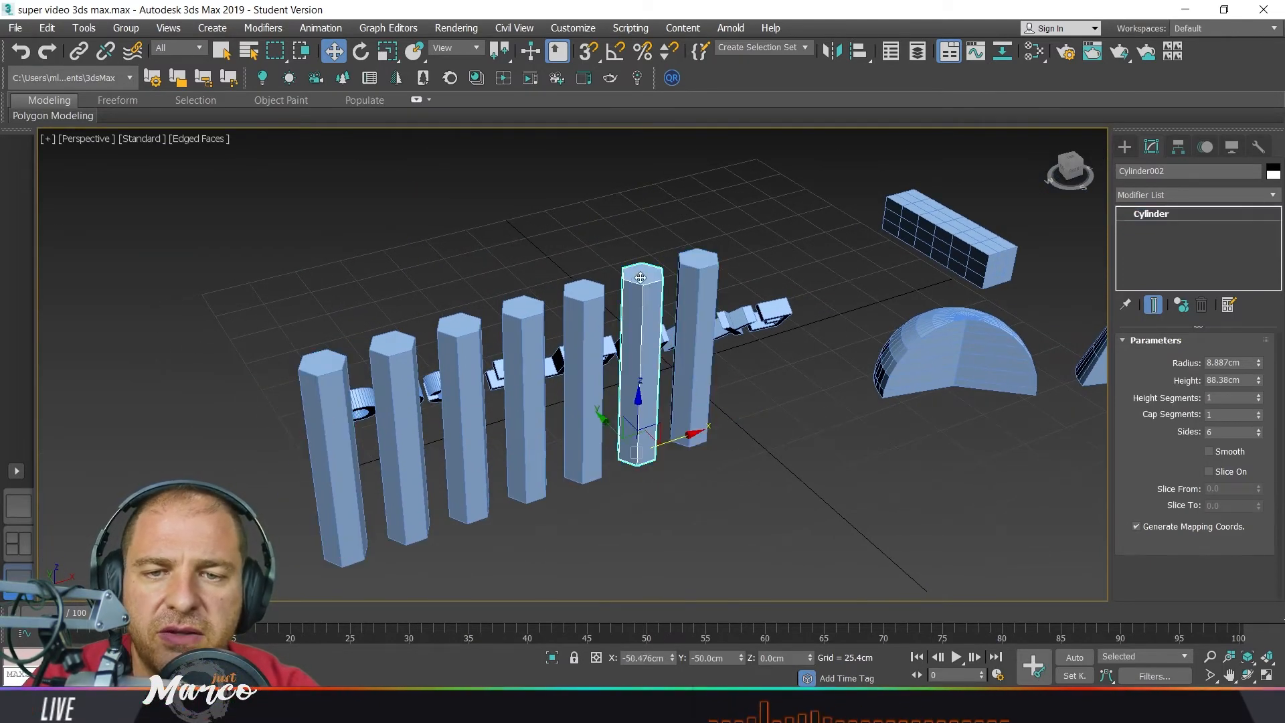
{"action": "left_click", "coordinate": [587, 292]}
{"action": "left_click", "coordinate": [528, 305]}
{"action": "left_click", "coordinate": [464, 318]}
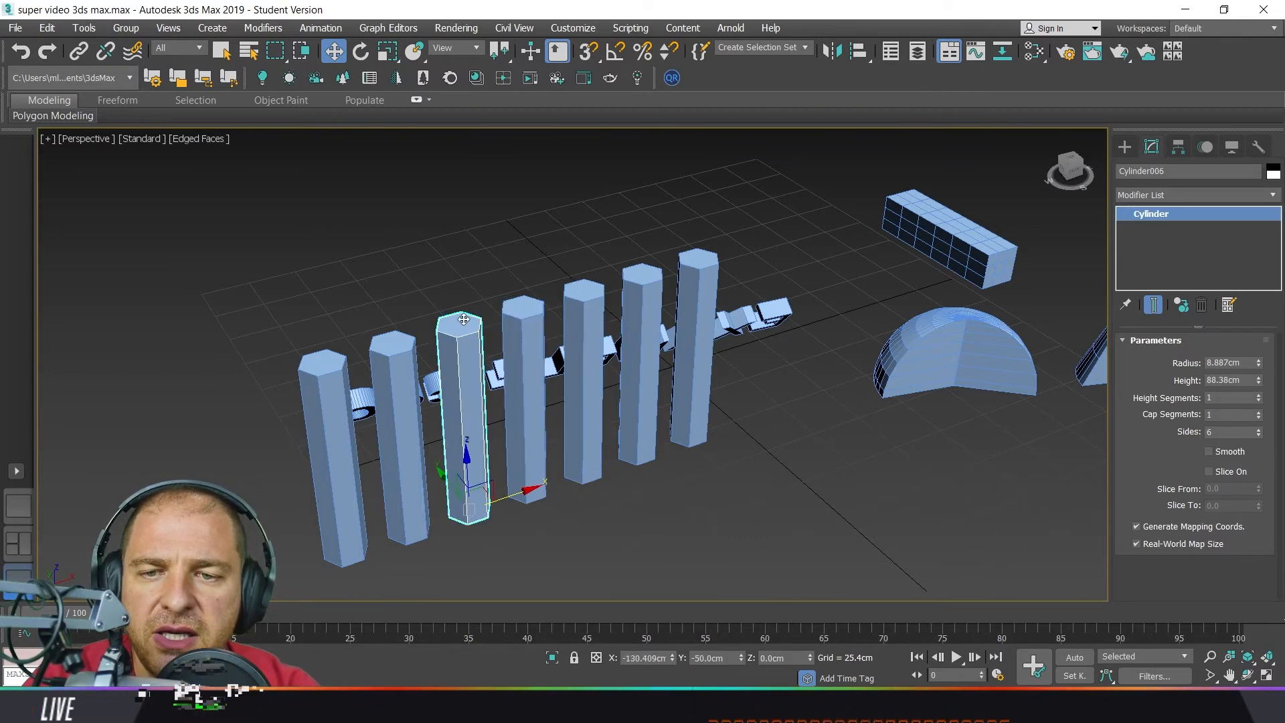
{"action": "left_click", "coordinate": [407, 335]}
{"action": "left_click", "coordinate": [345, 367]}
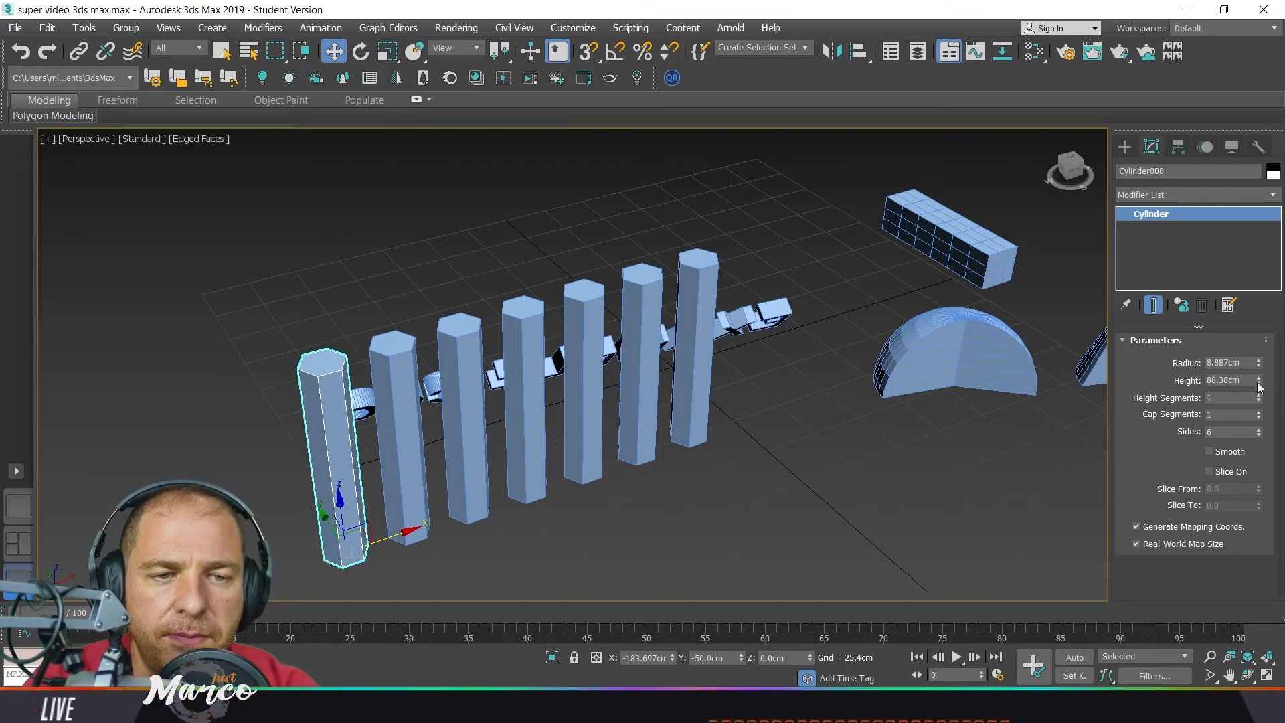
- Shorten the whole row of linked cylinders by reducing the height of the middle one
{"action": "left_click", "coordinate": [540, 321]}
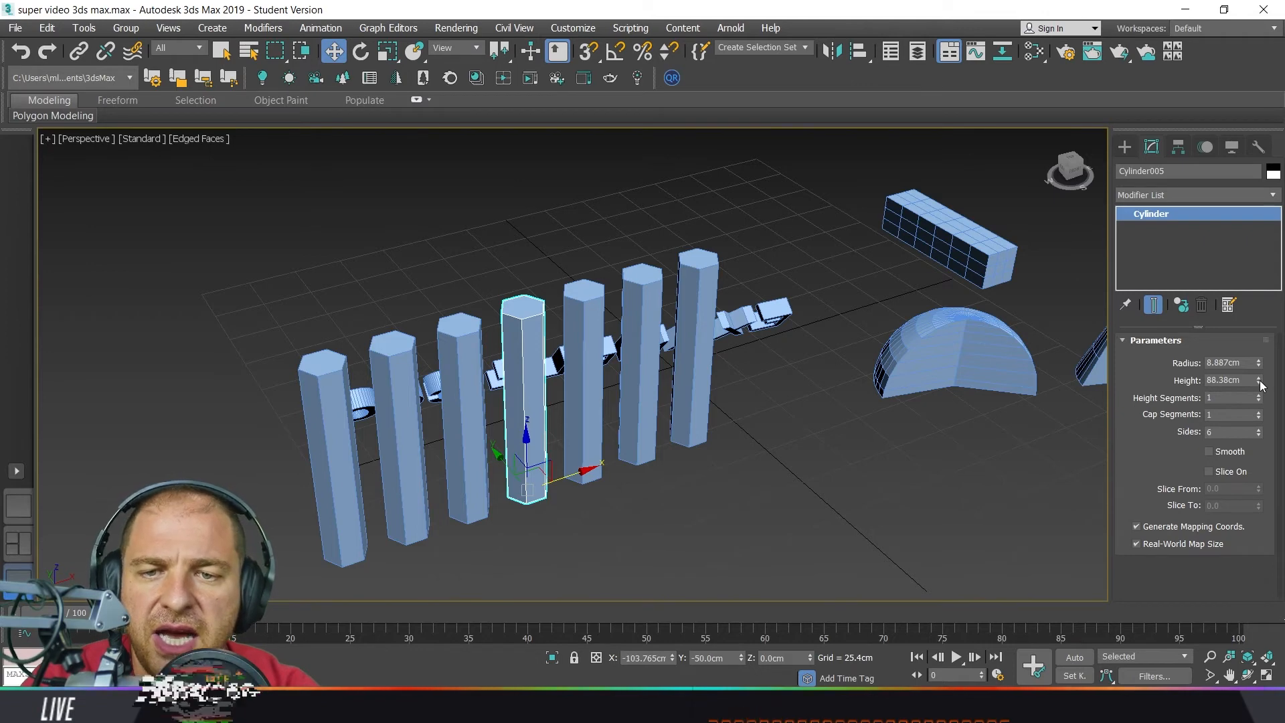
{"action": "left_click_drag", "start_coordinate": [1261, 383], "coordinate": [2, 427]}
- Clone the sliced hemisphere along positive Y as 3 instances spaced about 107.6 cm apart
{"action": "left_click", "coordinate": [951, 368]}
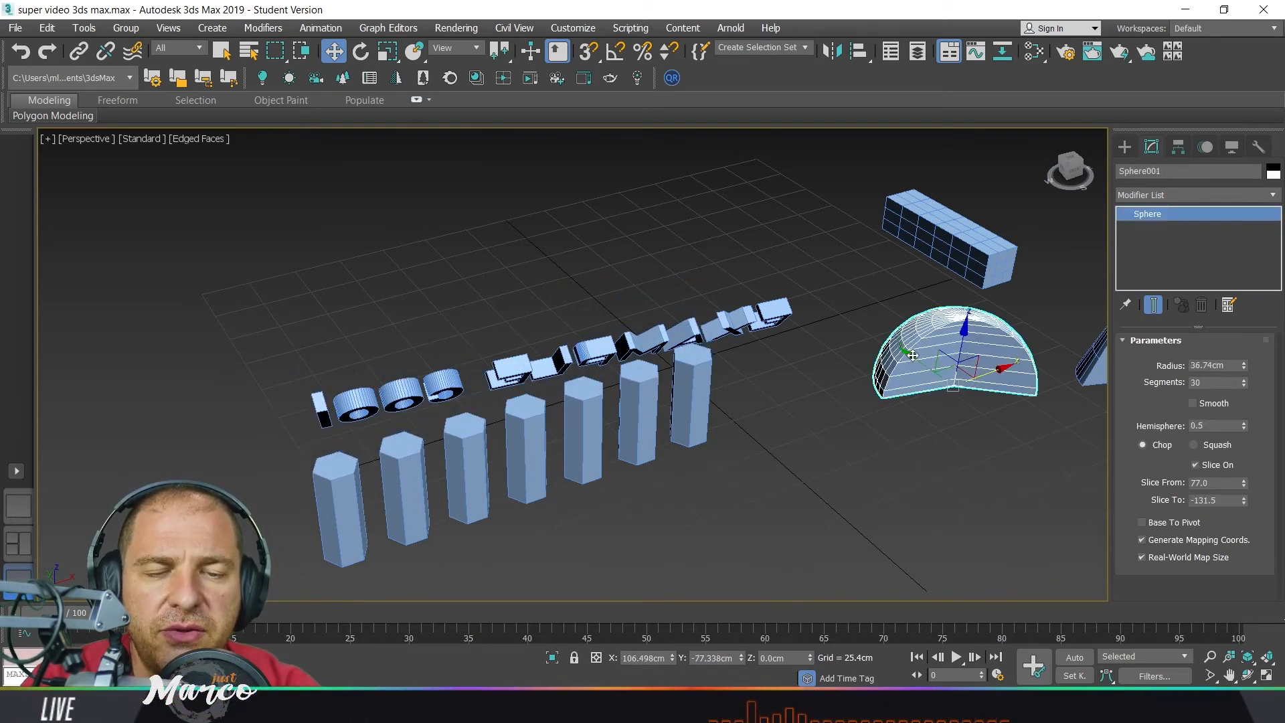
{"action": "middle_click_drag", "start_coordinate": [951, 368], "coordinate": [822, 437]}
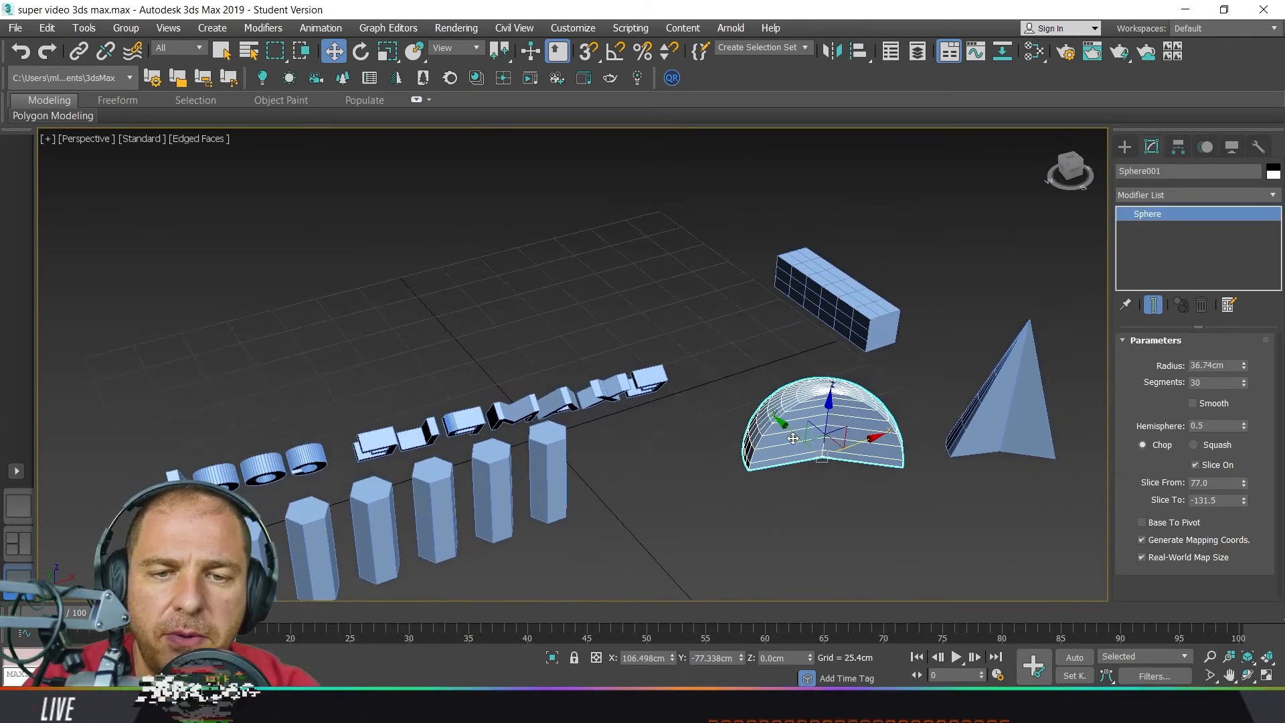
{"action": "left_click_drag", "start_coordinate": [800, 439], "coordinate": [672, 335], "text": "shift"}
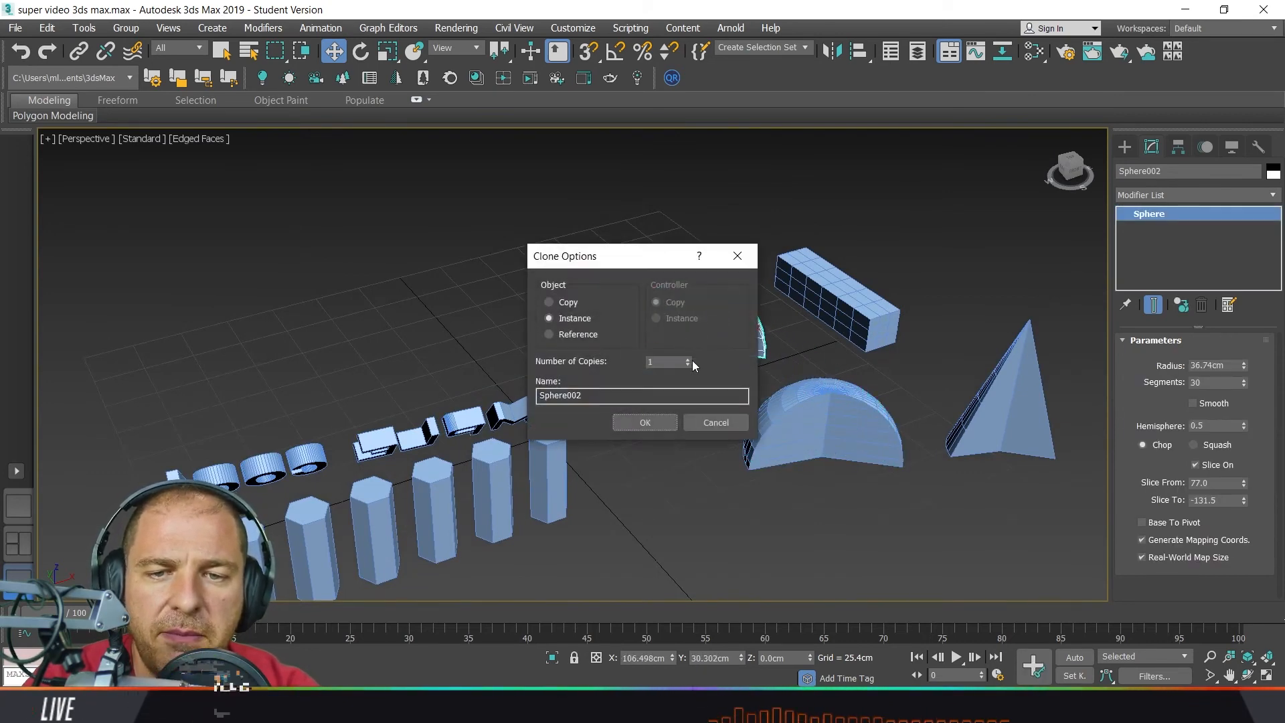
{"action": "left_click", "coordinate": [688, 361]}
{"action": "left_click", "coordinate": [689, 360]}
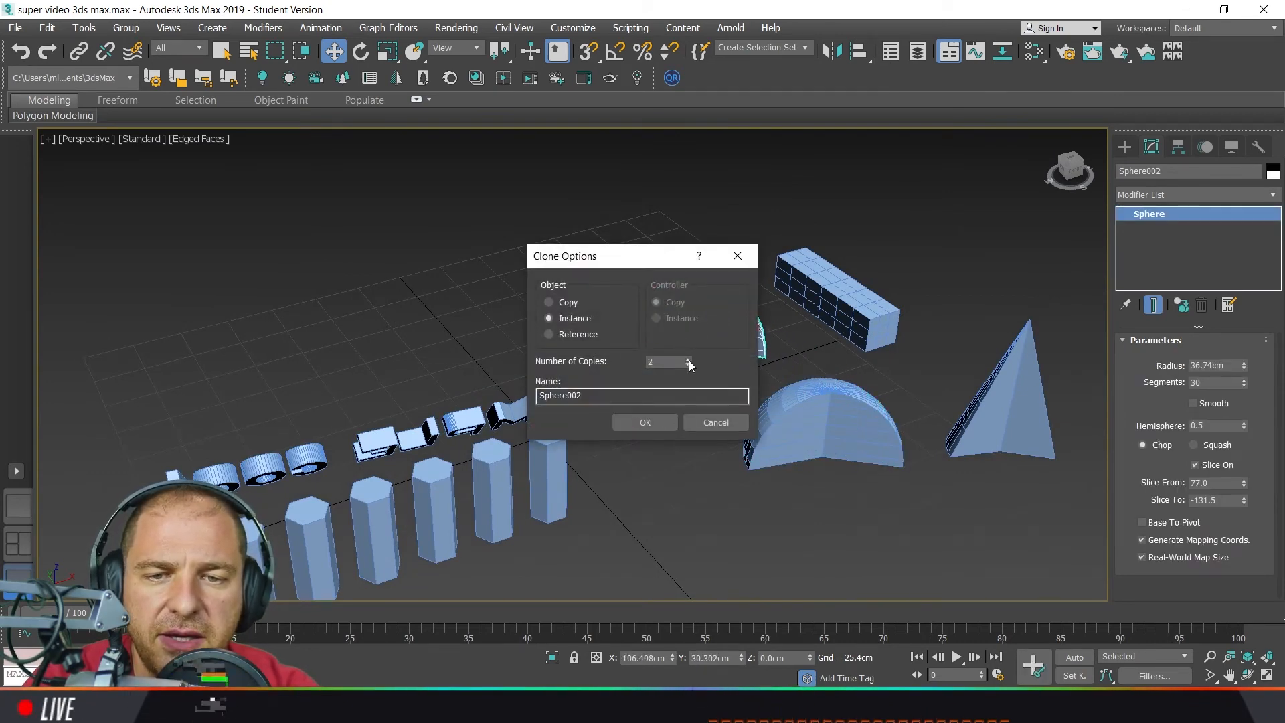
{"action": "left_click", "coordinate": [666, 425]}
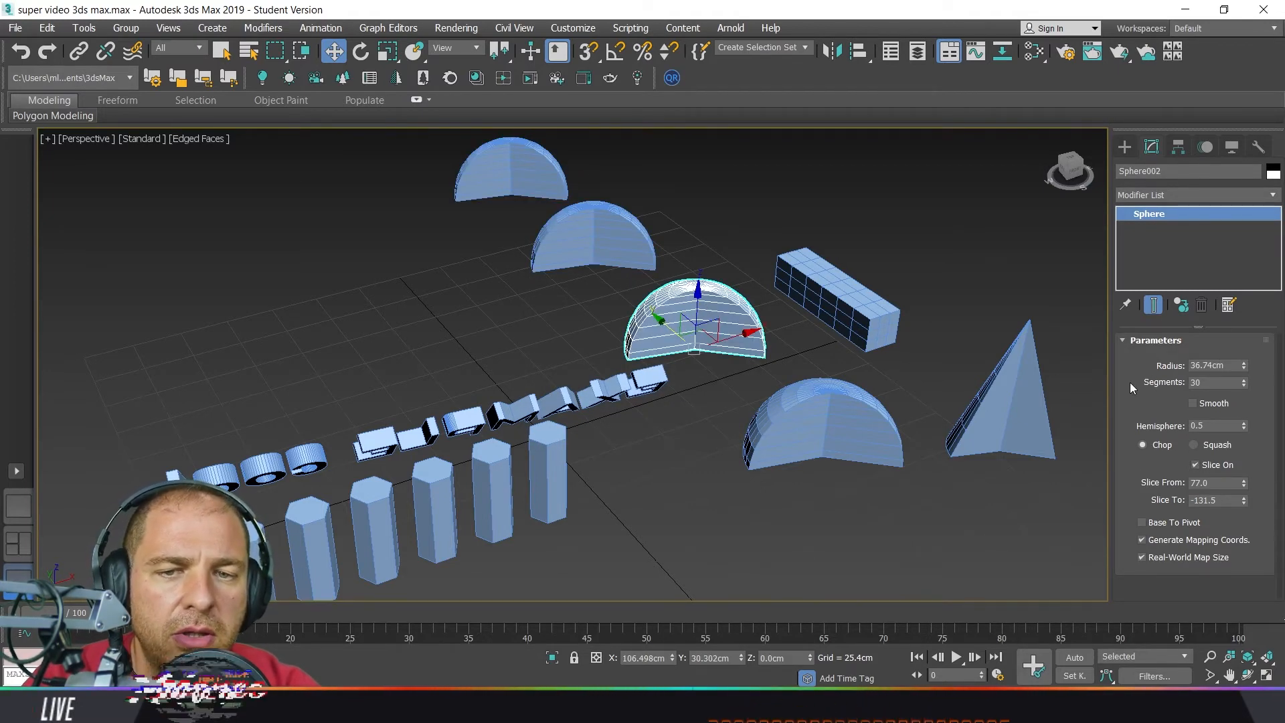
- Set the instanced hemispheres' radius to about 44.8 cm with 23 segments, and try smoothing on and off again
{"action": "mouse_move", "coordinate": [1247, 367]}
{"action": "left_mouse_down"}
{"action": "mouse_move", "coordinate": [1249, 351]}
{"action": "mouse_move", "coordinate": [1249, 387]}
{"action": "left_mouse_up"}
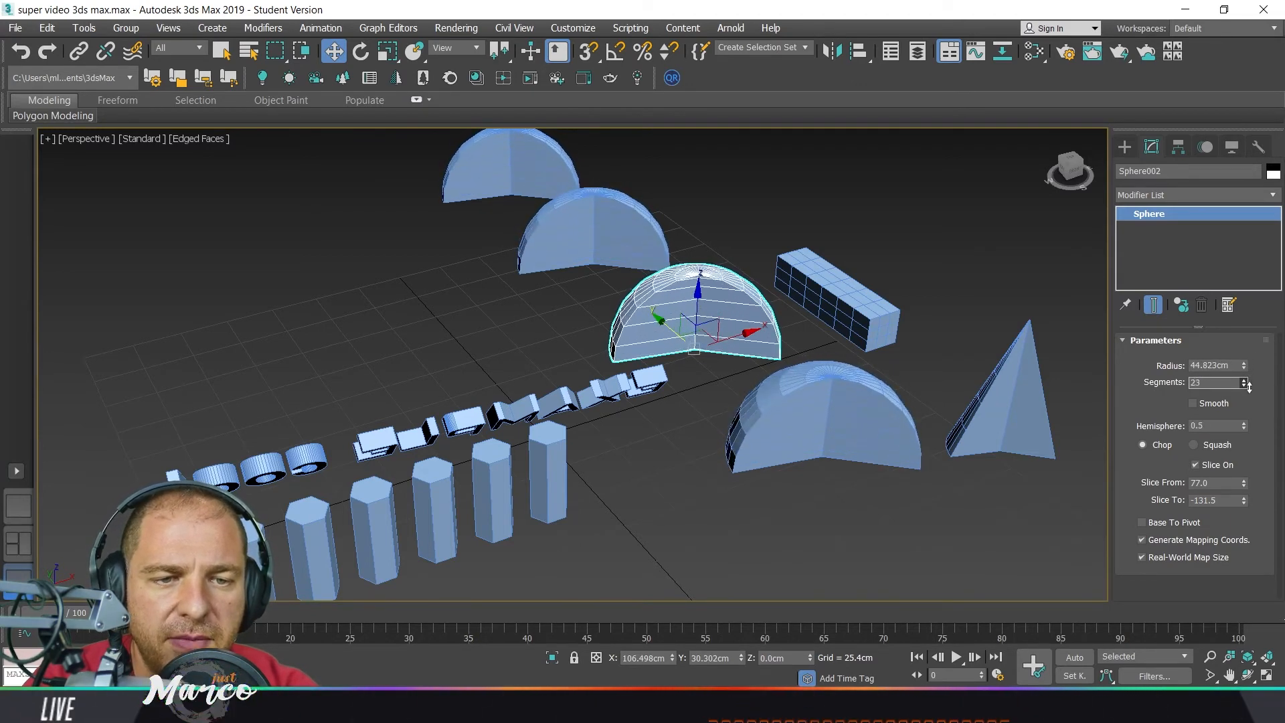
{"action": "left_click", "coordinate": [1223, 403]}
{"action": "left_click", "coordinate": [1223, 403]}
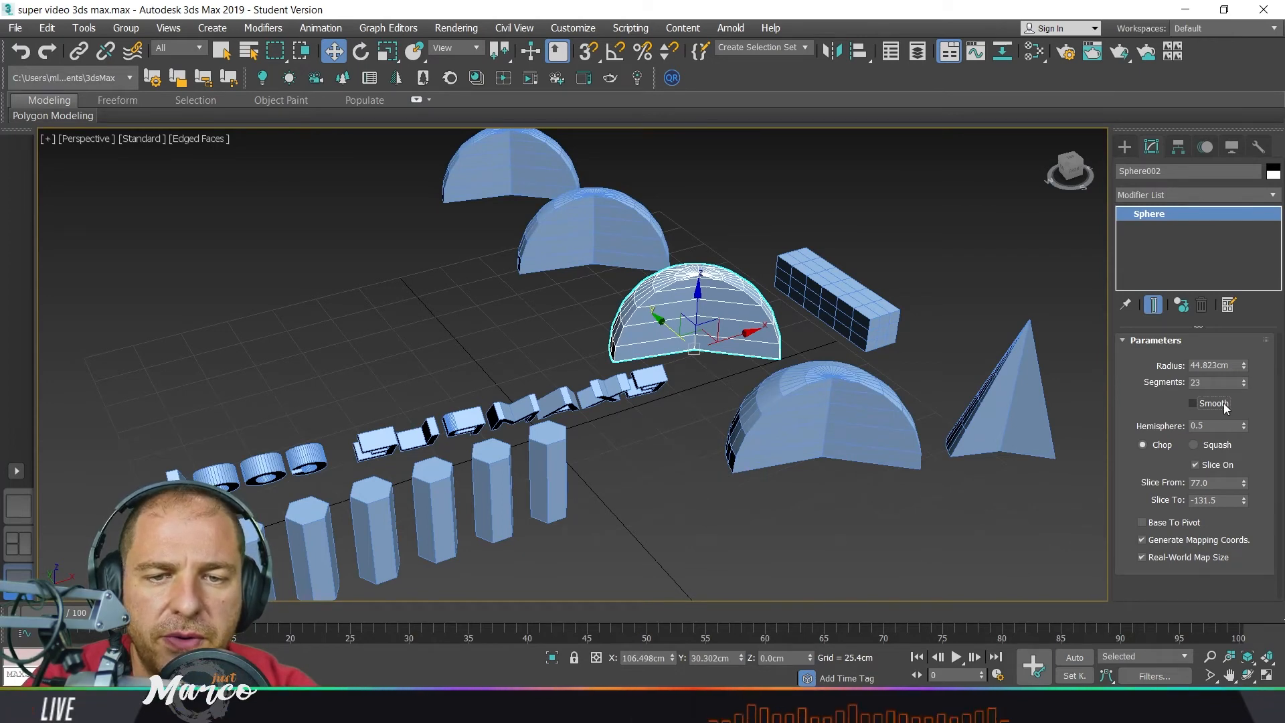
- Set the instanced hemispheres' Hemisphere value to 0.49 and their Slice From angle to 126
{"action": "left_click_drag", "start_coordinate": [1243, 428], "coordinate": [1259, 435]}
{"action": "left_click_drag", "start_coordinate": [1258, 427], "coordinate": [1269, 415]}
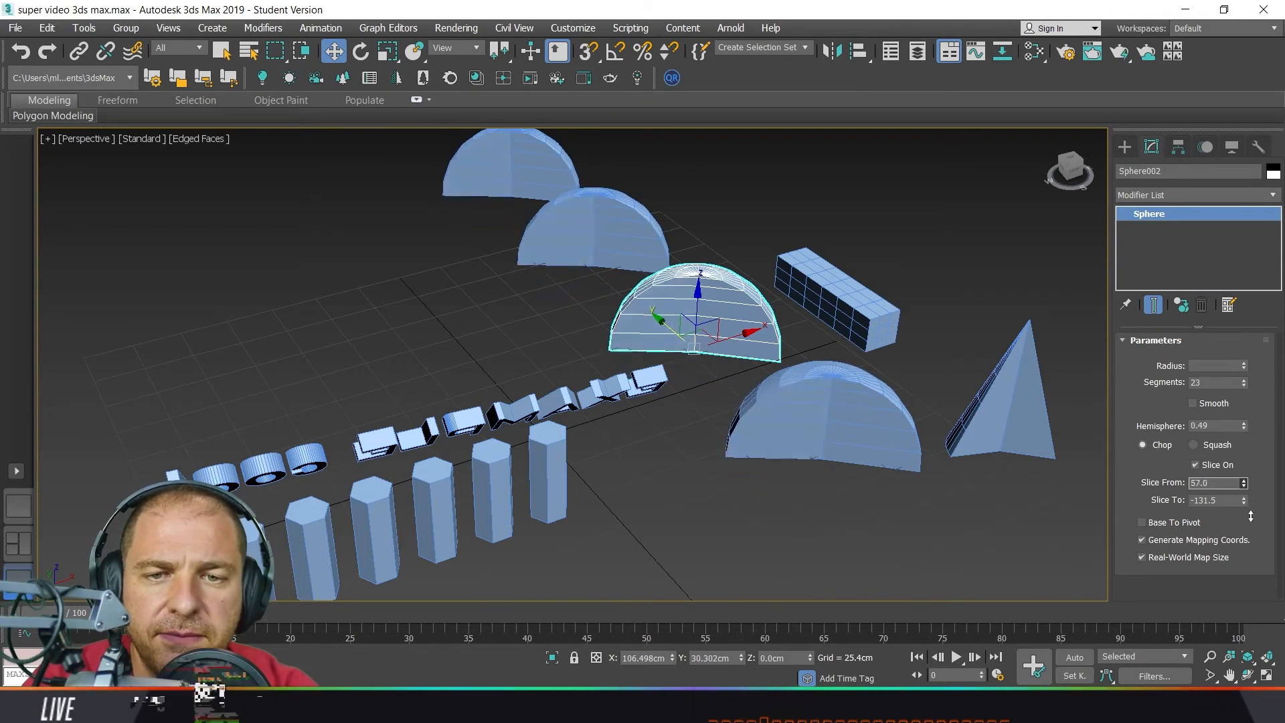
{"action": "left_click_drag", "start_coordinate": [1251, 516], "coordinate": [1240, 588]}
{"action": "left_click_drag", "start_coordinate": [1271, 503], "coordinate": [11, 492]}
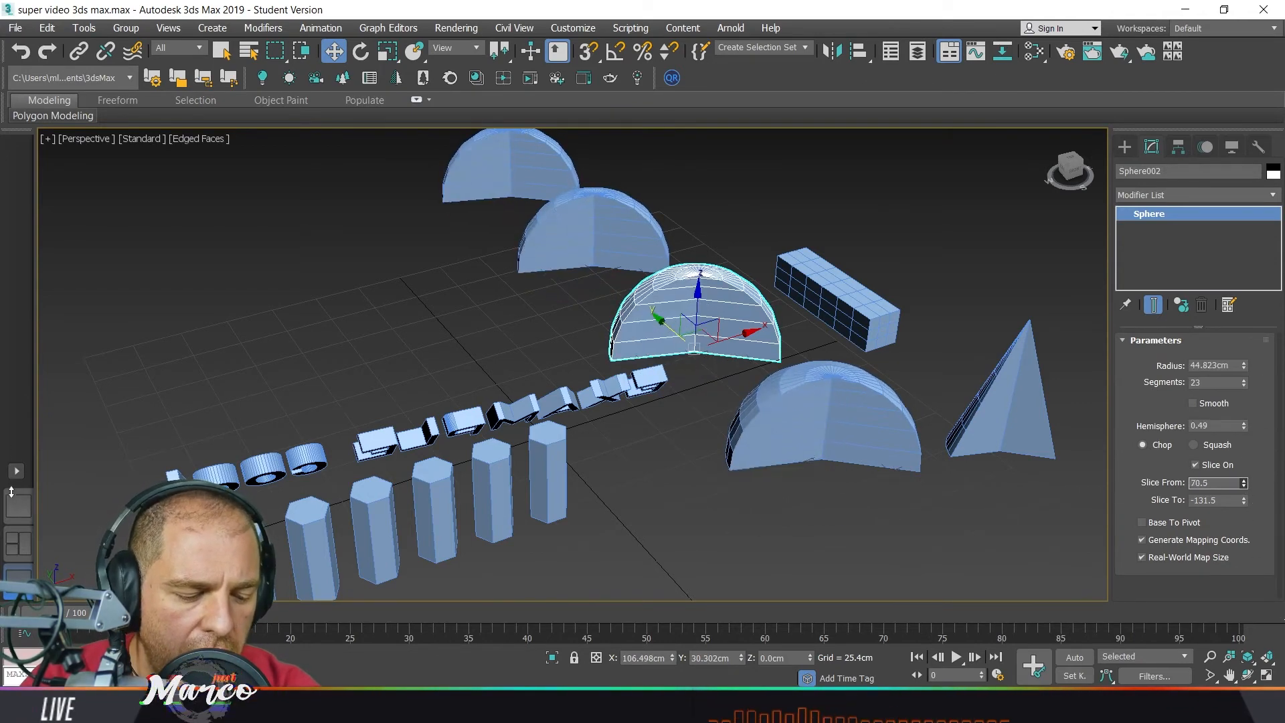
{"action": "left_click_drag", "start_coordinate": [19, 436], "coordinate": [28, 491]}
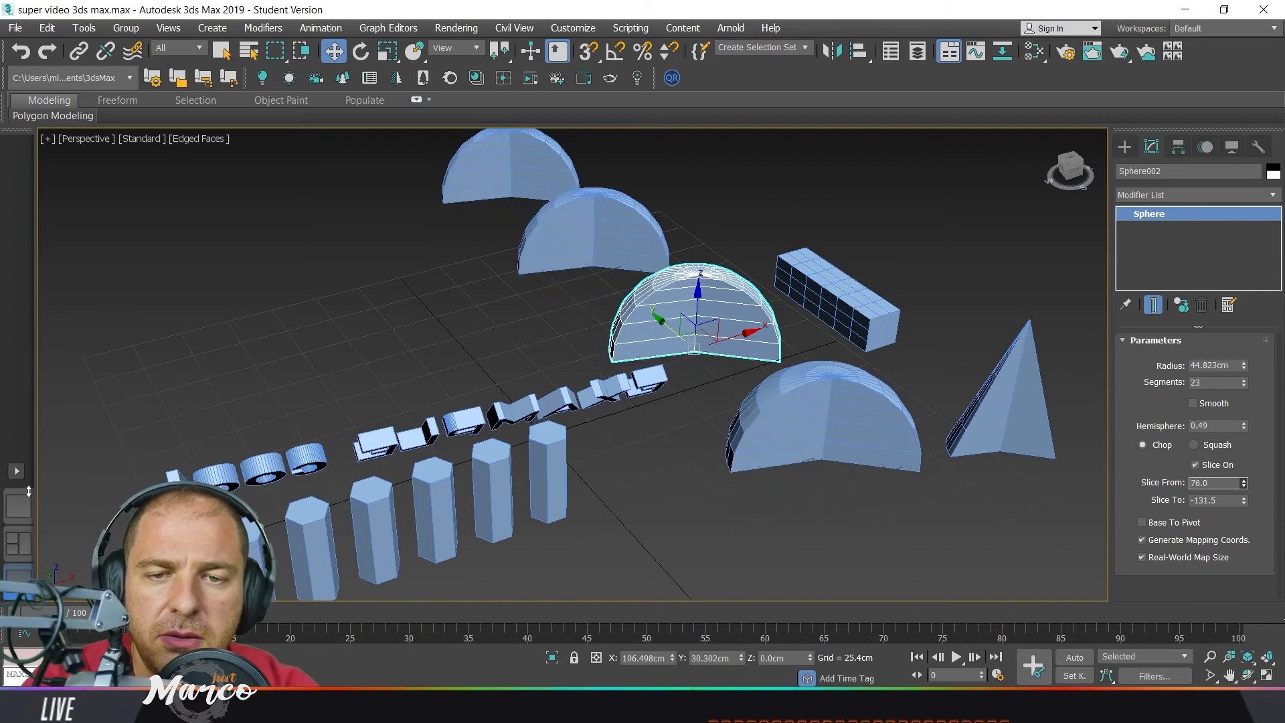
{"action": "left_click_drag", "start_coordinate": [1278, 592], "coordinate": [61, 421]}
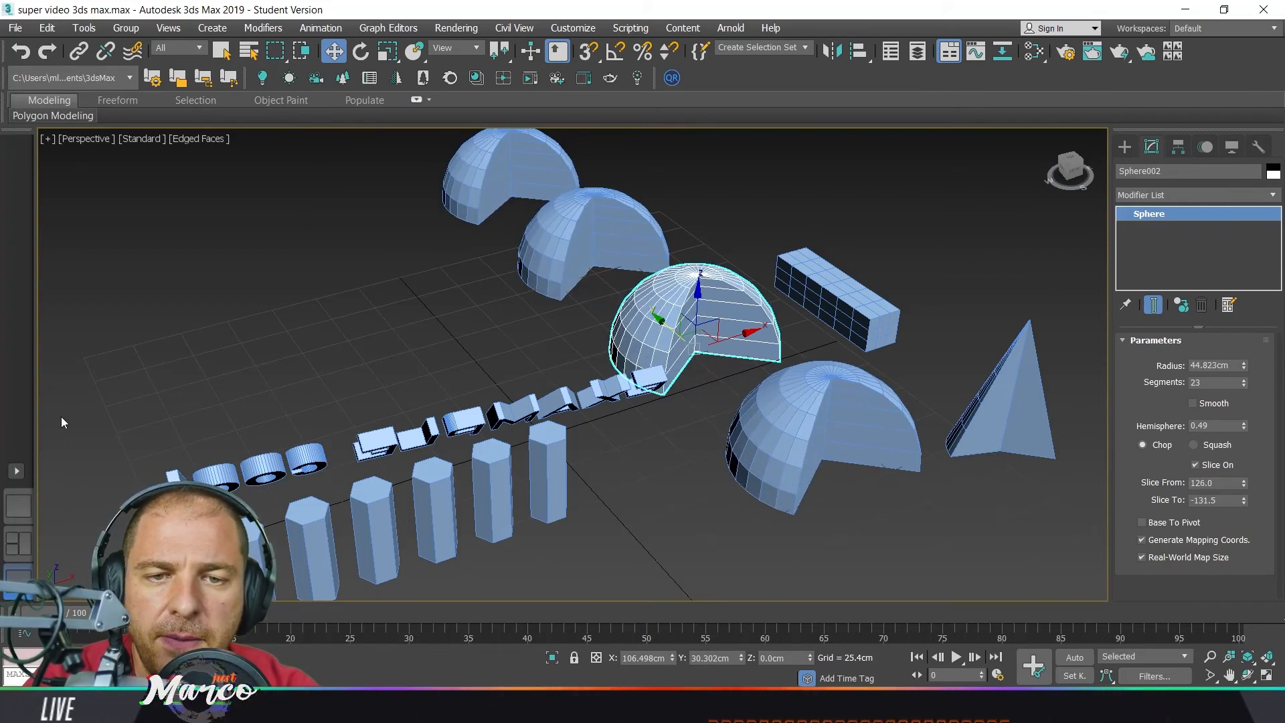
- Make the first cloned hemisphere behind the original unique and increase its radius to about 55.1 cm
{"action": "left_click", "coordinate": [830, 417]}
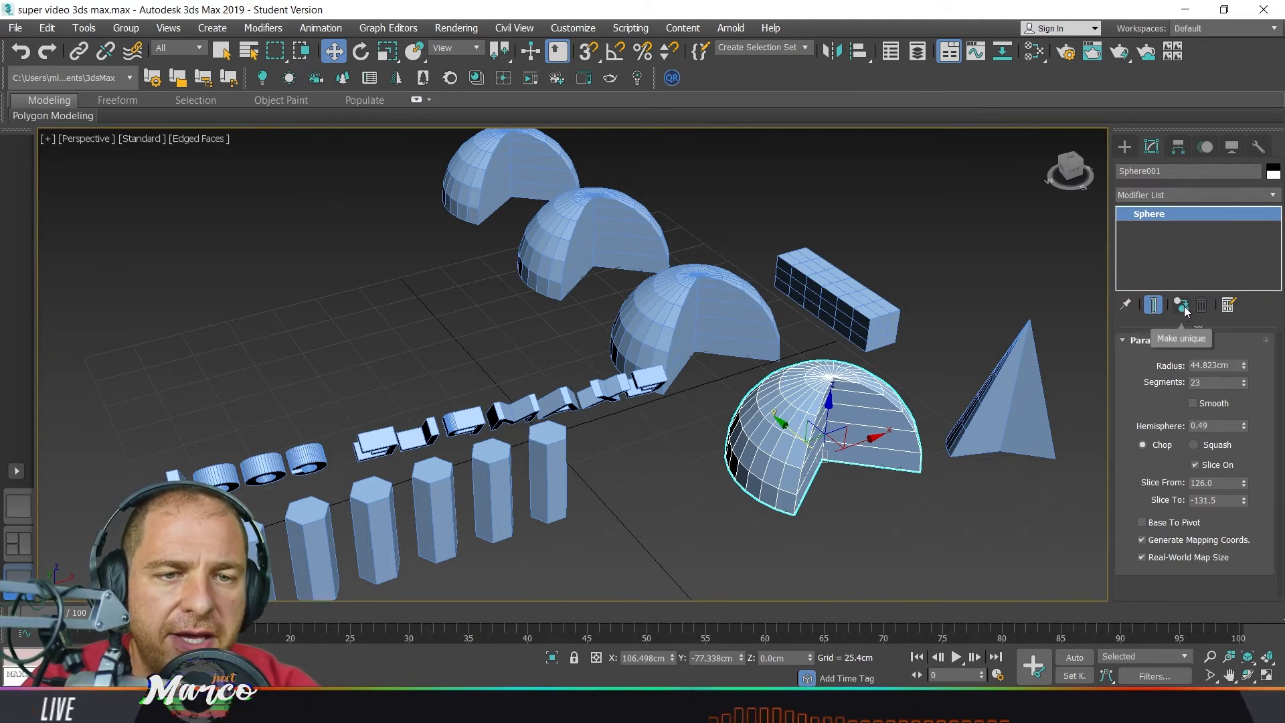
{"action": "left_click", "coordinate": [721, 276]}
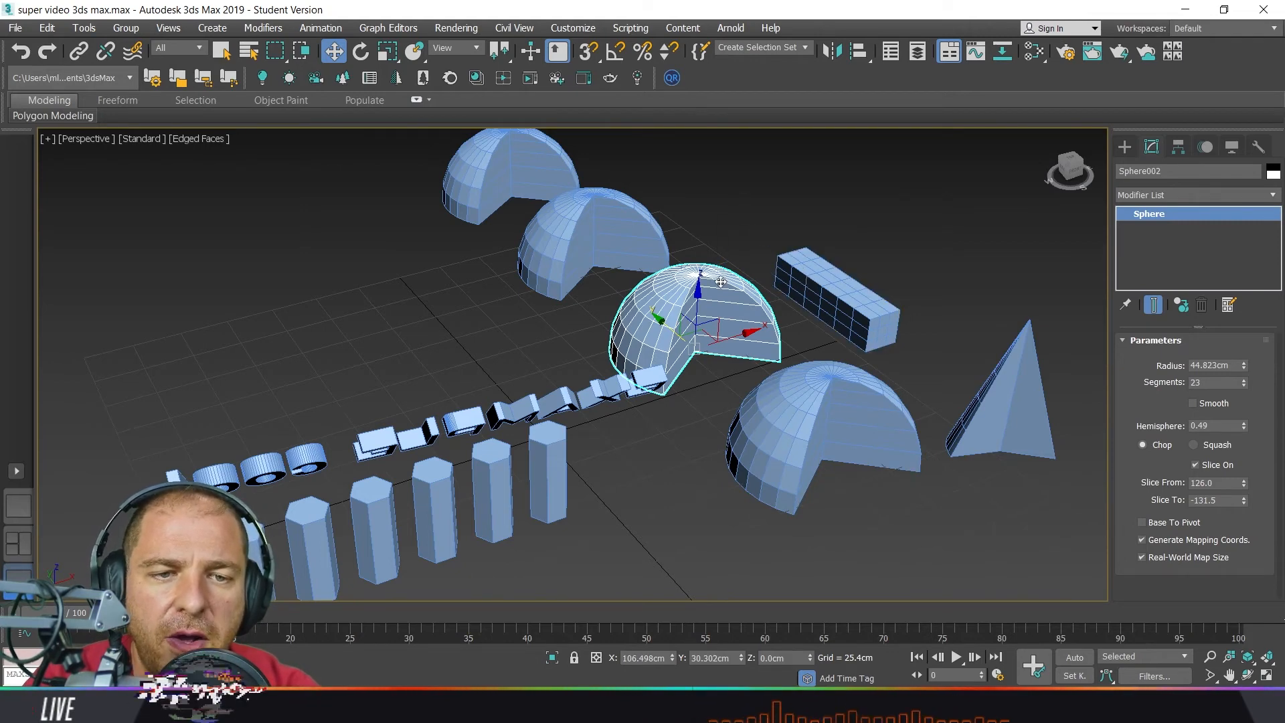
{"action": "left_click", "coordinate": [1182, 306]}
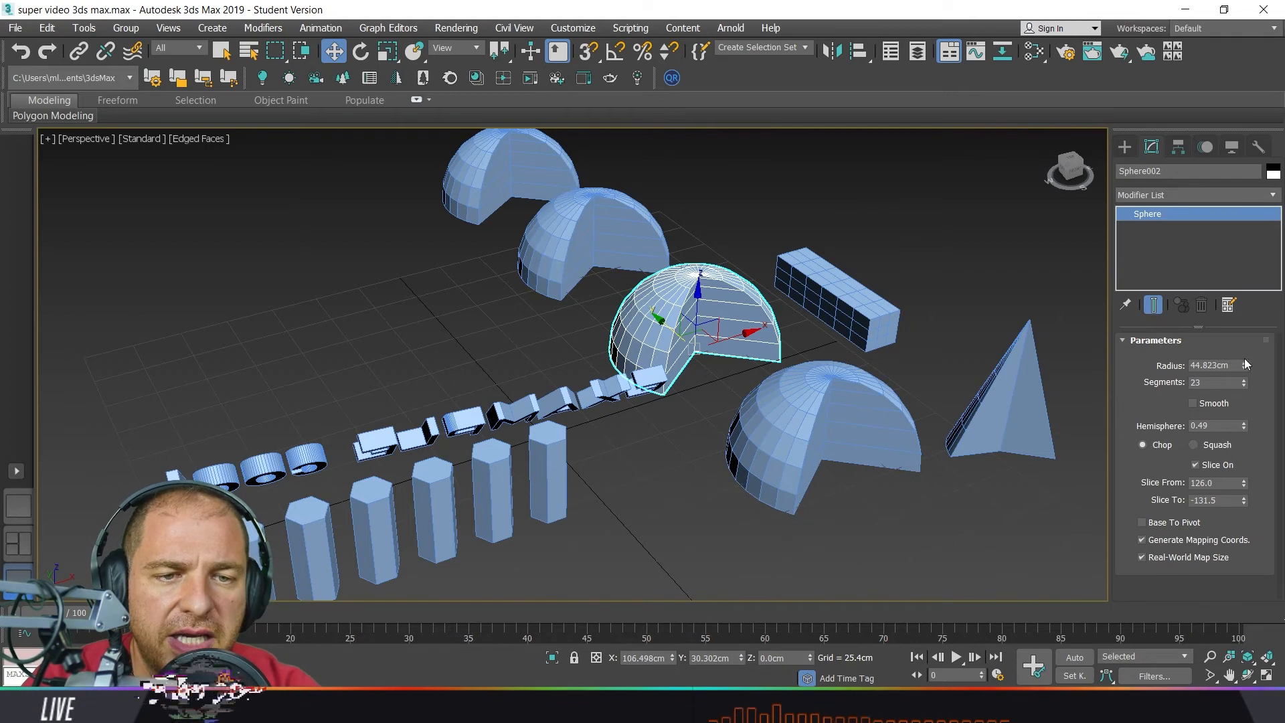
{"action": "left_click_drag", "start_coordinate": [1245, 373], "coordinate": [1245, 361]}
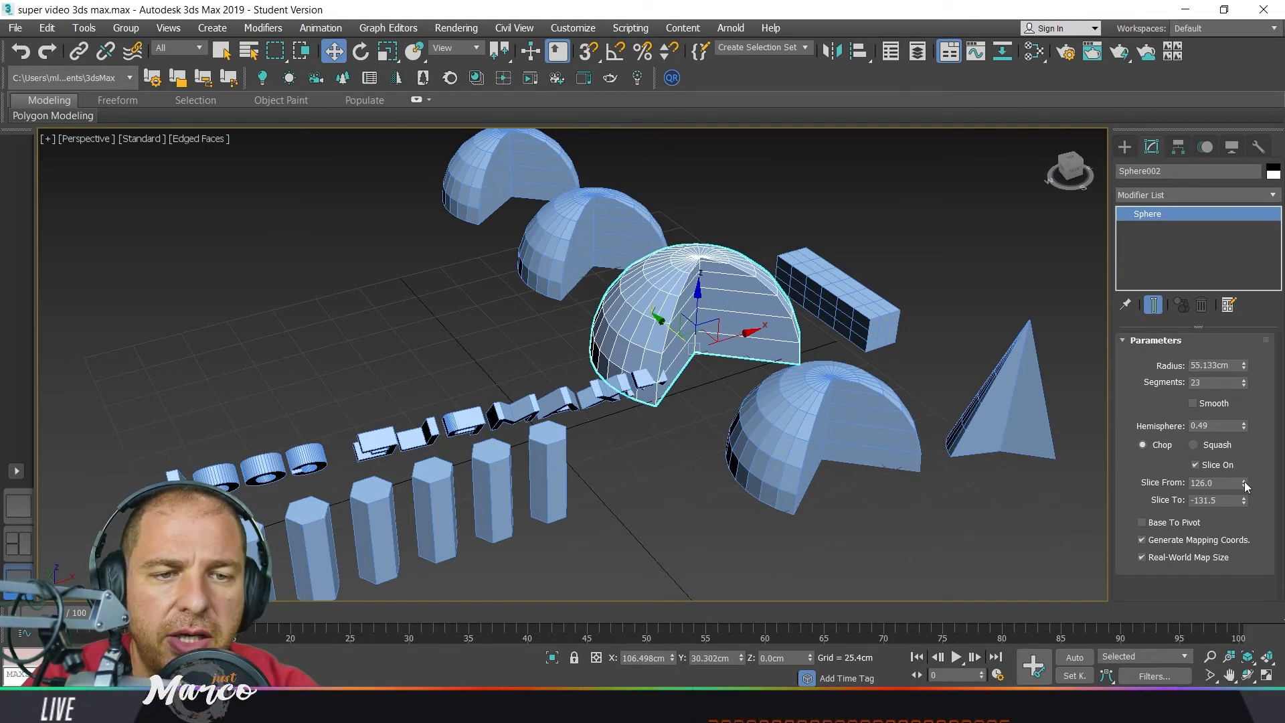
- Set the unique hemisphere's Slice From angle to -406 and reduce the remaining instanced hemispheres' radius to about 35 cm
{"action": "left_click_drag", "start_coordinate": [1245, 485], "coordinate": [1242, 507]}
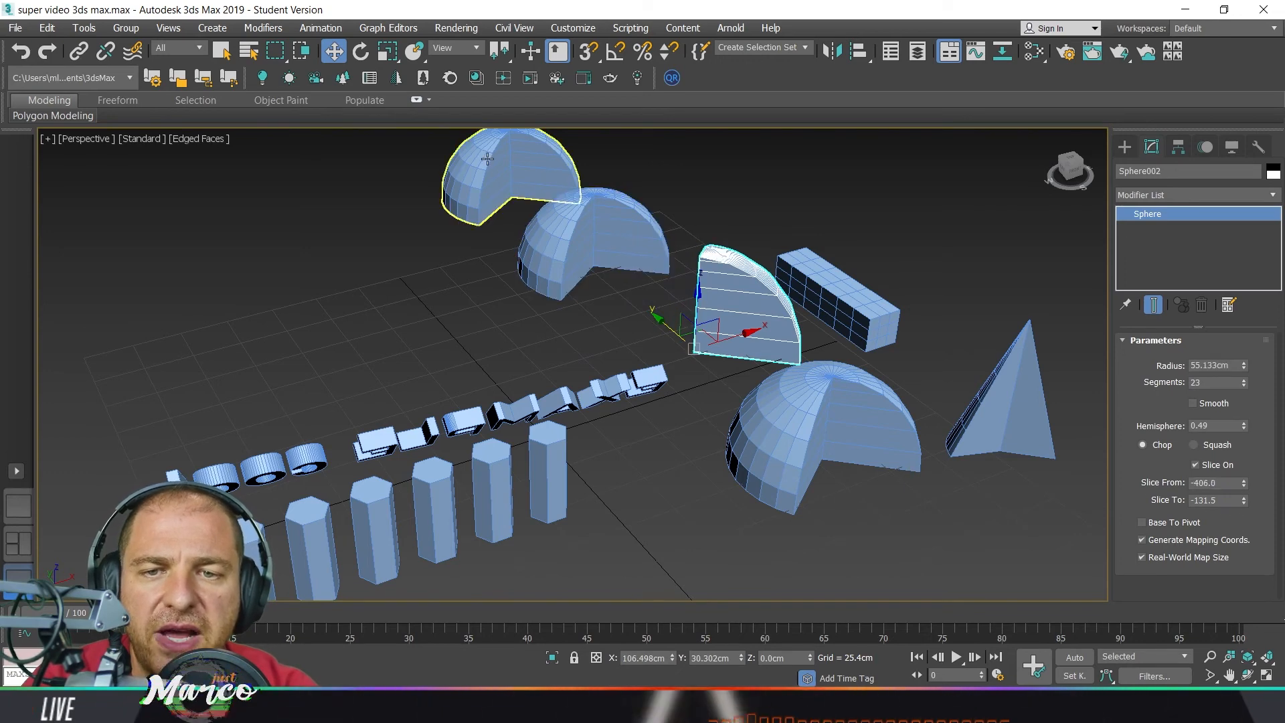
{"action": "left_click", "coordinate": [499, 178]}
{"action": "mouse_move", "coordinate": [1244, 367]}
{"action": "left_mouse_down"}
{"action": "mouse_move", "coordinate": [1249, 342]}
{"action": "mouse_move", "coordinate": [1250, 381]}
{"action": "left_mouse_up"}
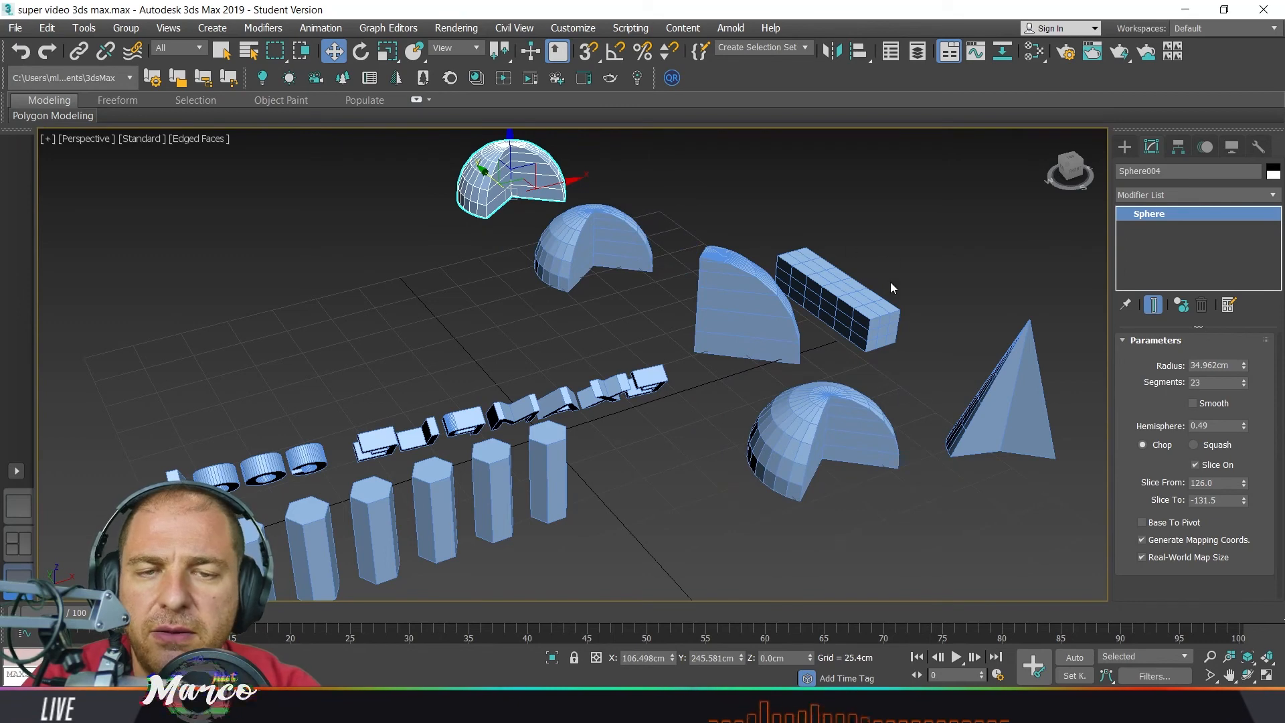
- Delete the hemispheres, box, pyramid and row of small shapes, keeping only the row of hexagonal cylinders
{"action": "left_click_drag", "start_coordinate": [754, 434], "coordinate": [581, 403]}
{"action": "key", "text": "Delete"}
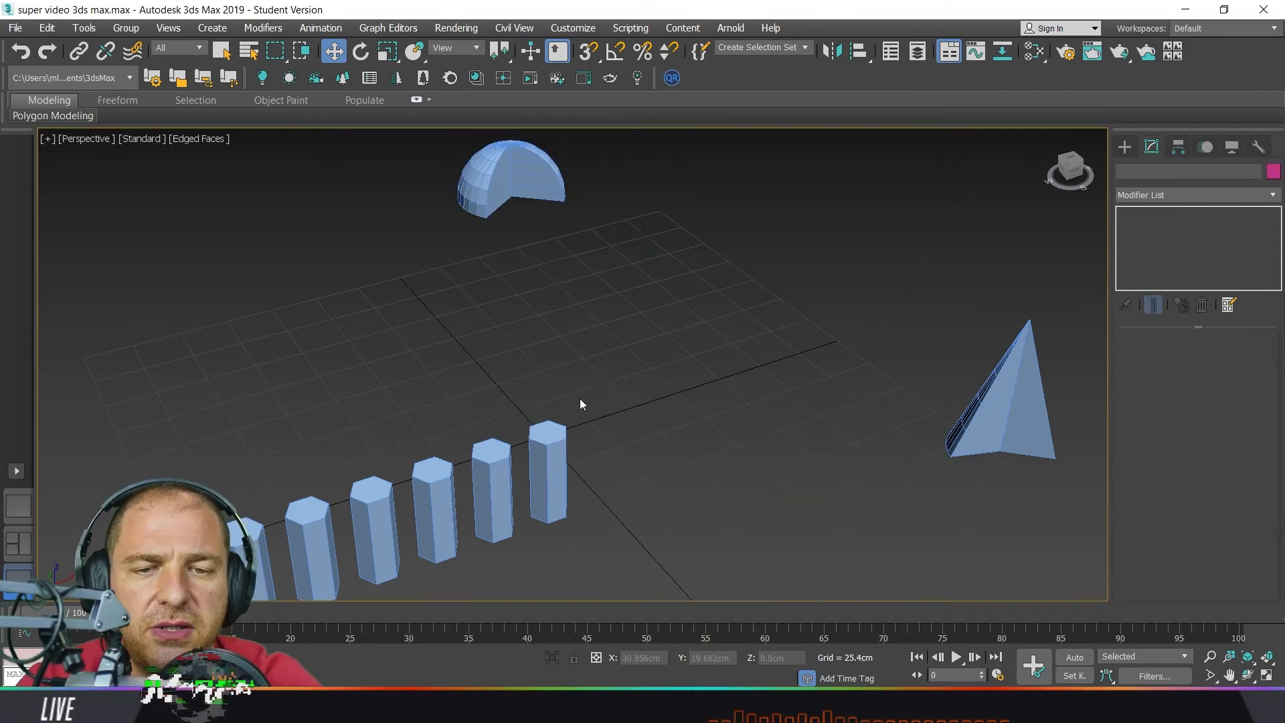
{"action": "left_click_drag", "start_coordinate": [446, 230], "coordinate": [430, 221]}
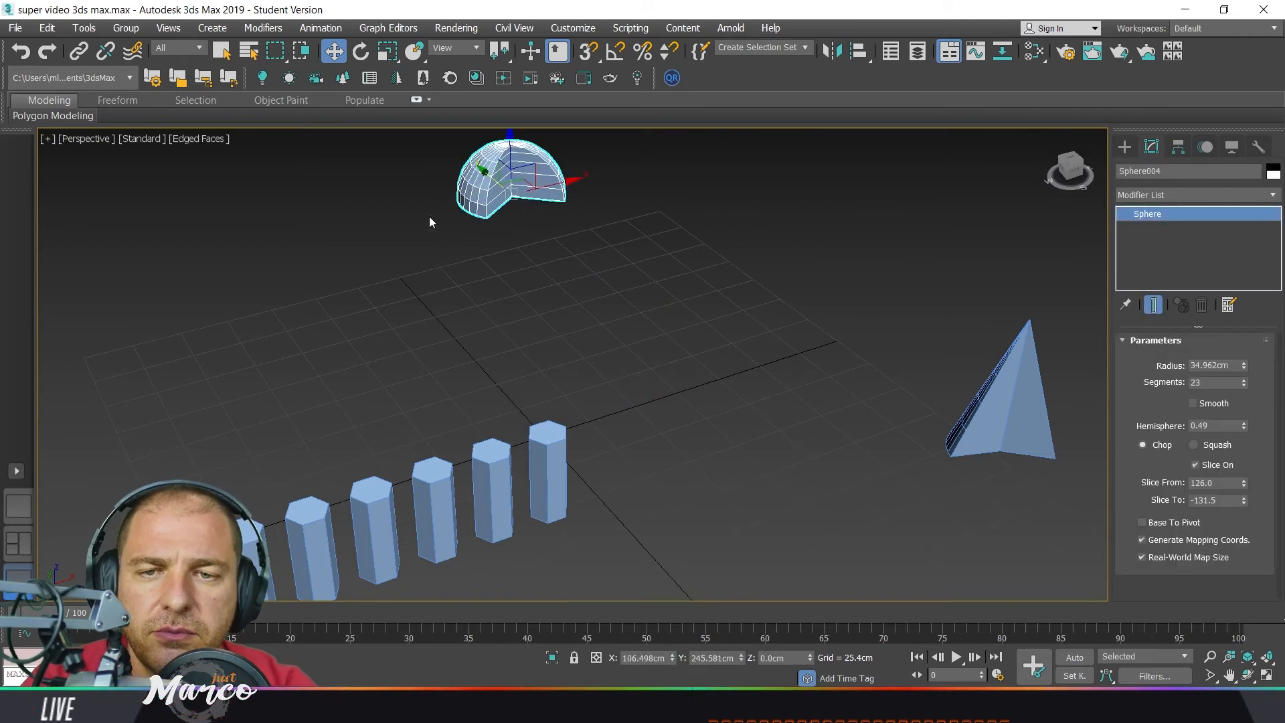
{"action": "key", "text": "Delete"}
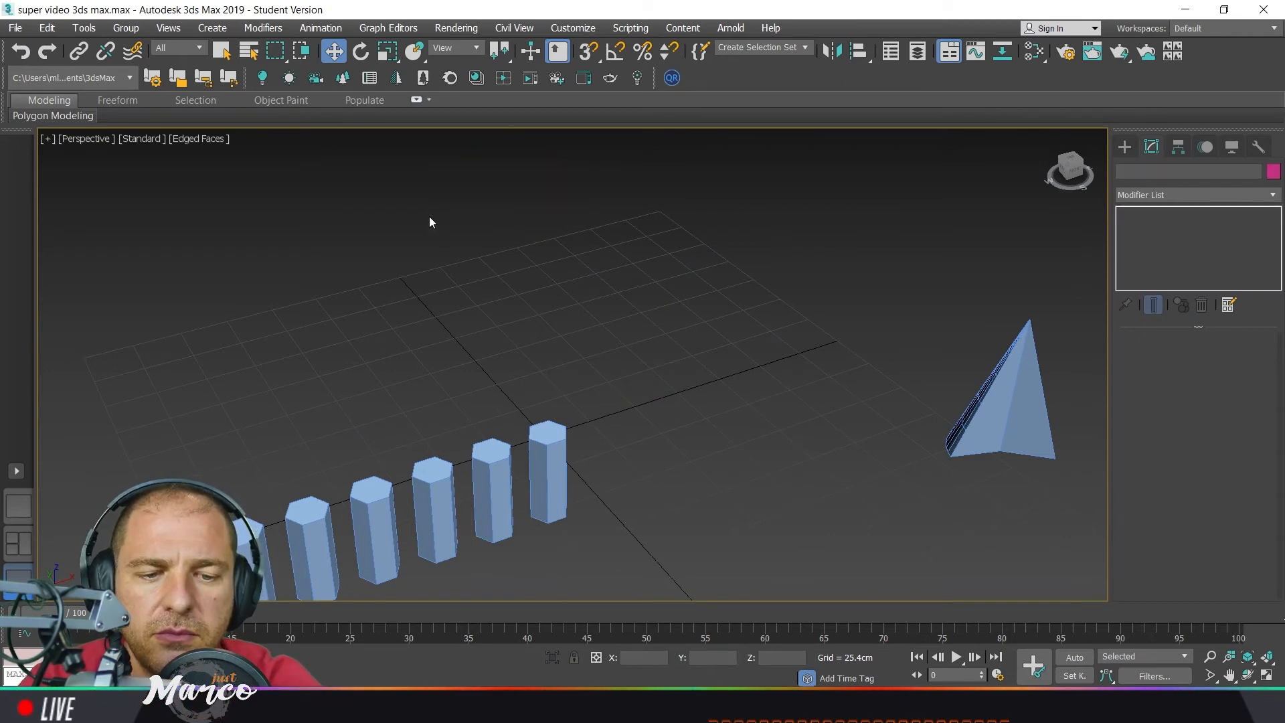
{"action": "left_click", "coordinate": [976, 406]}
{"action": "key", "text": "Delete"}
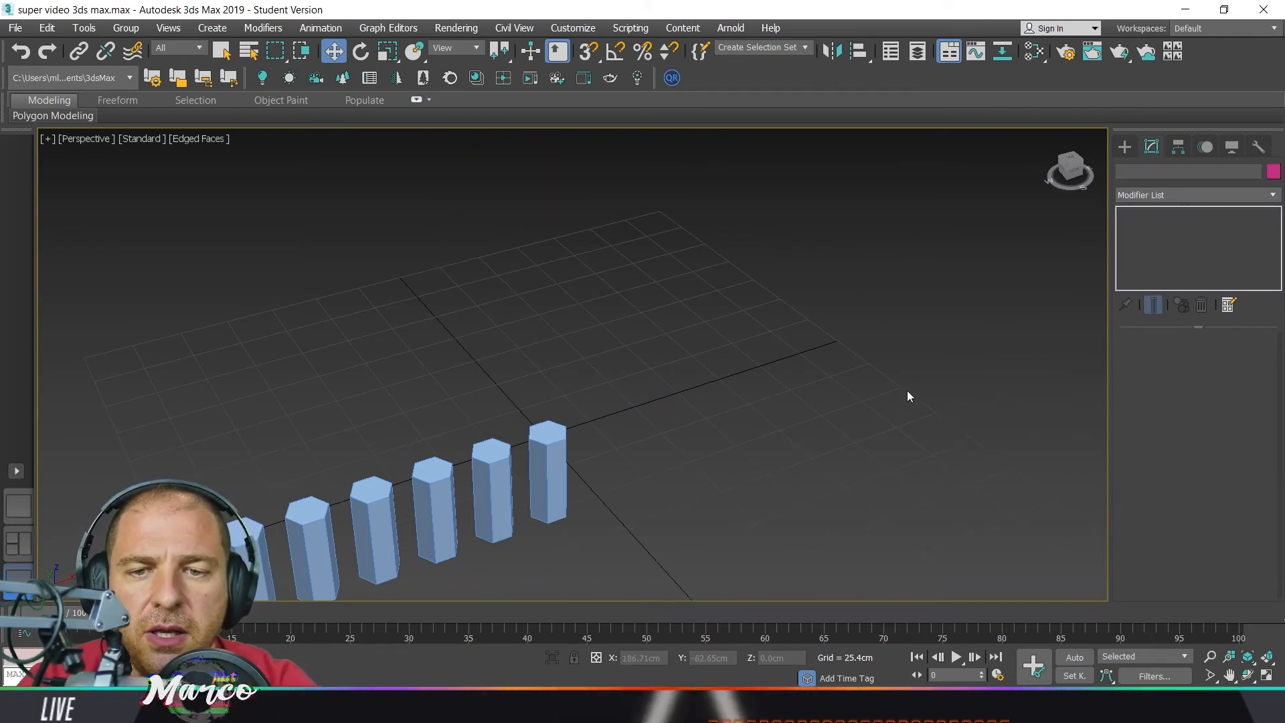
- Rotate-clone the hexagonal cylinder at the row's end nearest the grid centre about X by about 48.7°, as 3 instances
{"action": "middle_click_drag", "start_coordinate": [493, 441], "coordinate": [552, 380]}
{"action": "left_click", "coordinate": [611, 415]}
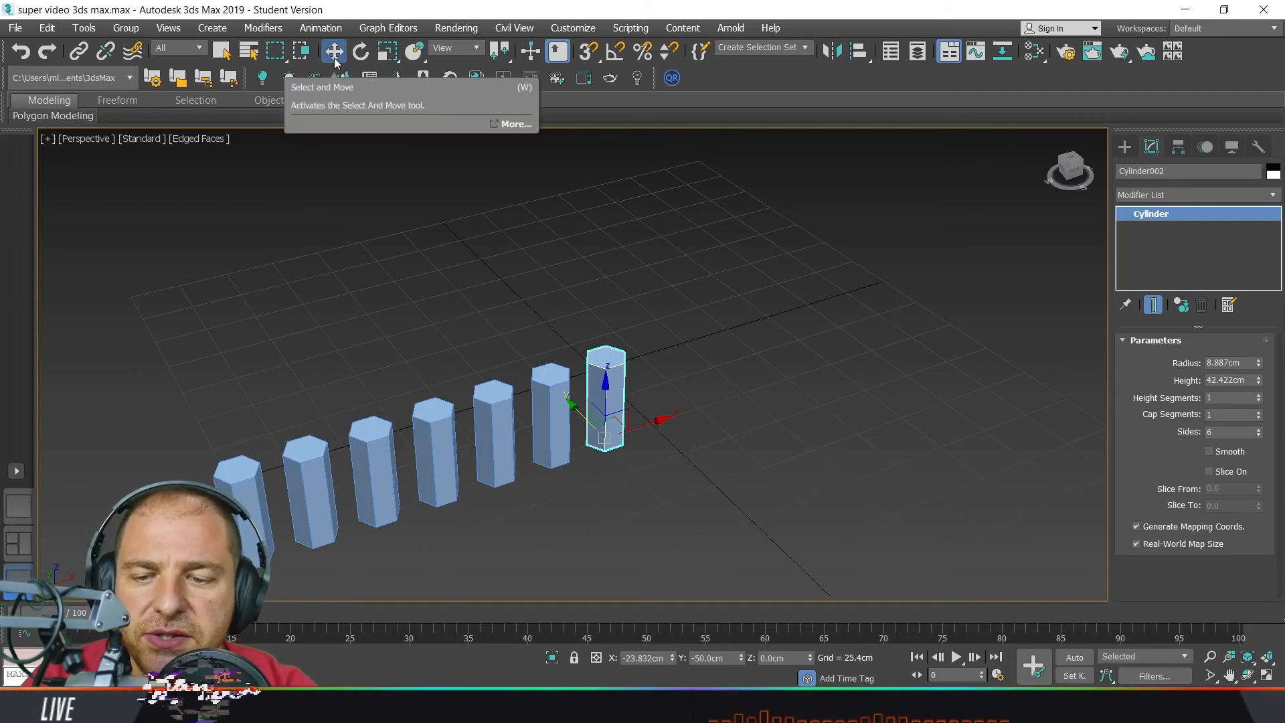
{"action": "left_click", "coordinate": [363, 53]}
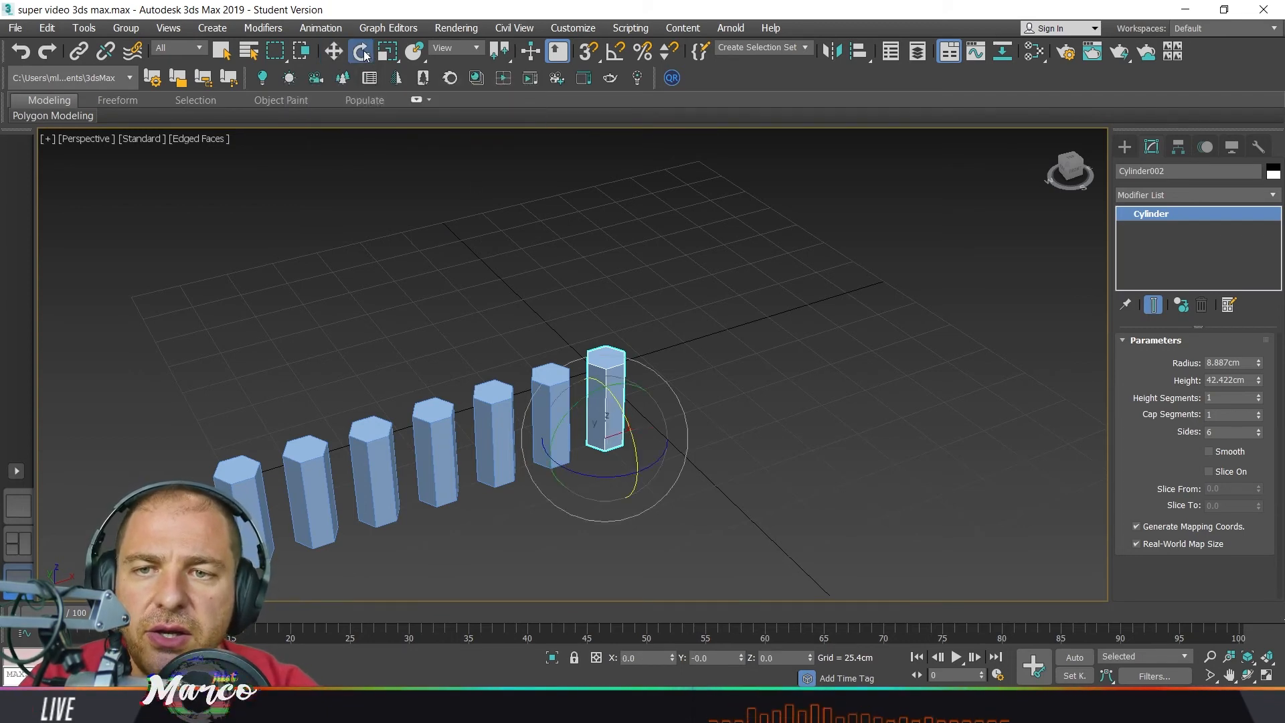
{"action": "middle_click_drag", "start_coordinate": [602, 459], "coordinate": [624, 455], "text": "alt"}
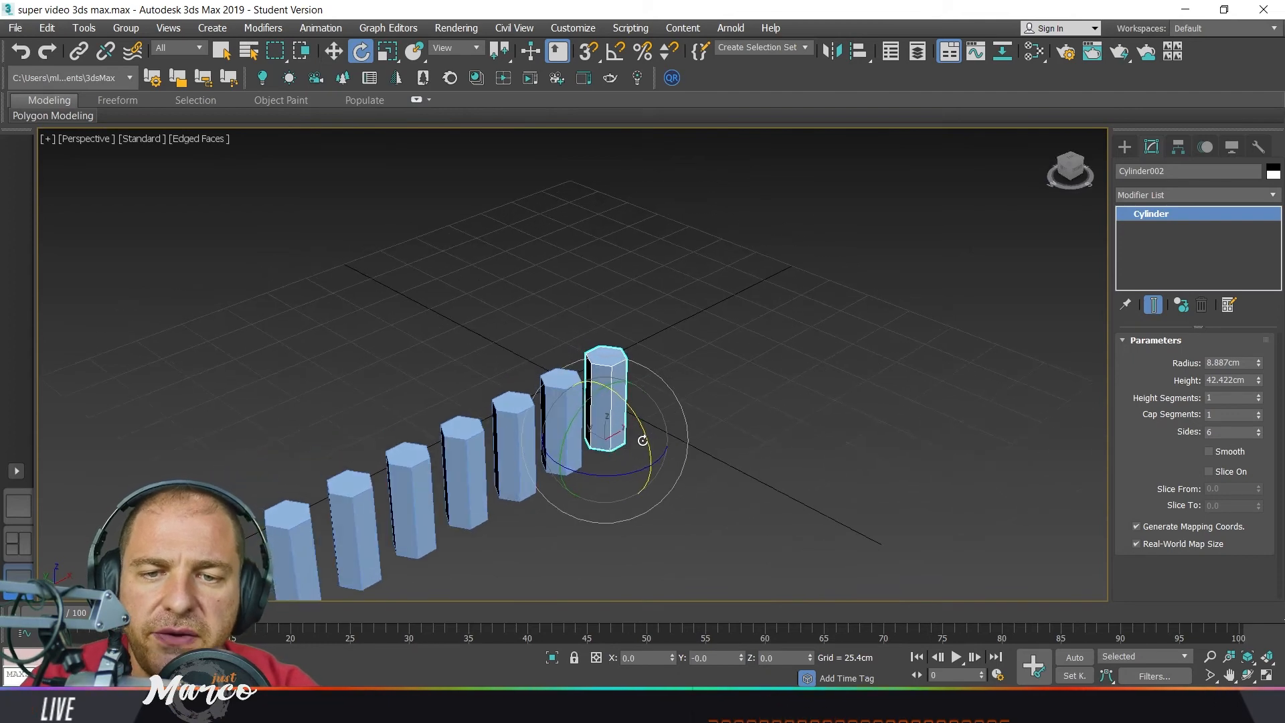
{"action": "left_click_drag", "start_coordinate": [643, 430], "coordinate": [693, 482], "text": "shift"}
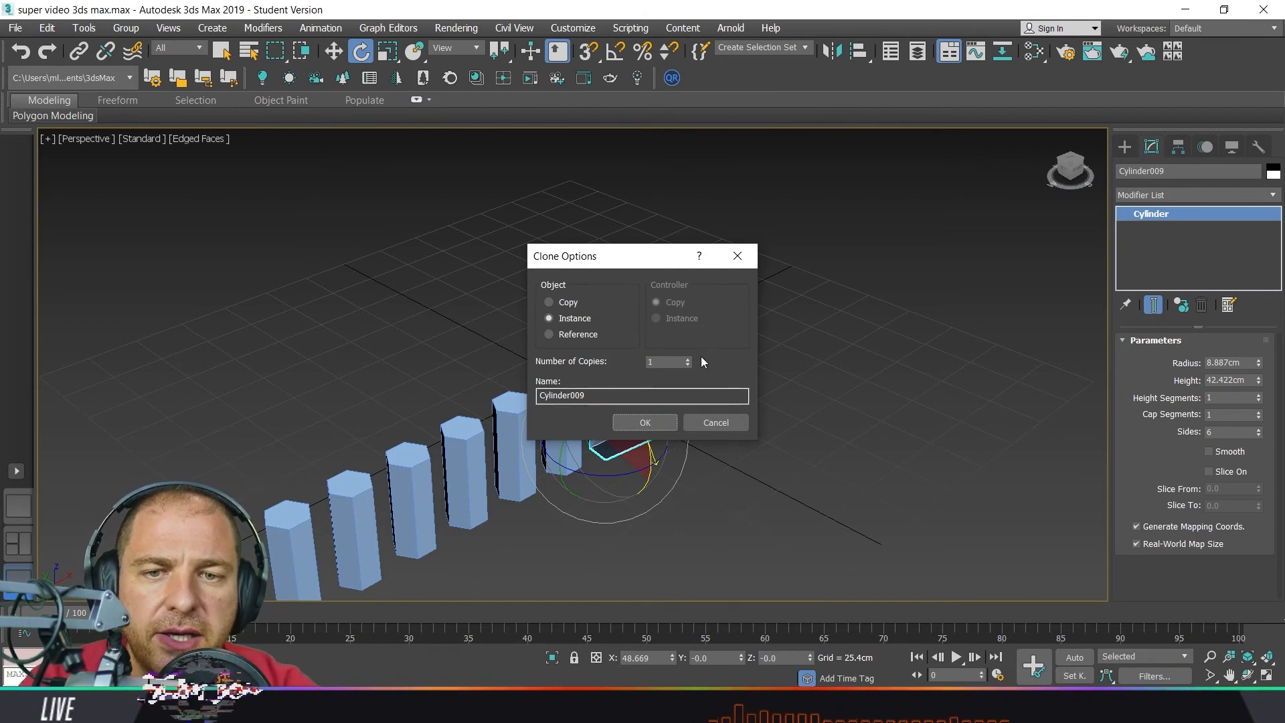
{"action": "left_click", "coordinate": [673, 421]}
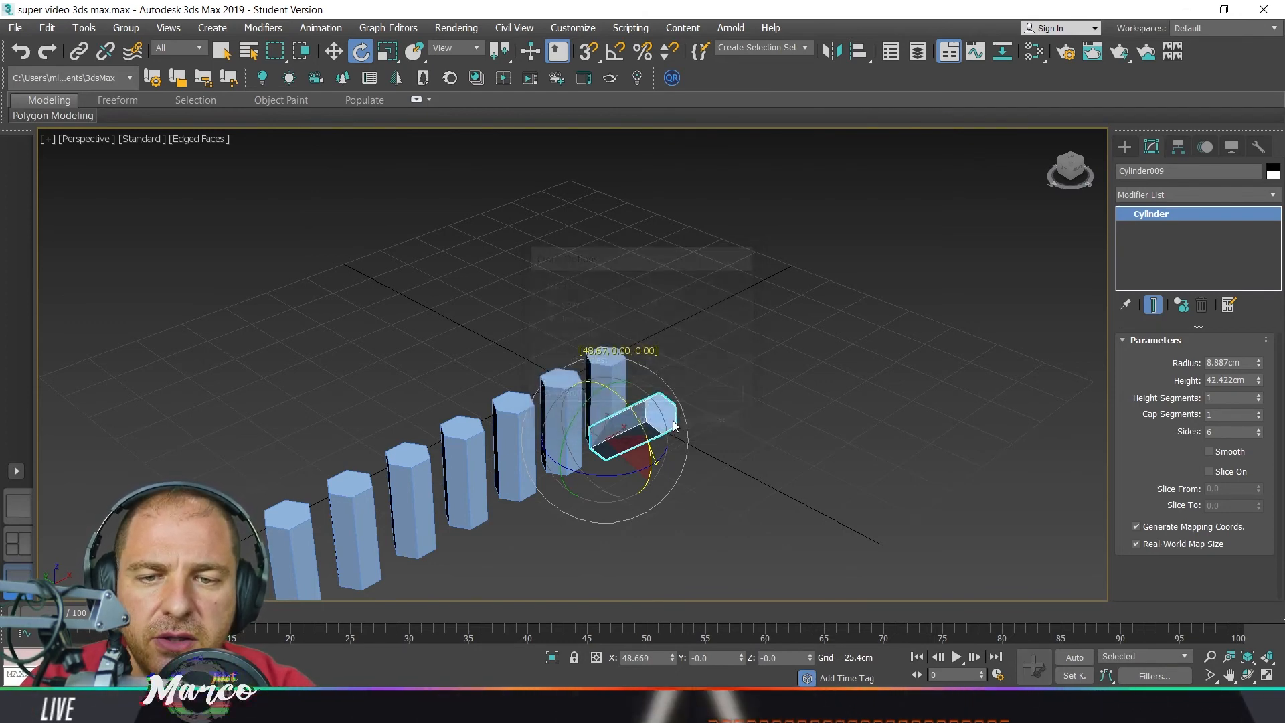
{"action": "mouse_move", "coordinate": [725, 424]}
{"action": "middle_mouse_down", "text": "alt"}
{"action": "mouse_move", "coordinate": [801, 447]}
{"action": "mouse_move", "coordinate": [597, 400]}
{"action": "mouse_move", "coordinate": [825, 424]}
{"action": "mouse_move", "coordinate": [798, 425]}
{"action": "middle_mouse_up", "text": "alt"}
{"action": "scroll", "coordinate": [596, 443], "scroll_direction": "up", "scroll_amount": 5}
{"action": "middle_click_drag", "start_coordinate": [640, 438], "coordinate": [807, 400]}
{"action": "scroll", "coordinate": [807, 400], "scroll_direction": "down", "scroll_amount": 2}
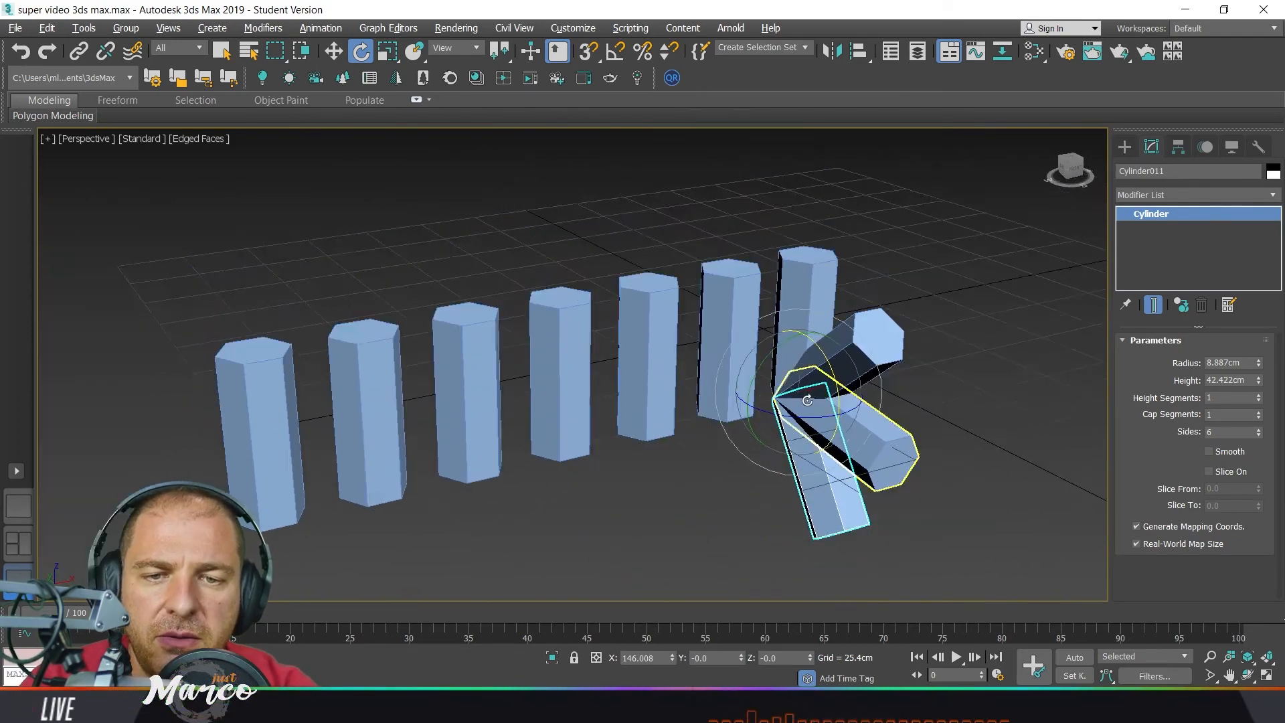
- Scale-clone the cylinder at the opposite end of the row along X to about 153.7% per step, as 3 instances
{"action": "scroll", "coordinate": [807, 401], "scroll_direction": "down", "scroll_amount": 3}
{"action": "left_click", "coordinate": [472, 419]}
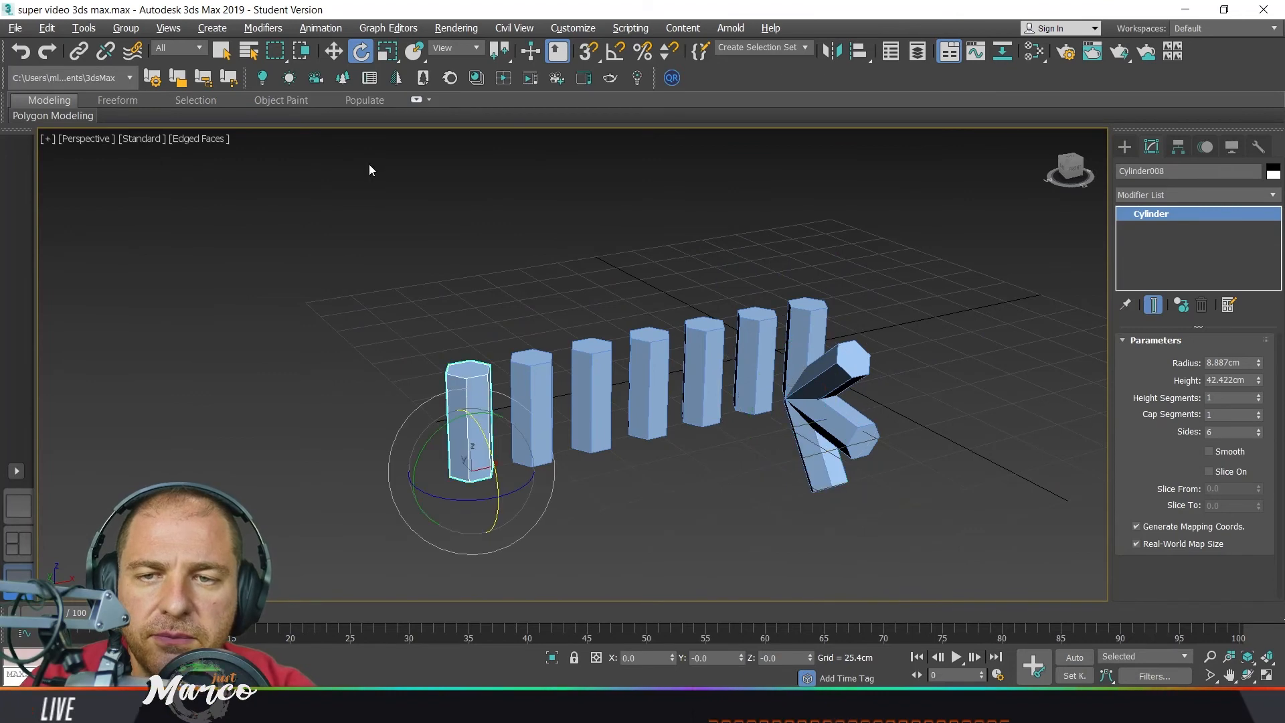
{"action": "left_click", "coordinate": [388, 52]}
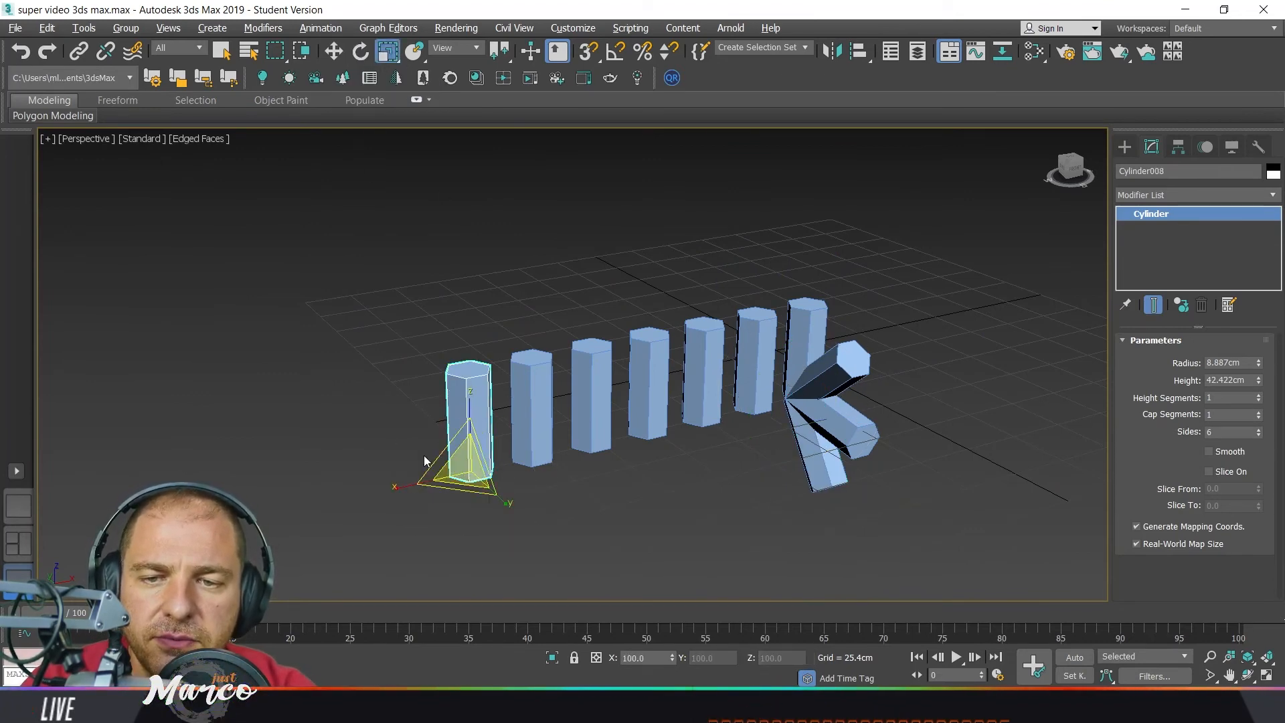
{"action": "left_click_drag", "start_coordinate": [415, 482], "coordinate": [391, 487], "text": "shift"}
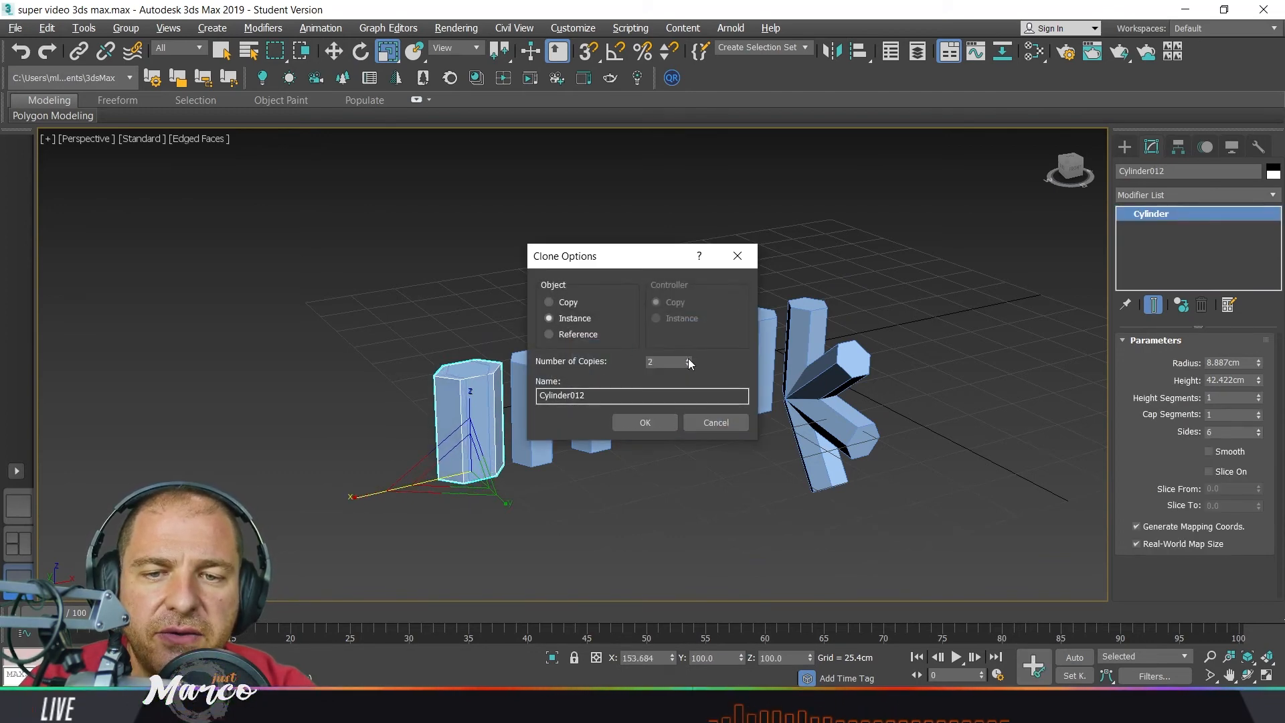
{"action": "left_click", "coordinate": [654, 421]}
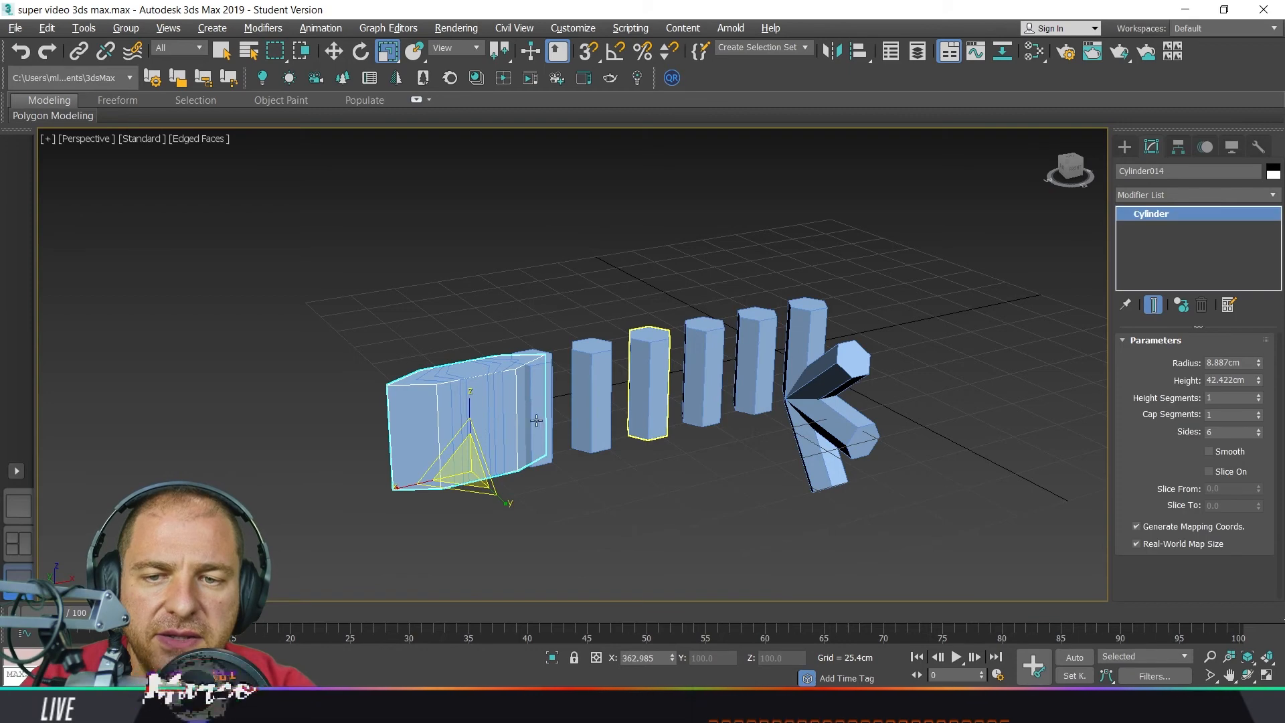
{"action": "scroll", "coordinate": [536, 420], "scroll_direction": "up", "scroll_amount": 3}
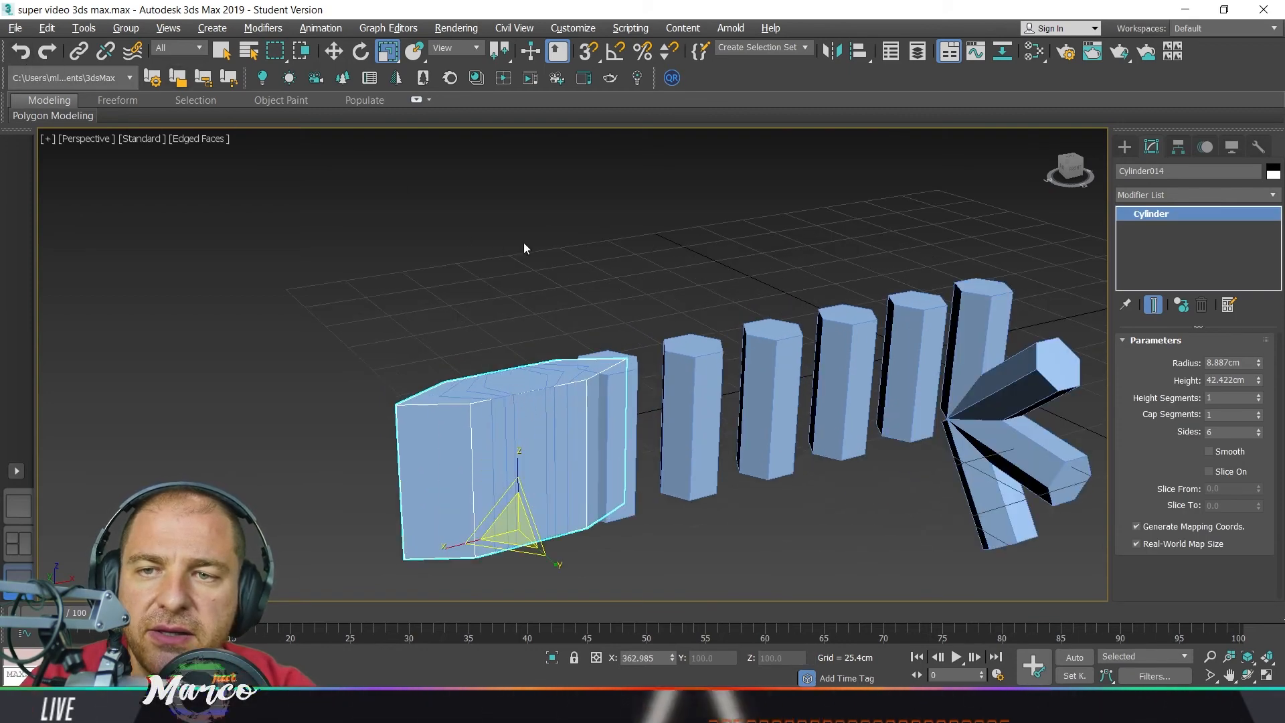
- Lower the three scaled clones along Z by staggered amounts, the widest furthest and the narrowest to about -8.2 cm
{"action": "key", "text": "w"}
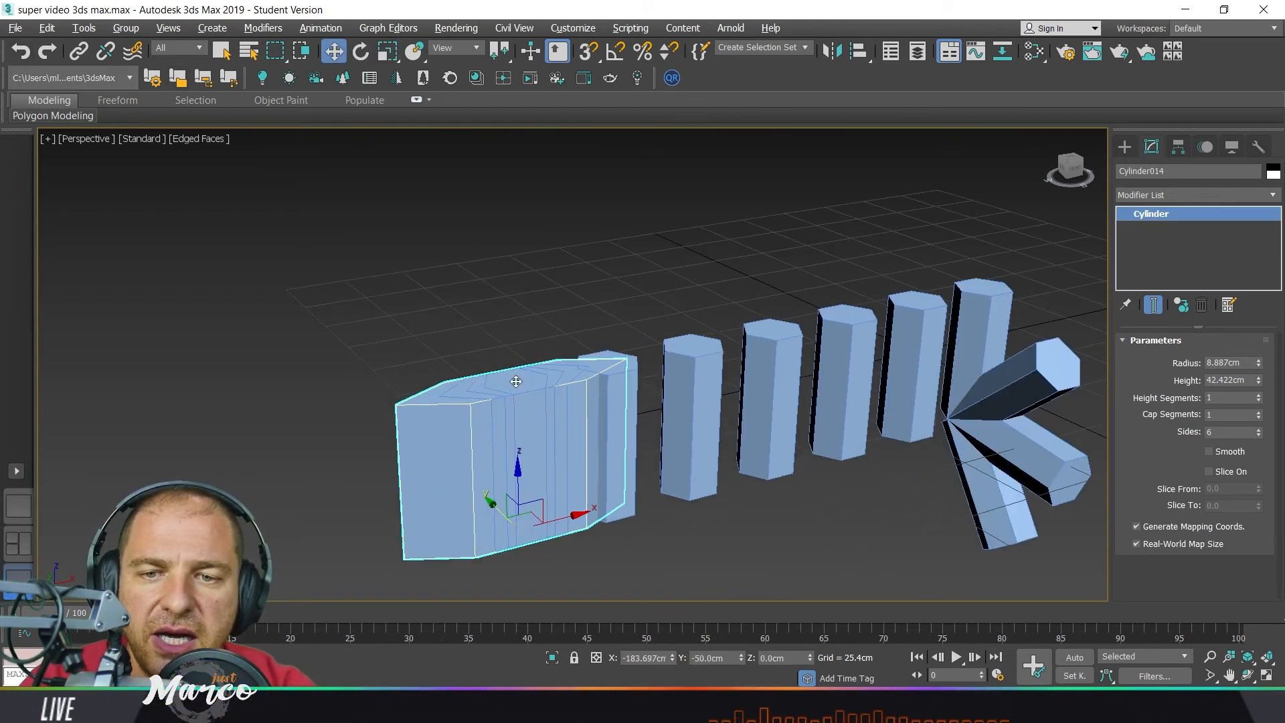
{"action": "left_click_drag", "start_coordinate": [519, 487], "coordinate": [520, 544]}
{"action": "left_click", "coordinate": [516, 484]}
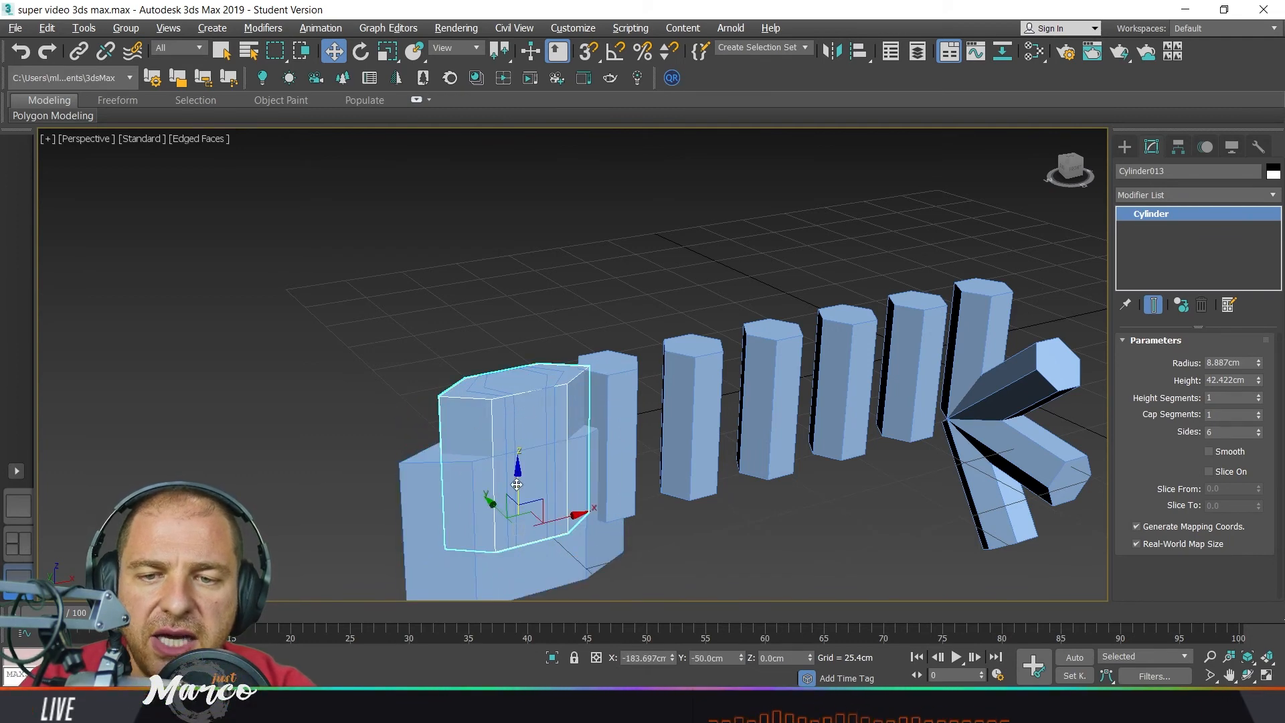
{"action": "left_click_drag", "start_coordinate": [517, 484], "coordinate": [519, 517]}
{"action": "left_click", "coordinate": [495, 406]}
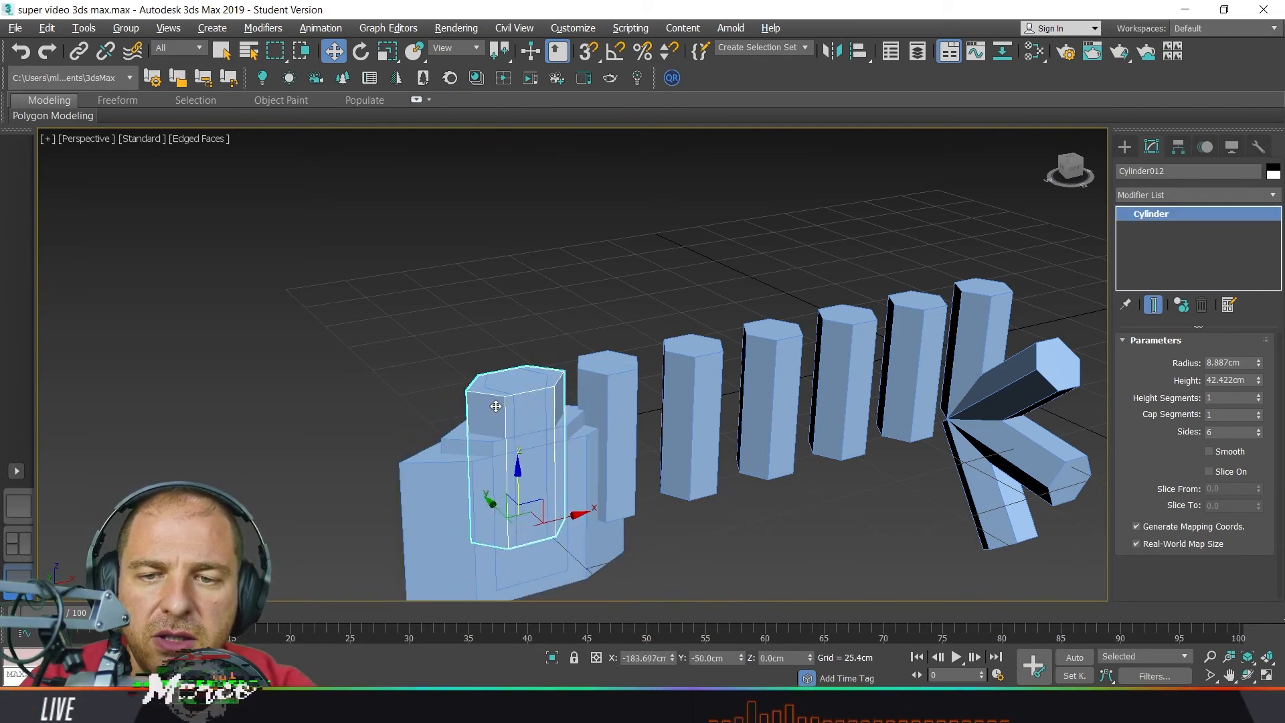
{"action": "left_click_drag", "start_coordinate": [518, 472], "coordinate": [518, 500]}
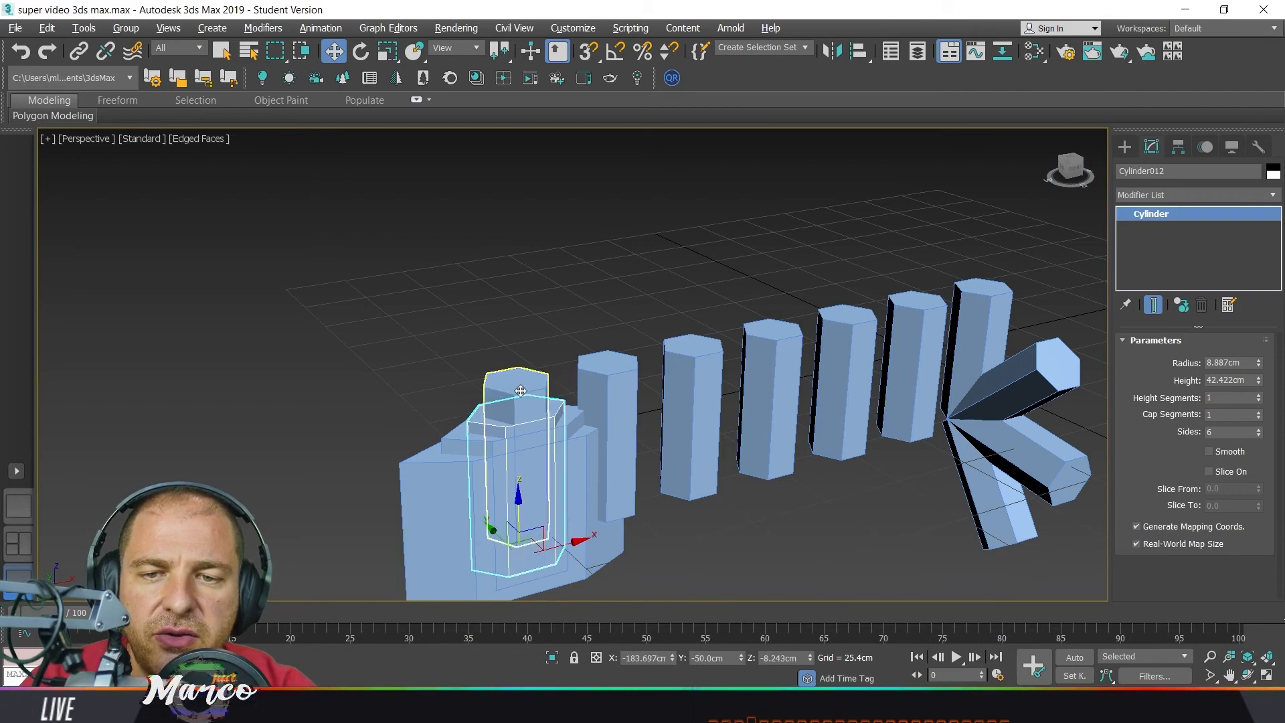
- Examine the stepped stack of scaled clones and the fan of rotated clones with nothing selected
{"action": "left_click", "coordinate": [545, 310]}
{"action": "mouse_move", "coordinate": [556, 308]}
{"action": "middle_mouse_down", "text": "alt"}
{"action": "mouse_move", "coordinate": [597, 324]}
{"action": "mouse_move", "coordinate": [536, 287]}
{"action": "mouse_move", "coordinate": [573, 305]}
{"action": "mouse_move", "coordinate": [543, 292]}
{"action": "mouse_move", "coordinate": [555, 294]}
{"action": "middle_mouse_up", "text": "alt"}
{"action": "scroll", "coordinate": [556, 294], "scroll_direction": "up", "scroll_amount": 3}
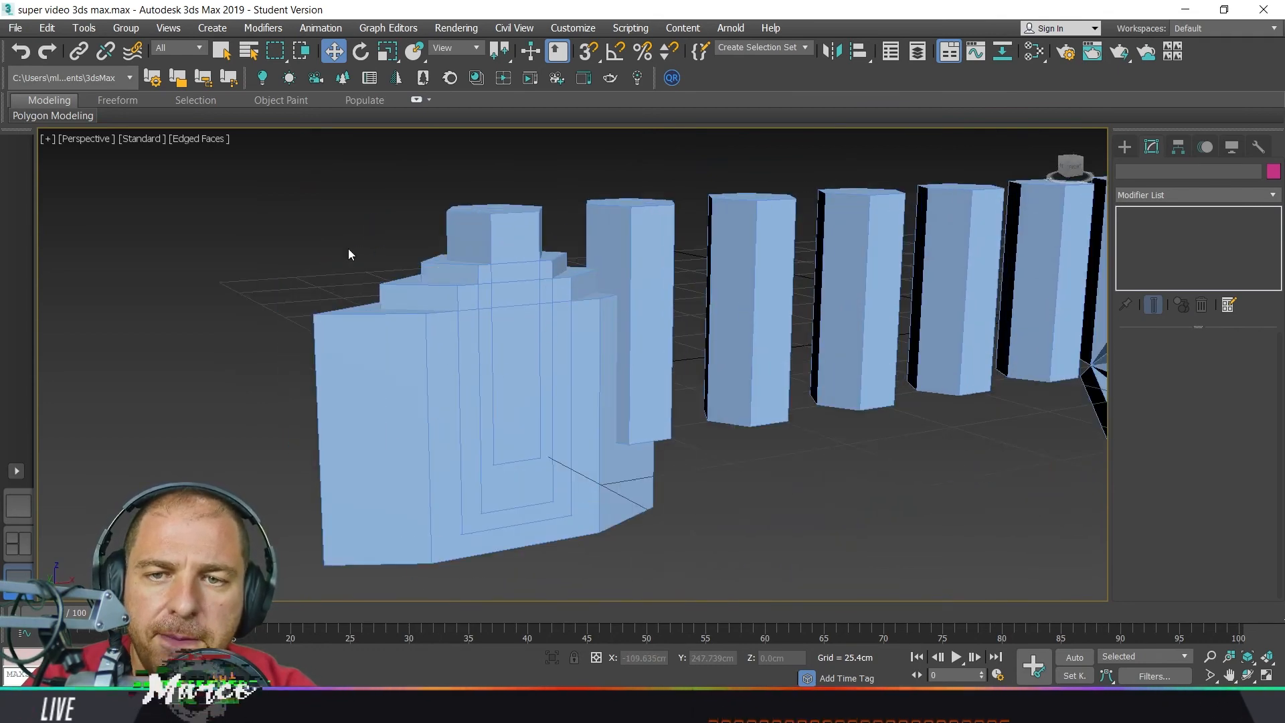
{"action": "left_click", "coordinate": [422, 342]}
{"action": "scroll", "coordinate": [557, 376], "scroll_direction": "down", "scroll_amount": 2}
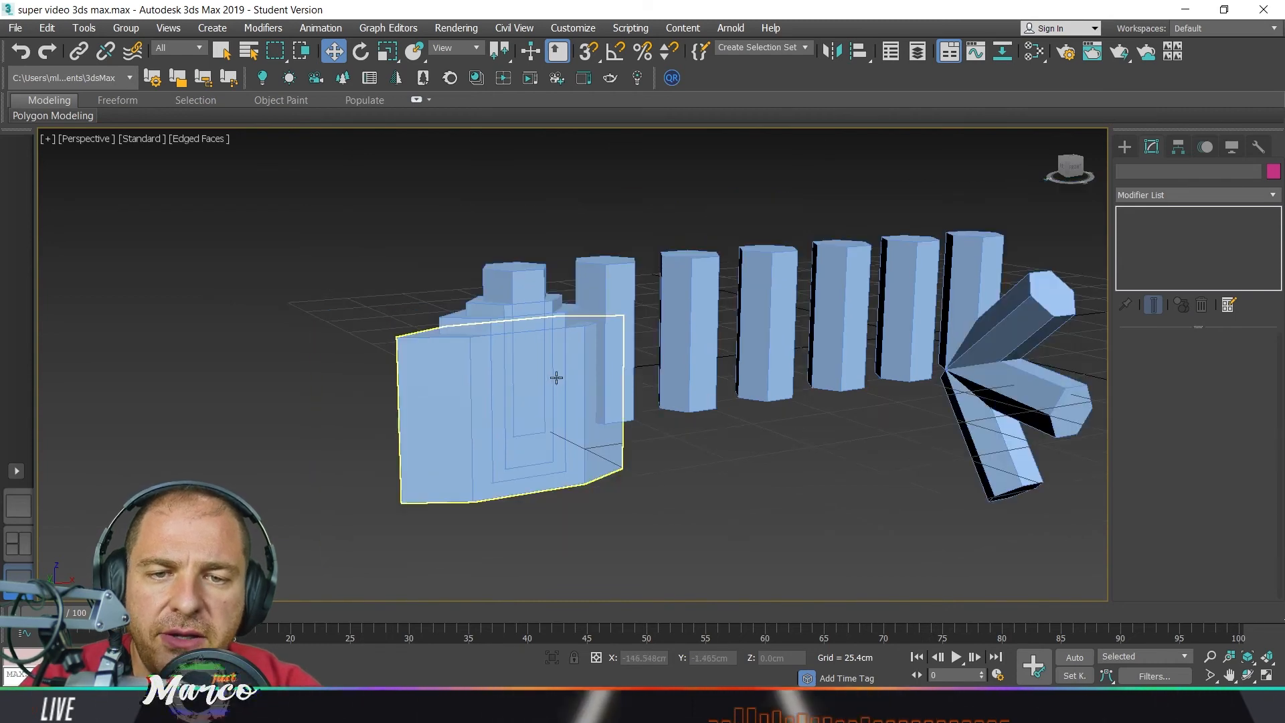
{"action": "middle_click_drag", "start_coordinate": [557, 375], "coordinate": [439, 369]}
{"action": "scroll", "coordinate": [439, 368], "scroll_direction": "down", "scroll_amount": 2}
{"action": "left_click", "coordinate": [836, 289]}
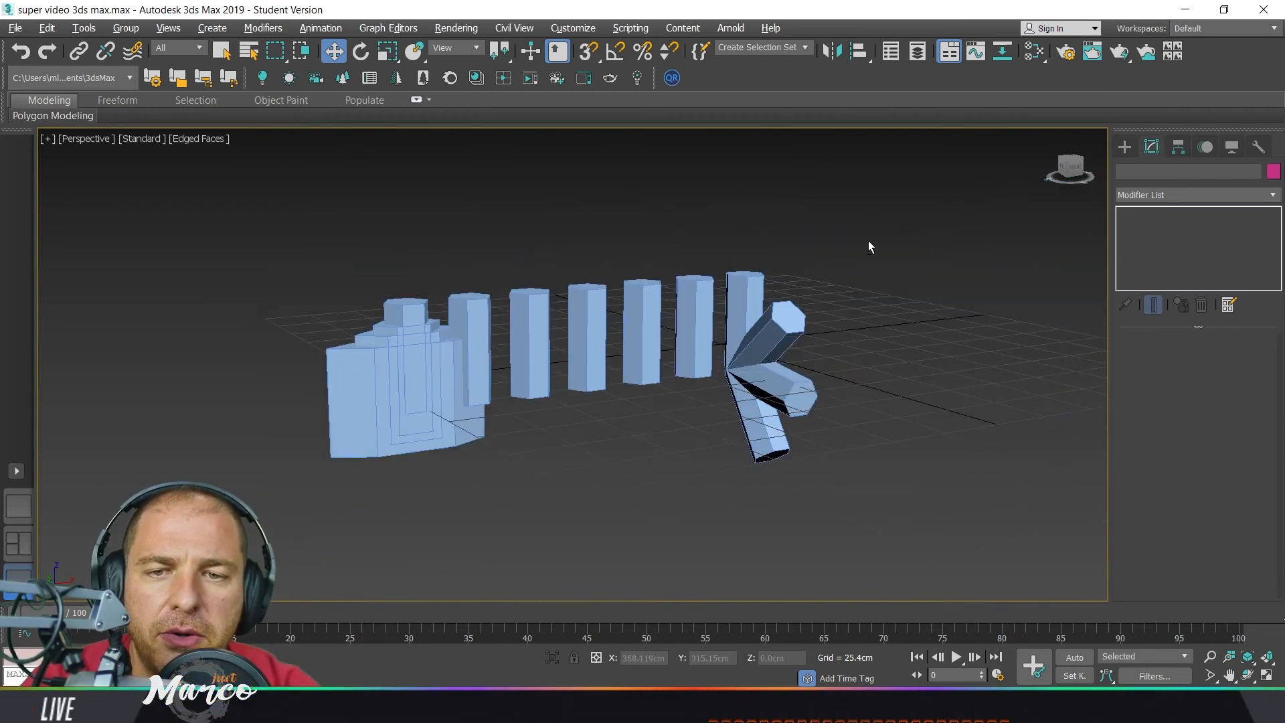
- Select the original upright cylinder from which the rotated clones fan out
{"action": "middle_click_drag", "start_coordinate": [771, 289], "coordinate": [797, 262], "text": "alt"}
{"action": "scroll", "coordinate": [783, 262], "scroll_direction": "up", "scroll_amount": 3}
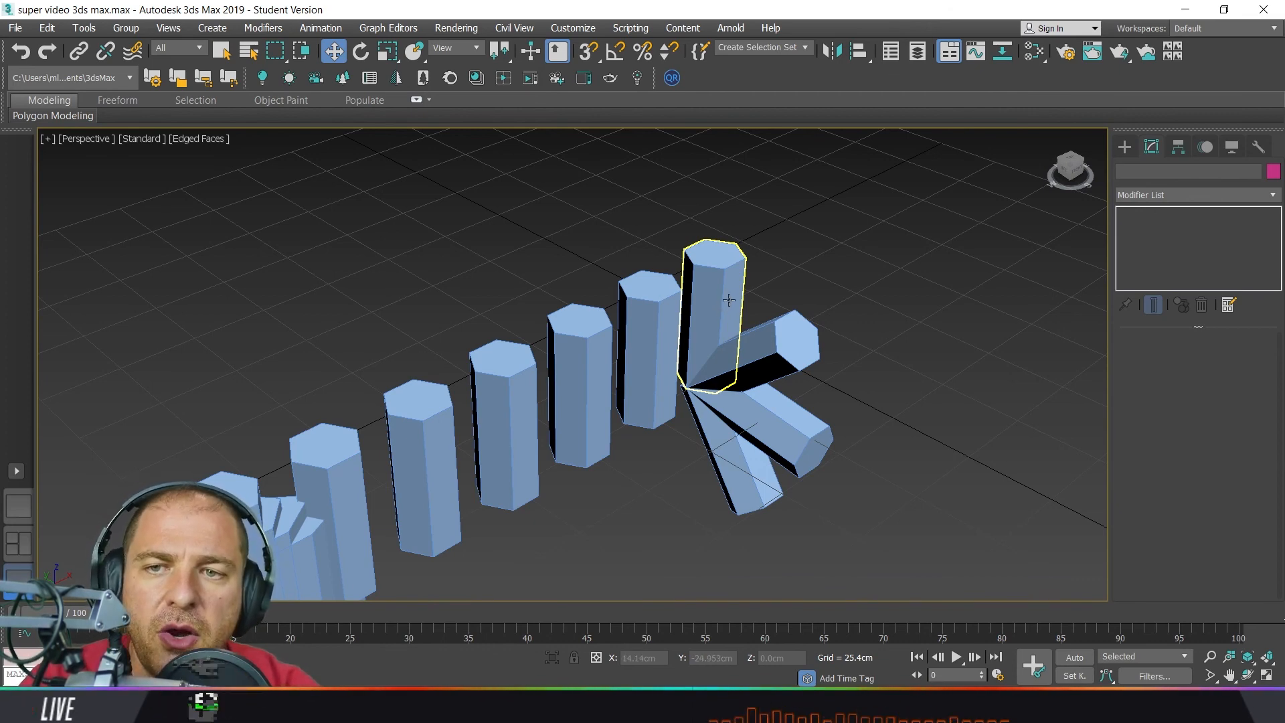
{"action": "left_click", "coordinate": [733, 262]}
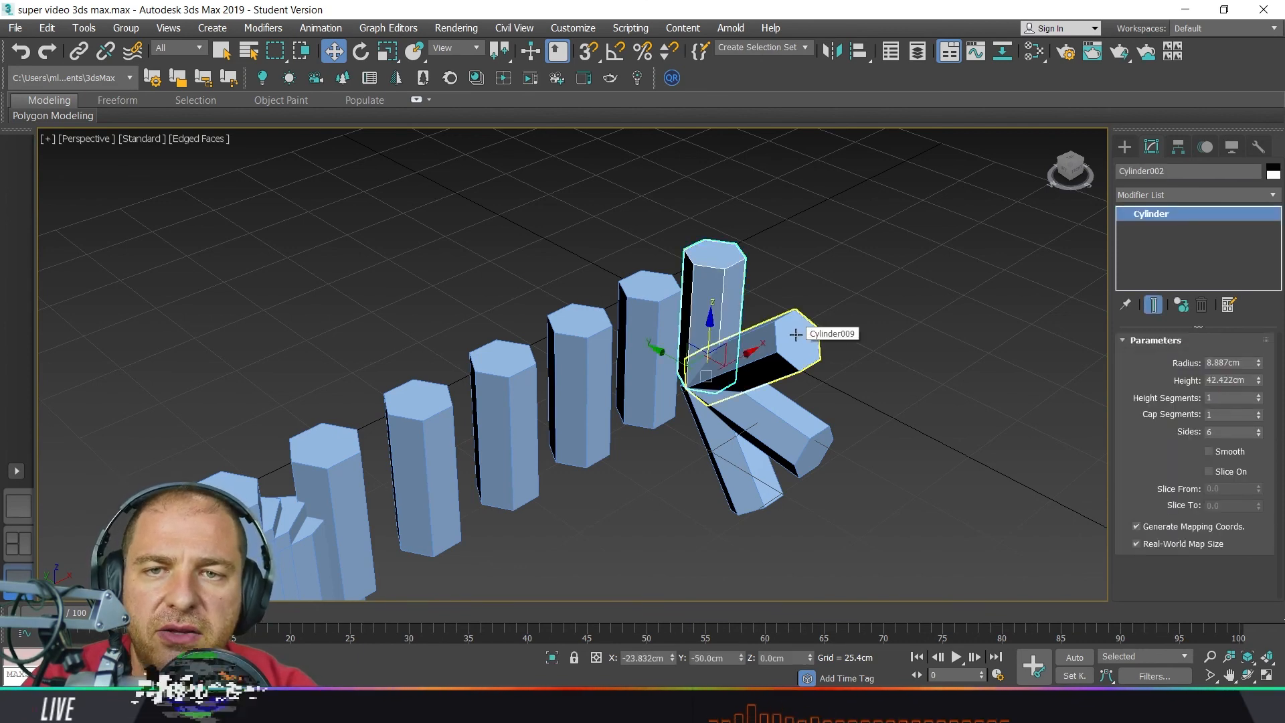